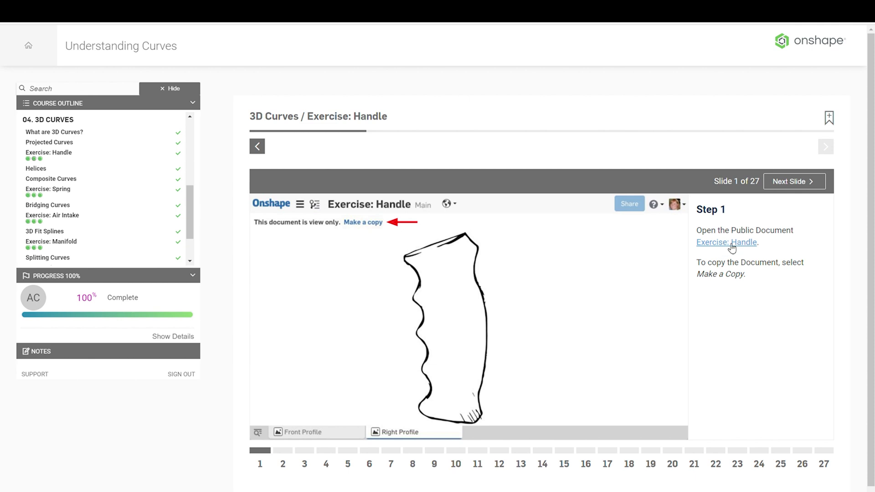
# Create a new Part Studio in the copied Exercise: Handle document
pyautogui.click(777, 182)
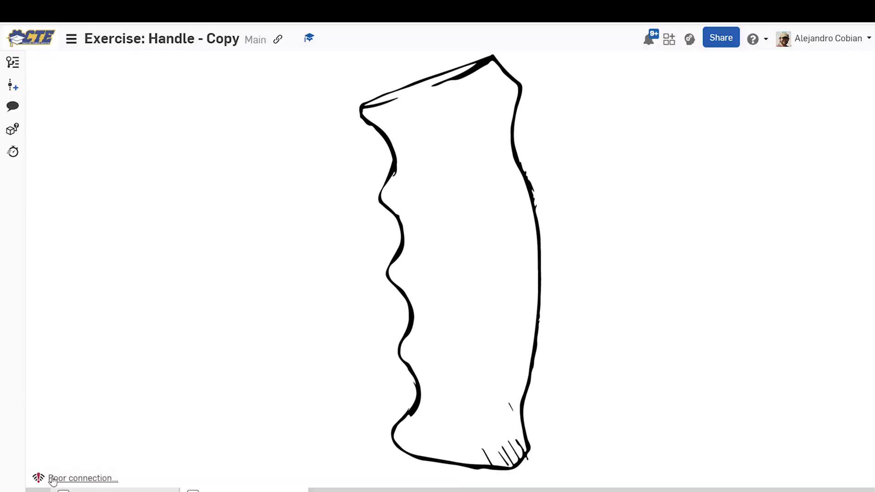
pyautogui.click(38, 490)
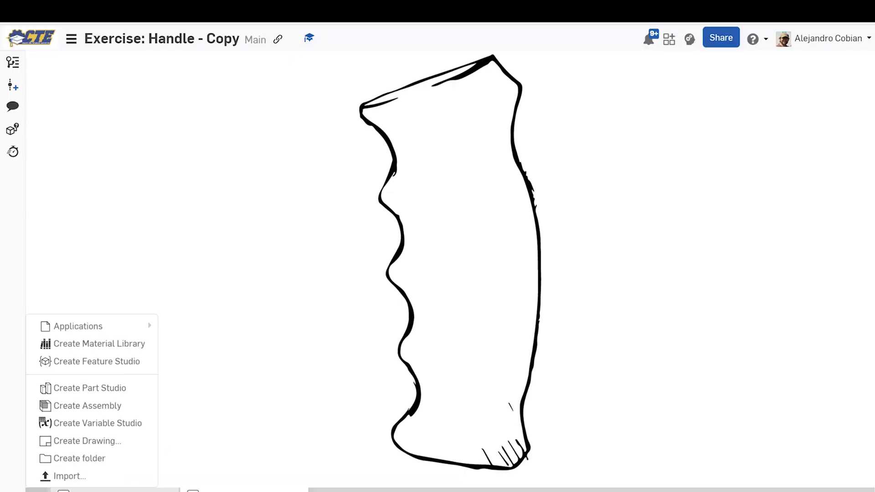
pyautogui.click(76, 388)
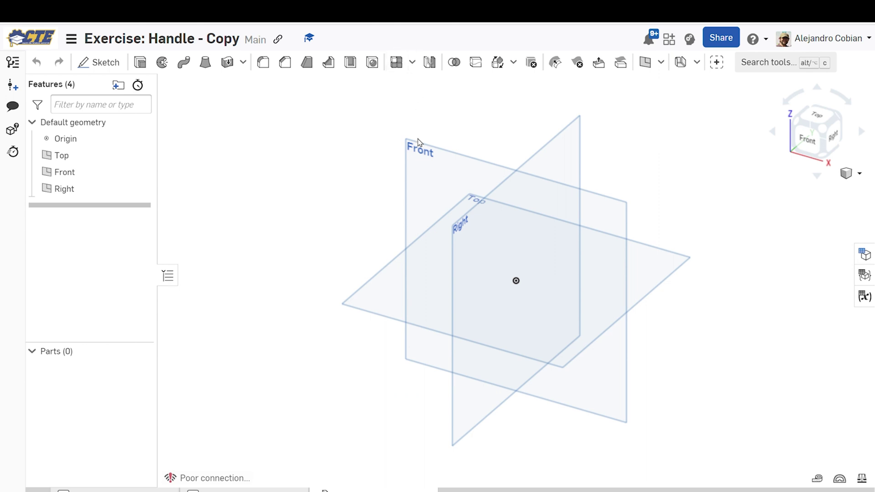
# Start a sketch on the Front plane and face it in the Front view
pyautogui.click(427, 158)
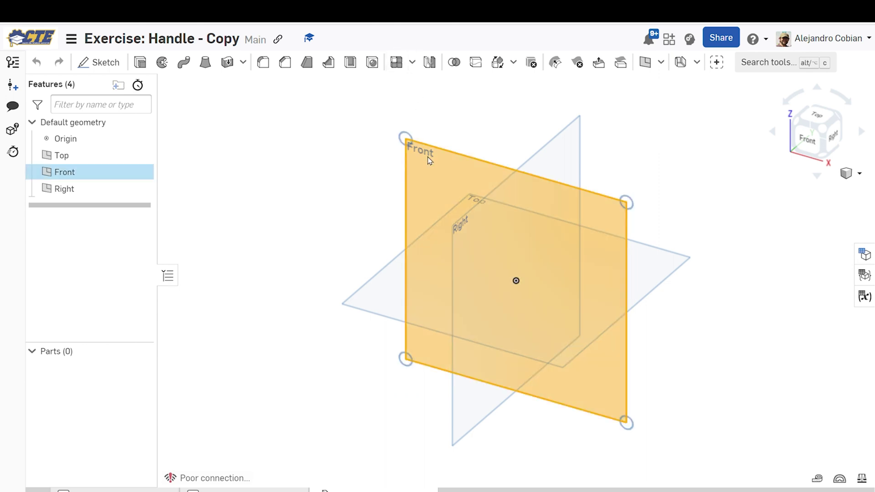
pyautogui.click(106, 63)
pyautogui.click(807, 139)
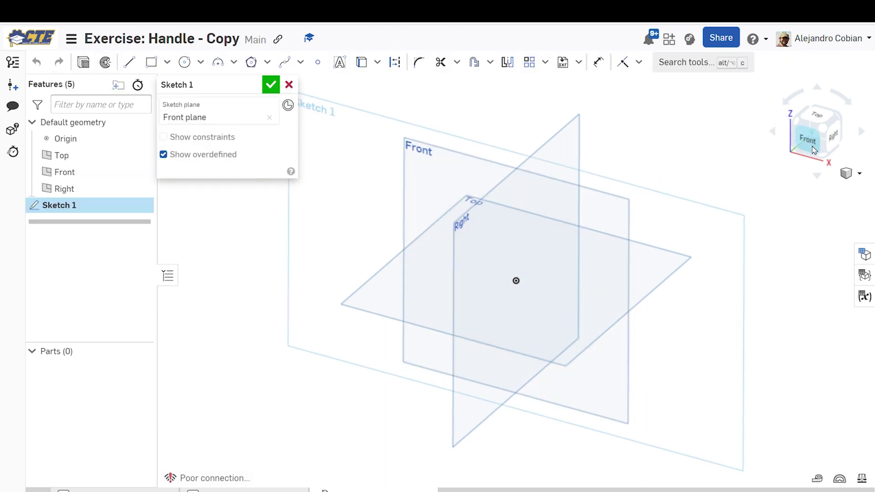
# Insert the Front Profile image into the sketch in a rectangle about 3.5 in tall, placed mostly above the origin
pyautogui.click(579, 62)
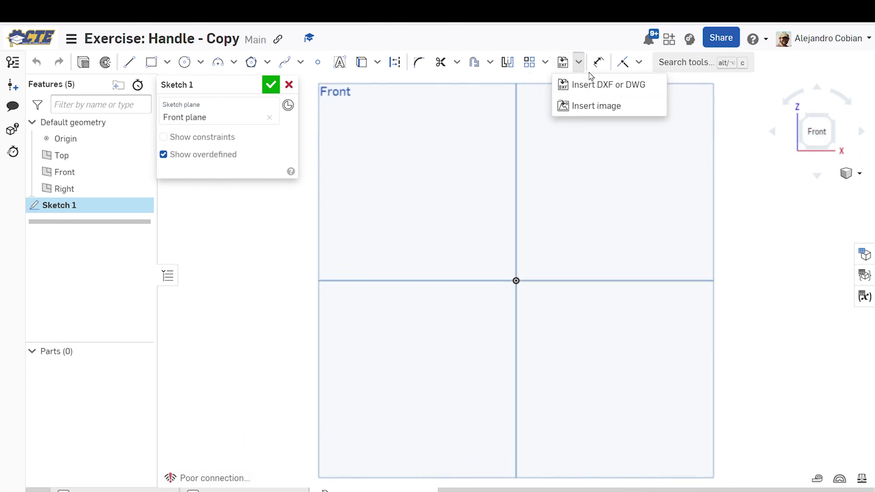
pyautogui.click(602, 107)
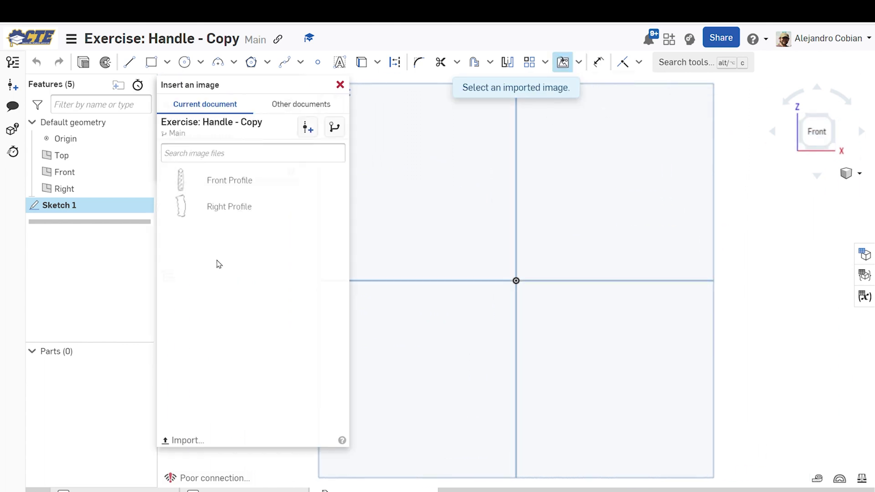
pyautogui.click(234, 181)
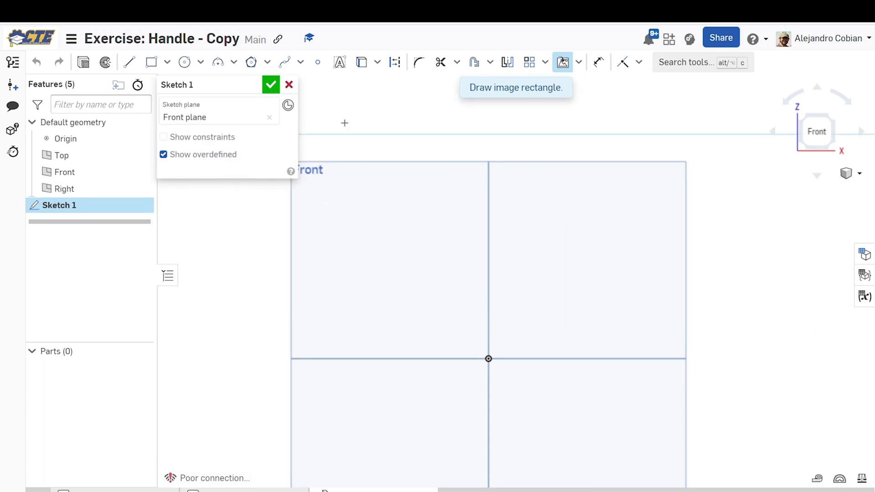
pyautogui.moveTo(326, 105)
pyautogui.mouseDown()
pyautogui.moveTo(416, 141)
pyautogui.moveTo(678, 281)
pyautogui.mouseUp()
pyautogui.moveTo(695, 249); pyautogui.dragTo(791, 276)
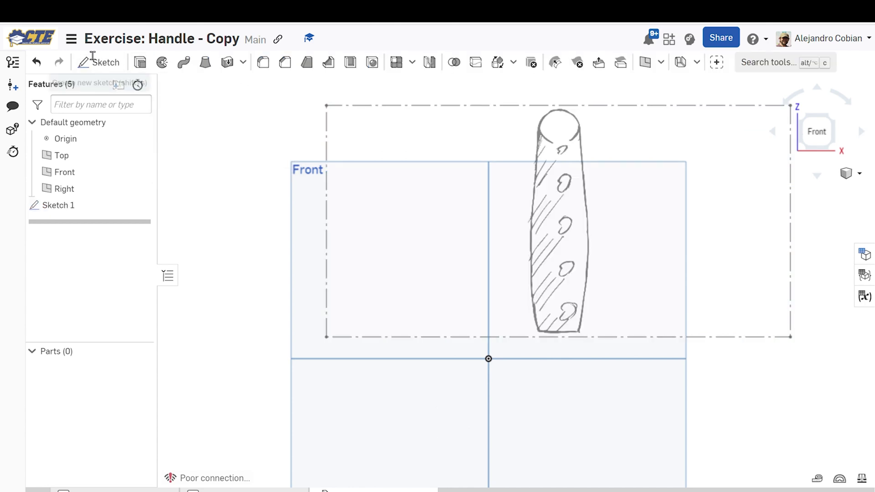
# Set the workspace's default length unit to inch
pyautogui.click(71, 40)
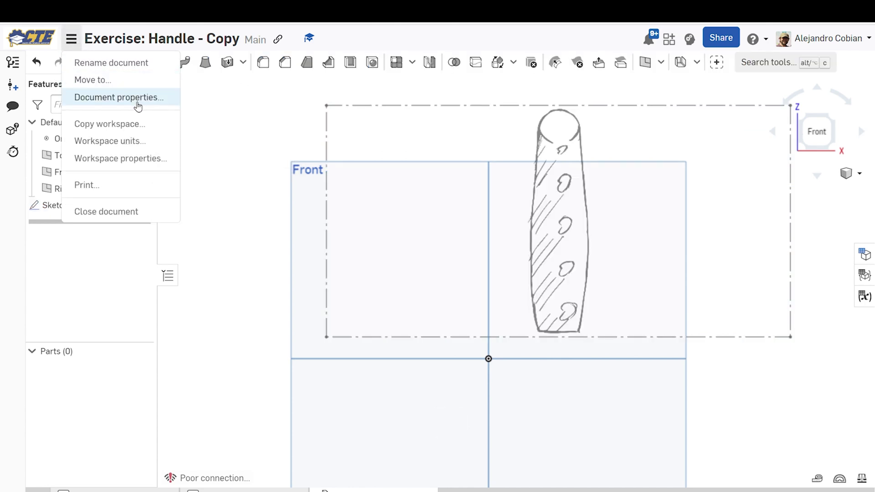
pyautogui.click(139, 142)
pyautogui.write('inch')
pyautogui.press('Return')
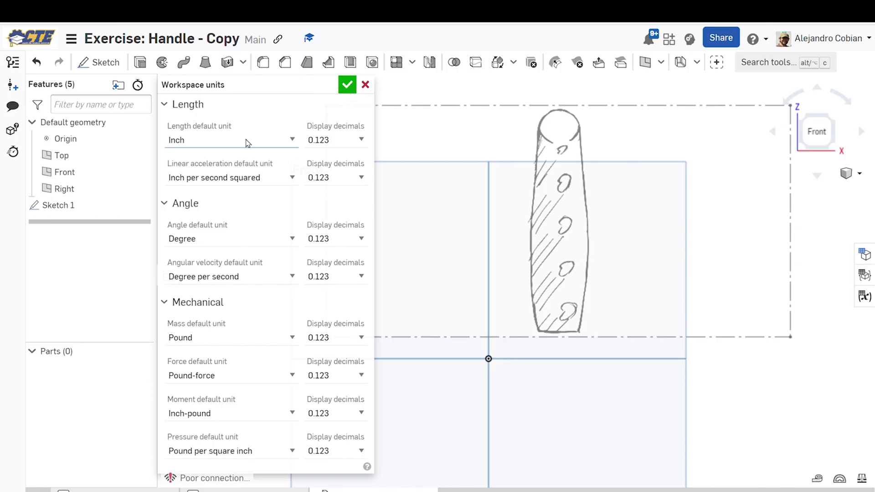
pyautogui.click(348, 85)
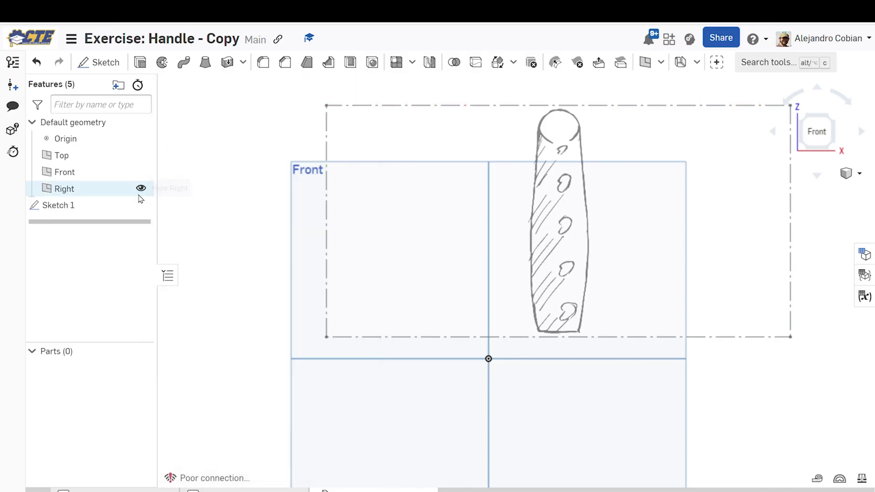
# Reopen Sketch 1 for editing and dimension the image rectangle's height to 5 in
pyautogui.doubleClick(94, 205)
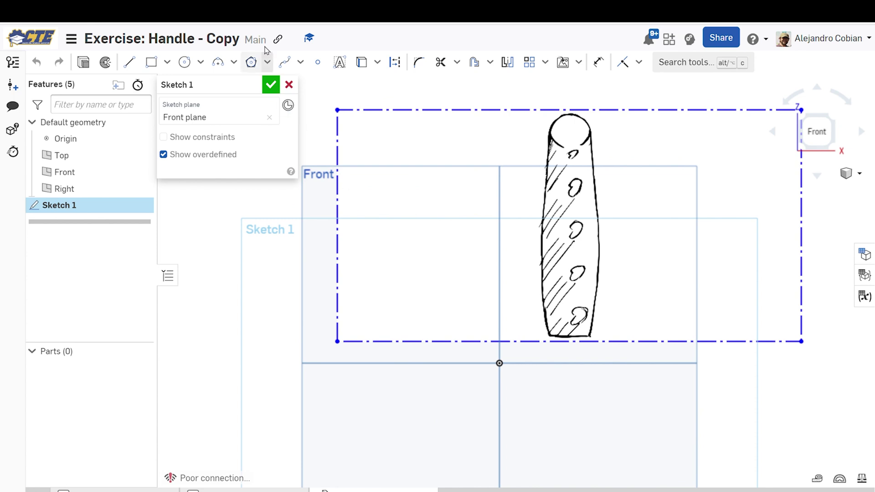
pyautogui.press('d')
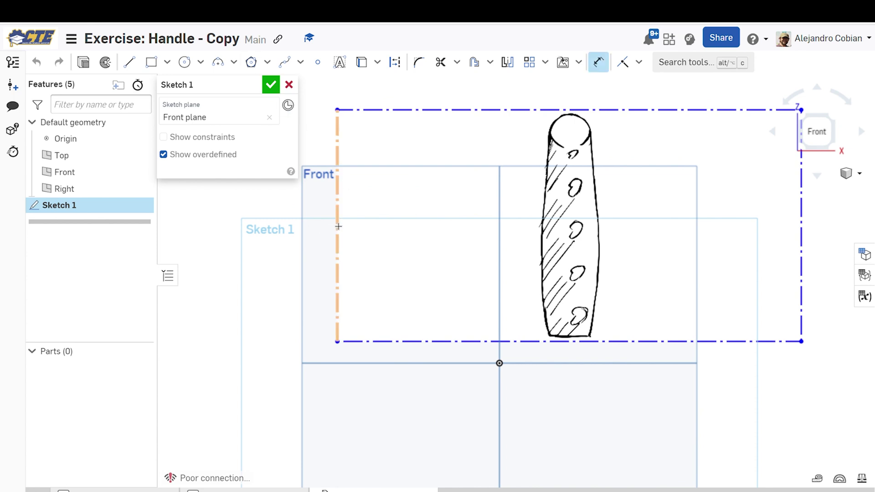
pyautogui.click(337, 227)
pyautogui.click(274, 226)
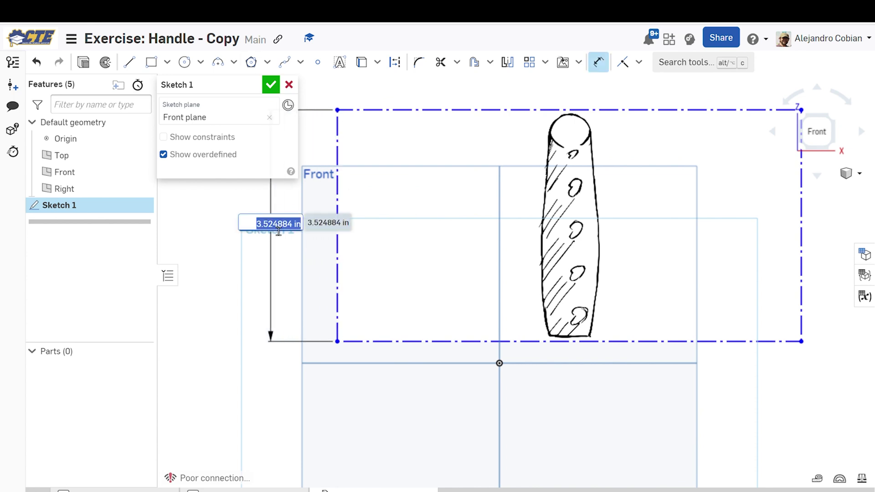
pyautogui.write('5')
pyautogui.press('Return')
# Dimension the horizontal distance between the image's lower-left corner and the origin to 5 in
pyautogui.scroll(-2, 347, 245)
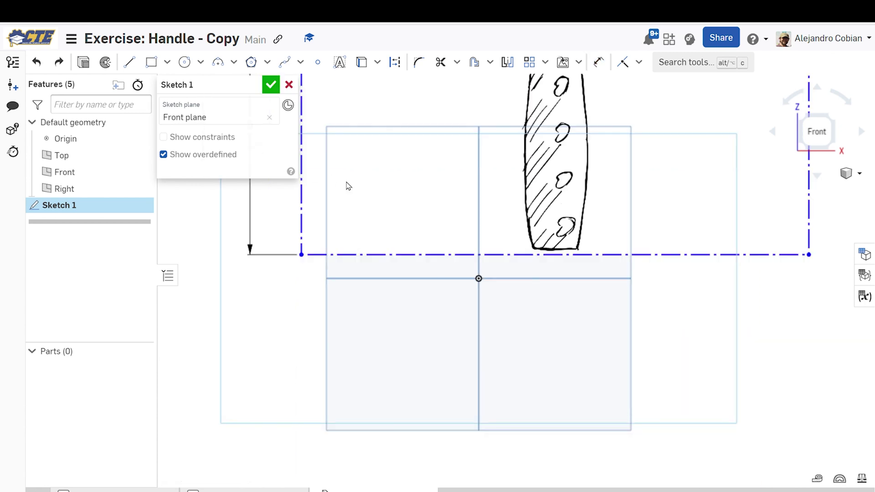
pyautogui.click(306, 264)
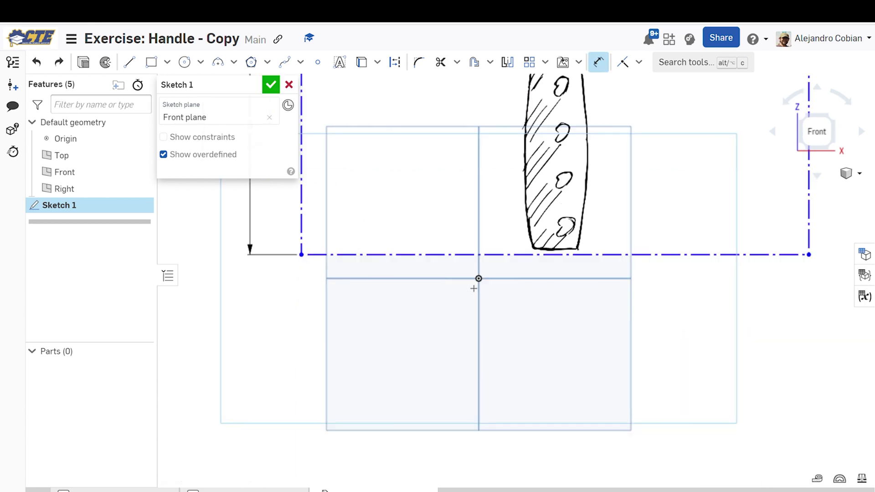
pyautogui.click(478, 279)
pyautogui.click(358, 287)
pyautogui.write('5')
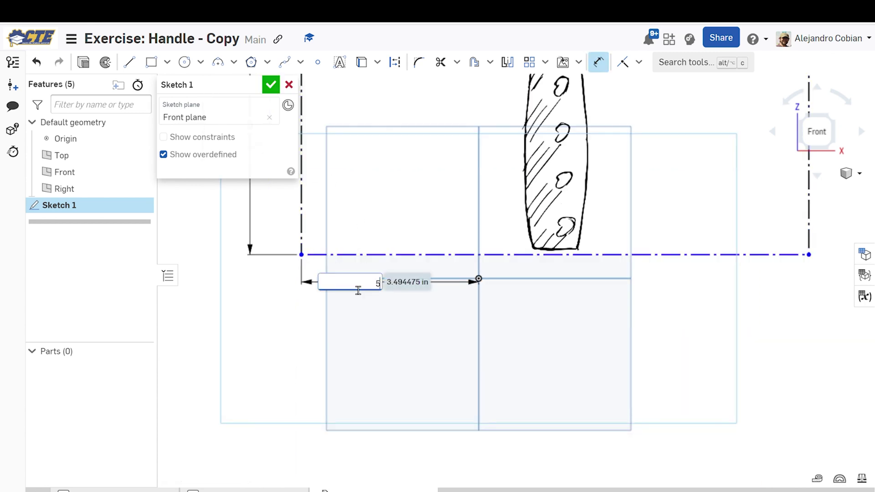
pyautogui.press('Return')
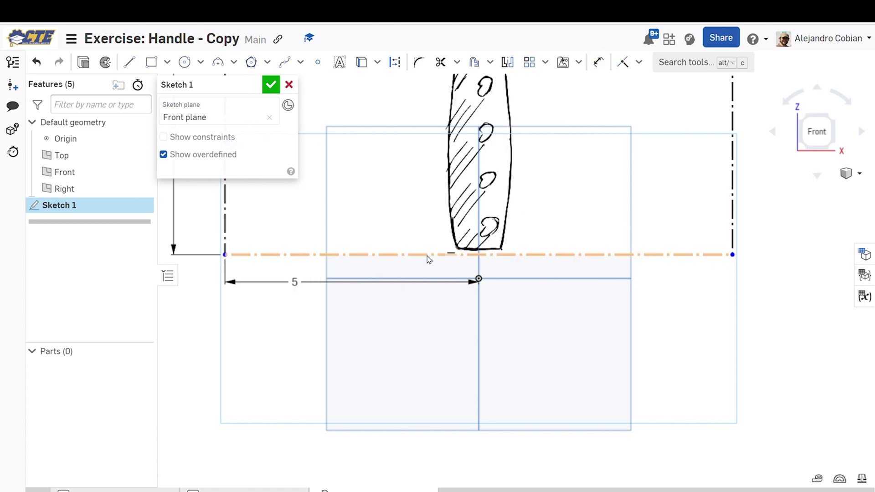
# Move the Front Profile image down so its bottom edge lies slightly below the origin
pyautogui.moveTo(427, 256); pyautogui.dragTo(434, 287)
pyautogui.scroll(10, 463, 282)
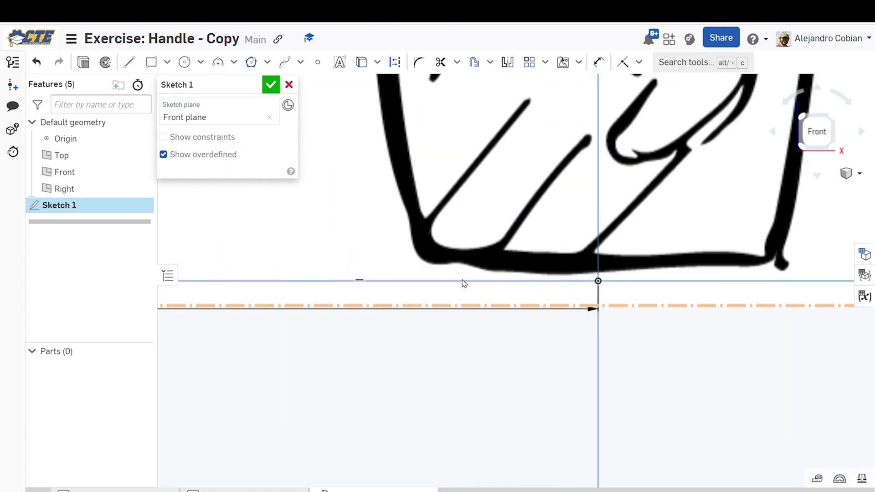
pyautogui.moveTo(623, 312); pyautogui.dragTo(623, 315)
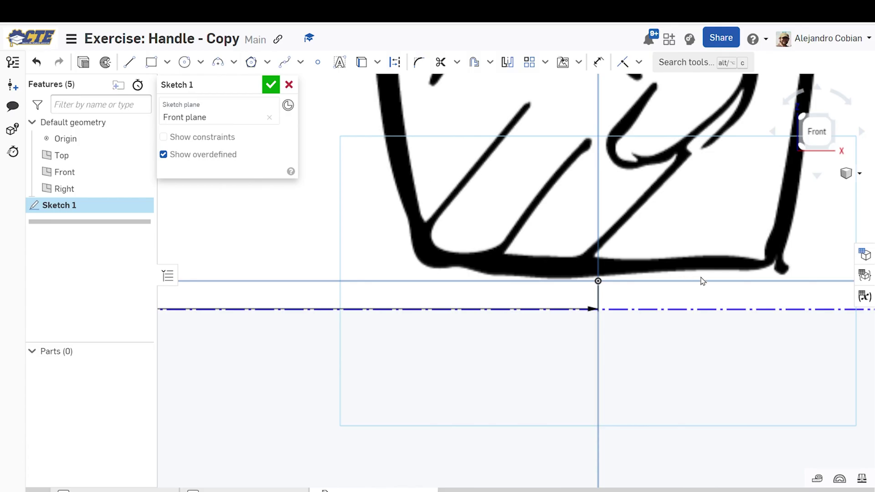
# Dimension the origin to the image's bottom edge at 0.125 in and accept Sketch 1
pyautogui.press('d')
pyautogui.click(599, 280)
pyautogui.click(613, 310)
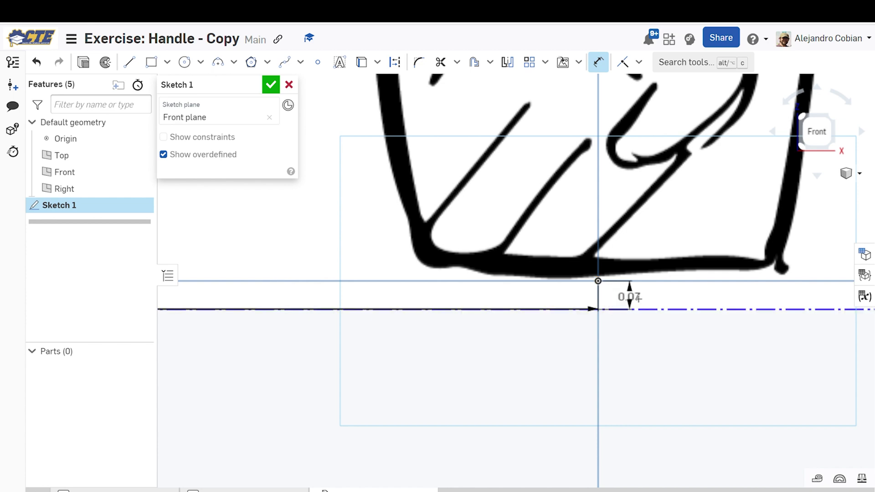
pyautogui.click(674, 297)
pyautogui.write('1')
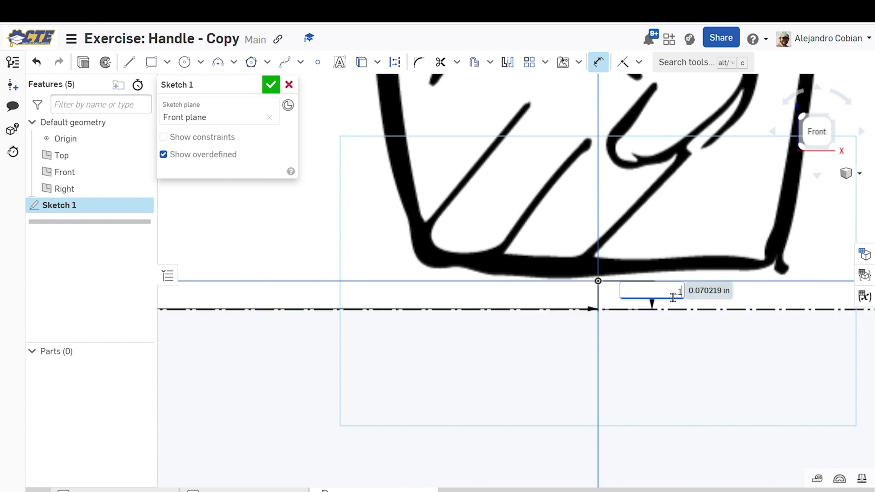
pyautogui.write('25')
pyautogui.press('Return')
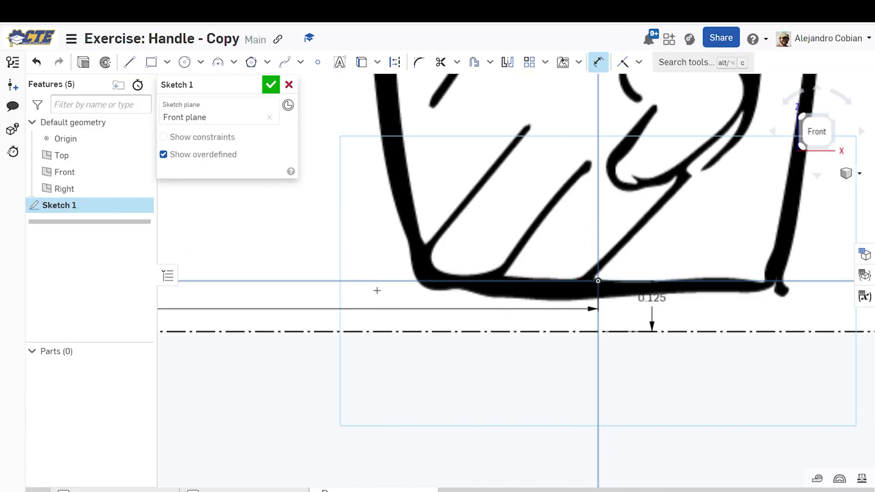
pyautogui.click(271, 84)
# Start a new sketch on the Right plane, viewed normal to the plane
pyautogui.moveTo(546, 267); pyautogui.dragTo(429, 280, button='right')
pyautogui.click(402, 282)
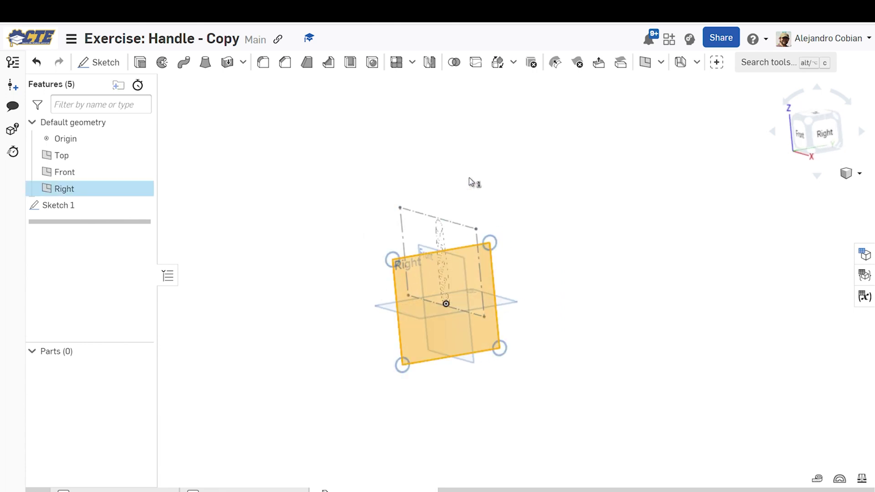
pyautogui.press('n')
pyautogui.click(98, 62)
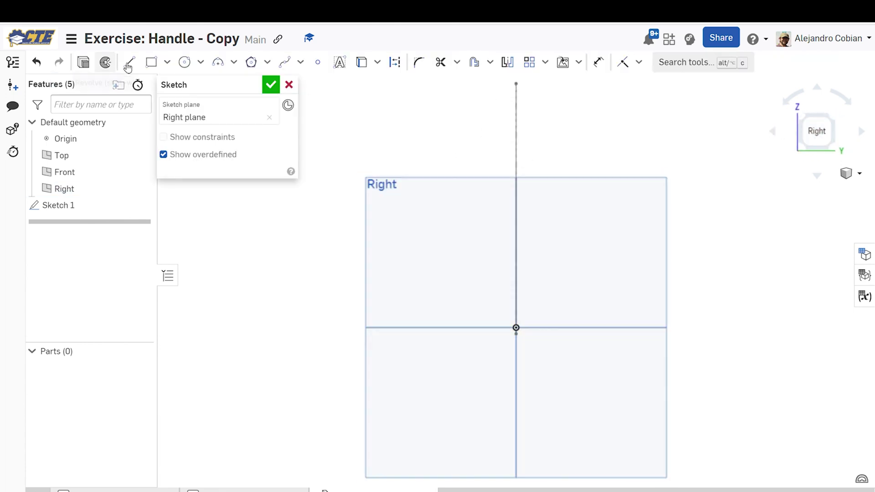
# Insert the Right Profile image into the sketch in a rectangle about 3.9 in tall above the origin
pyautogui.click(564, 63)
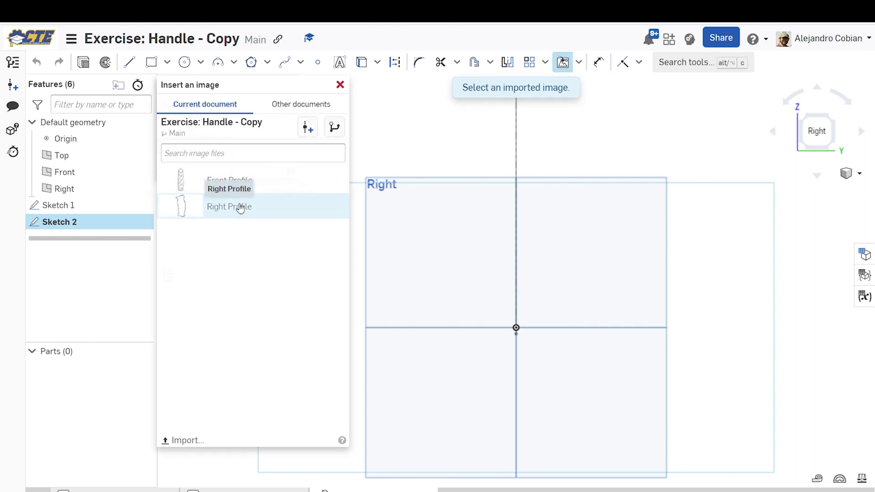
pyautogui.click(240, 208)
pyautogui.moveTo(313, 100)
pyautogui.mouseDown()
pyautogui.moveTo(461, 217)
pyautogui.moveTo(710, 274)
pyautogui.moveTo(701, 270)
pyautogui.mouseUp()
pyautogui.moveTo(354, 180); pyautogui.dragTo(444, 194, button='middle')
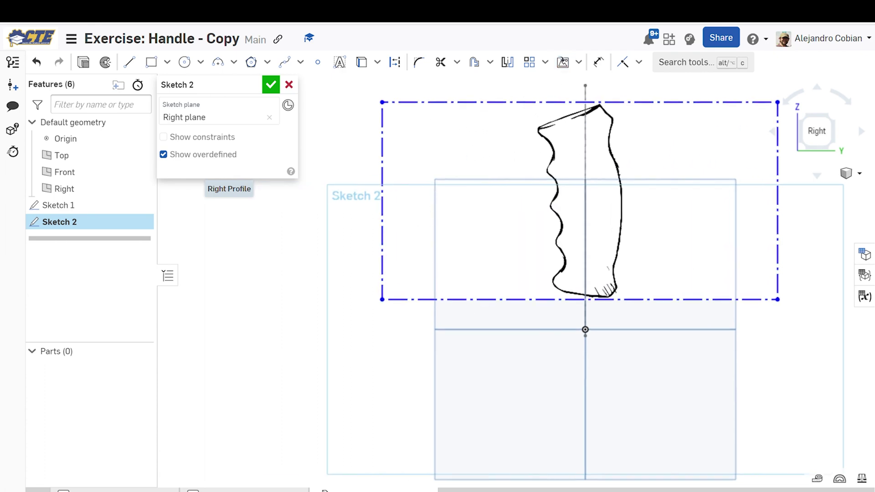
# Dimension the Right Profile image rectangle's height to 5 in
pyautogui.press('d')
pyautogui.click(383, 233)
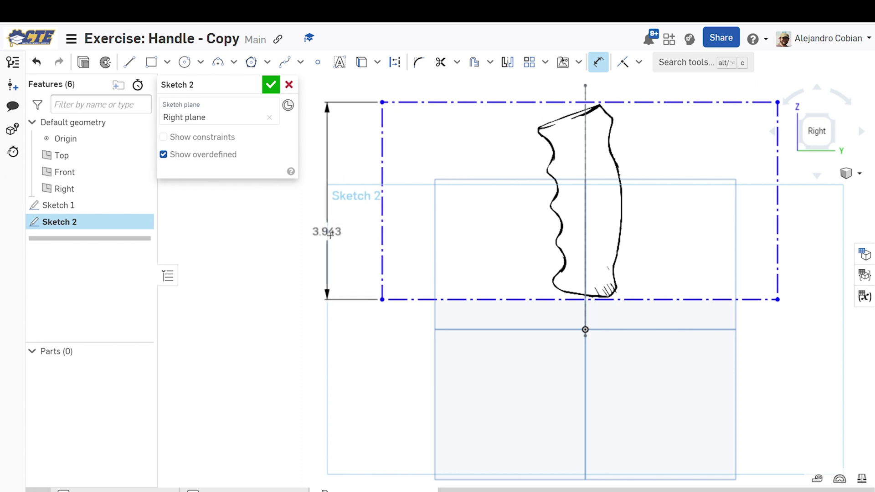
pyautogui.click(296, 233)
pyautogui.write('5')
pyautogui.press('Return')
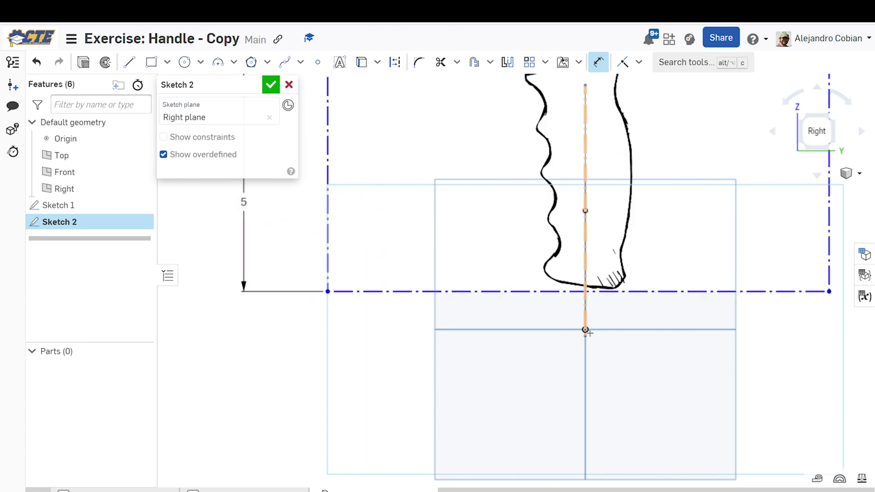
# Dimension the horizontal distance from the Right Profile image's left edge to the vertical centre line through the origin as 5.125 in
pyautogui.scroll(5, 586, 331)
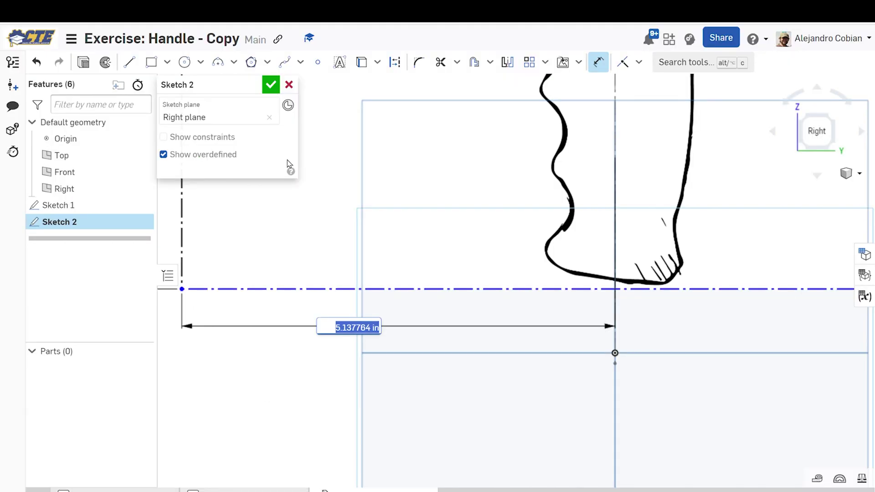
pyautogui.write('5.12')
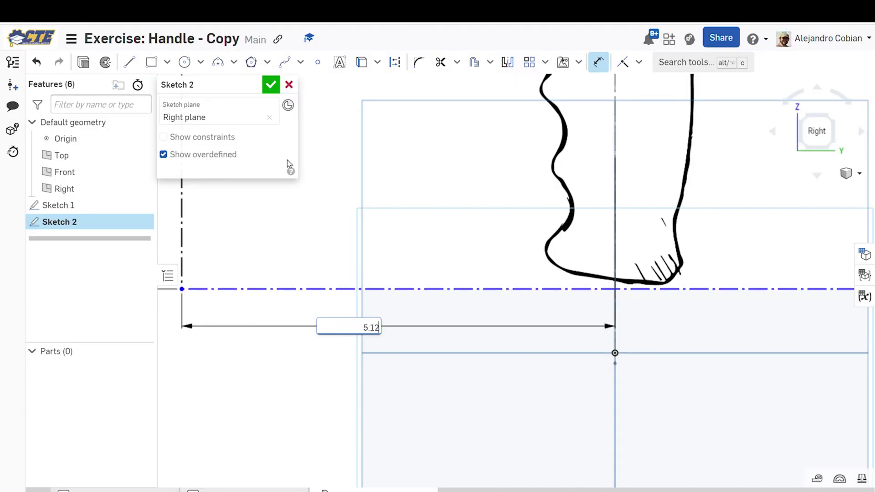
pyautogui.write('5')
pyautogui.press('Return')
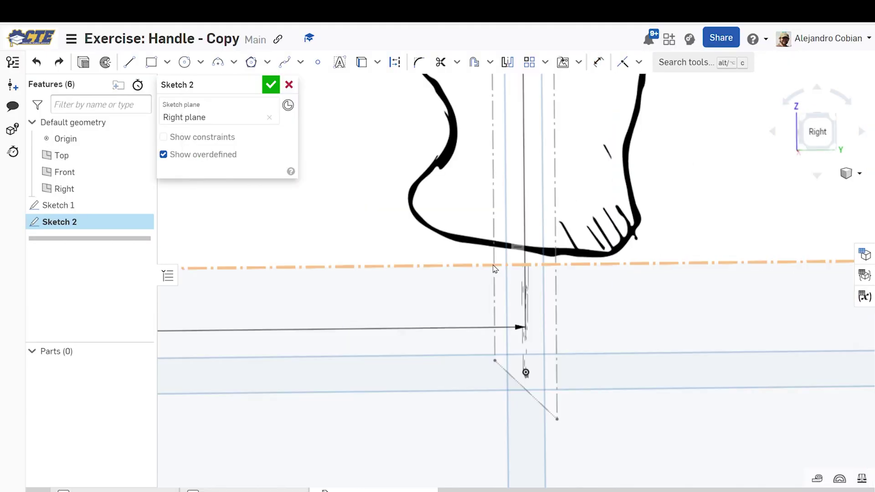
# Make the Right Profile image's lower edge coincident with the midpoint of the Front Profile image's lower edge
pyautogui.click(495, 266)
pyautogui.click(529, 391)
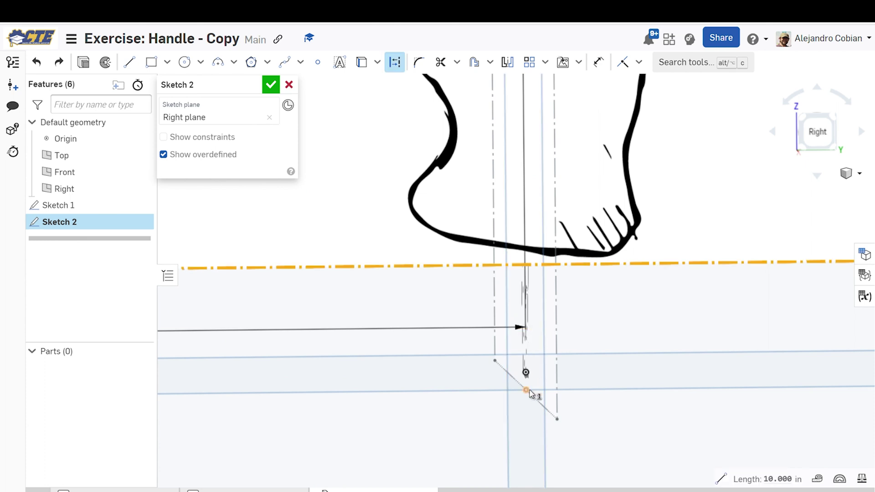
pyautogui.rightClick(528, 395)
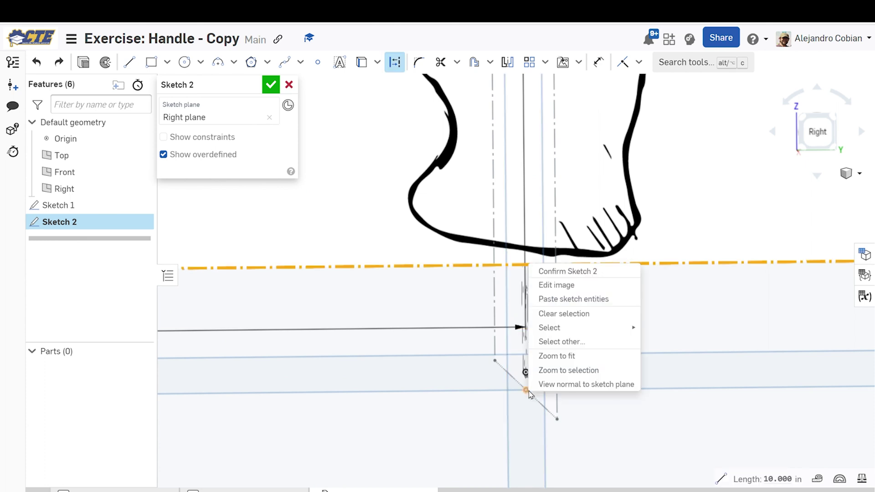
pyautogui.press('Escape')
pyautogui.press('Escape')
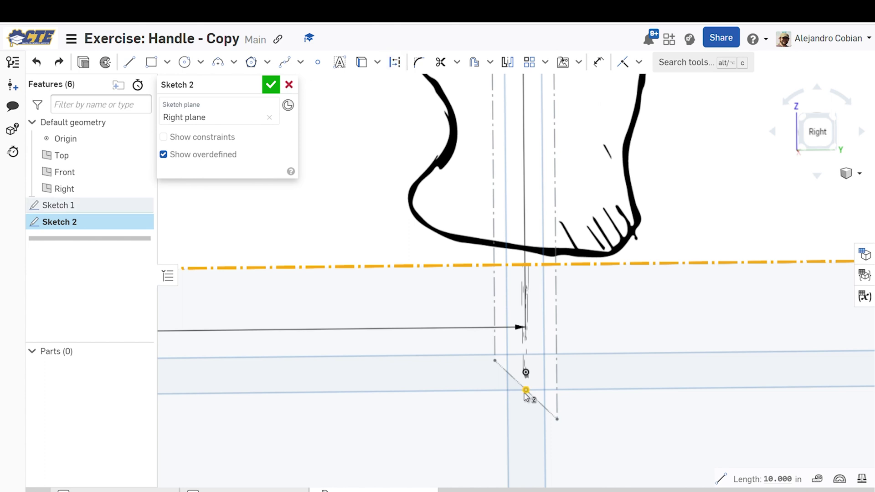
pyautogui.scroll(5, 524, 387)
pyautogui.click(552, 389)
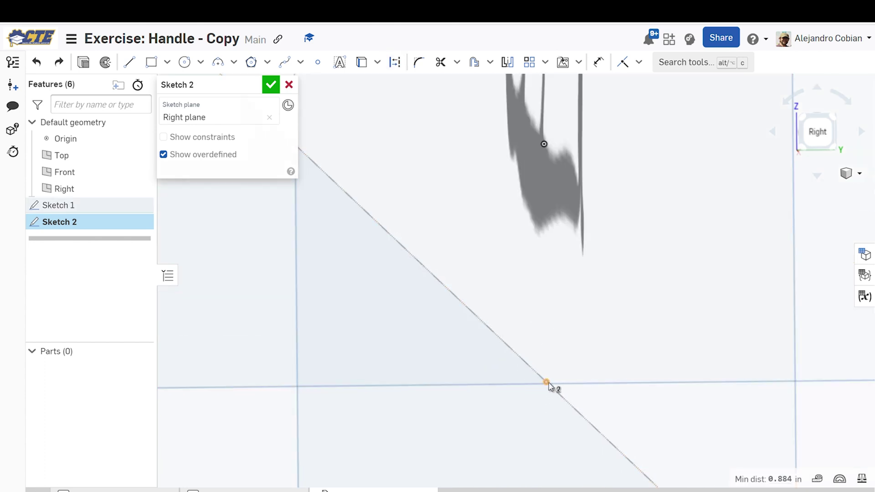
pyautogui.click(535, 384)
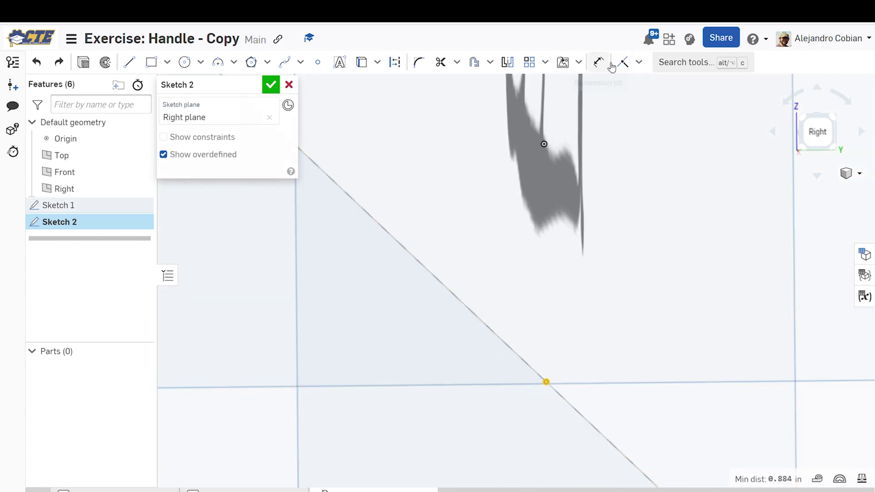
pyautogui.click(623, 63)
pyautogui.click(625, 67)
pyautogui.scroll(-10, 570, 265)
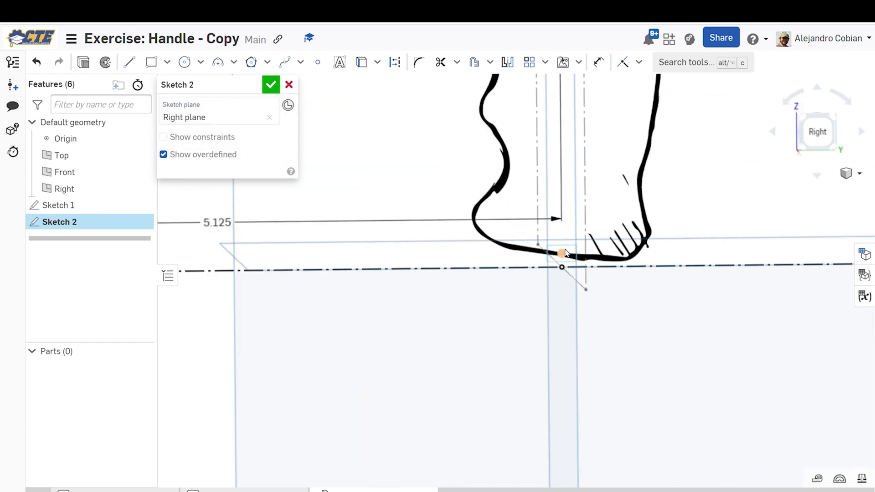
# Check the Right Profile image's alignment with the Front Profile image, view it normal to the Right plane, and finish the sketch
pyautogui.moveTo(567, 267)
pyautogui.mouseDown(button='middle')
pyautogui.moveTo(576, 311)
pyautogui.moveTo(587, 311)
pyautogui.mouseUp(button='middle')
pyautogui.moveTo(570, 240); pyautogui.dragTo(570, 278, button='middle')
pyautogui.scroll(4, 554, 355)
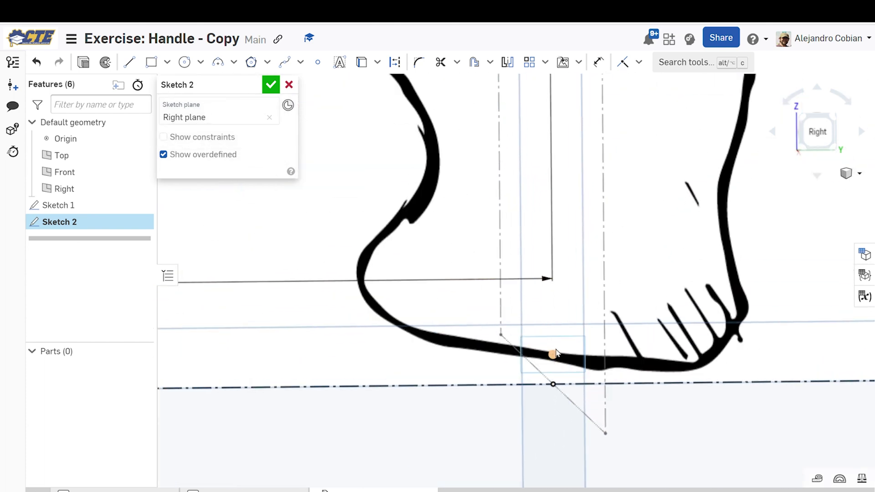
pyautogui.click(817, 131)
pyautogui.click(271, 91)
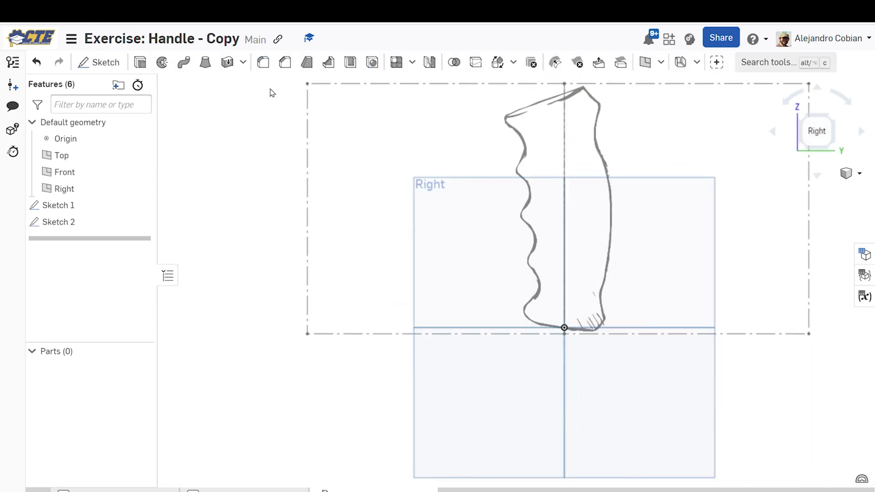
# Rename Sketch 1, which holds the Front Profile image, as Handle Front
pyautogui.rightClick(76, 208)
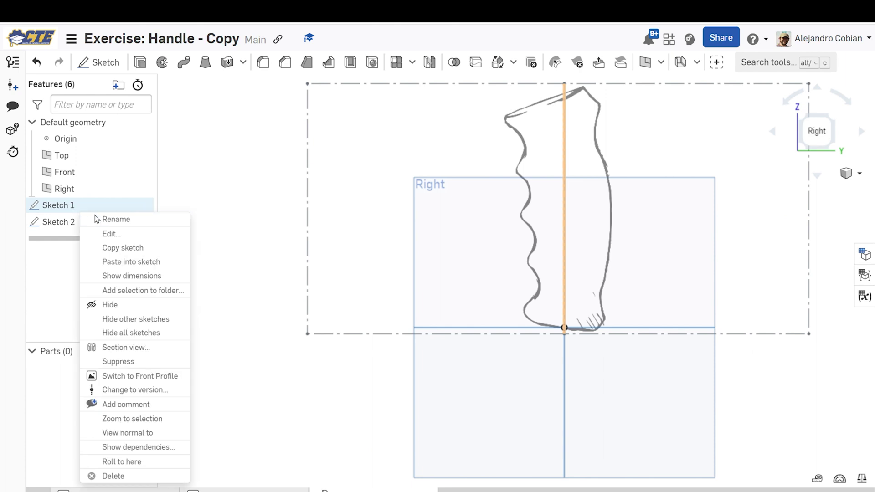
pyautogui.click(112, 219)
pyautogui.write('Handle Front')
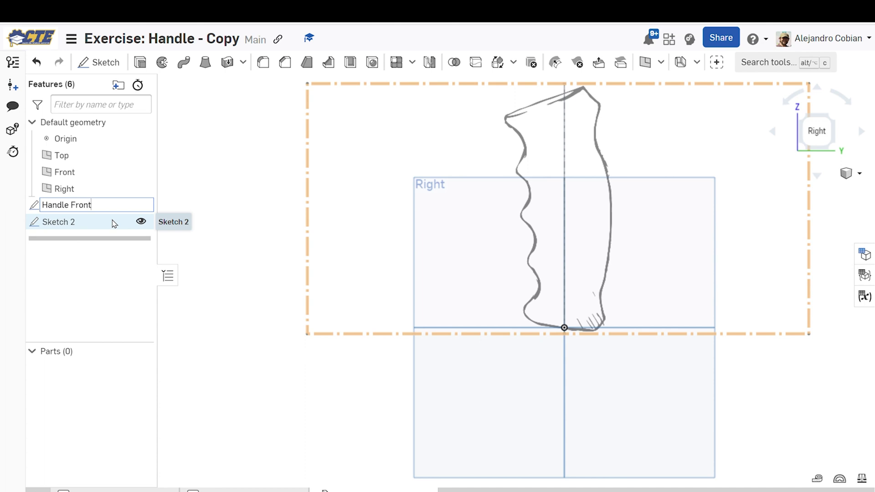
pyautogui.press('Return')
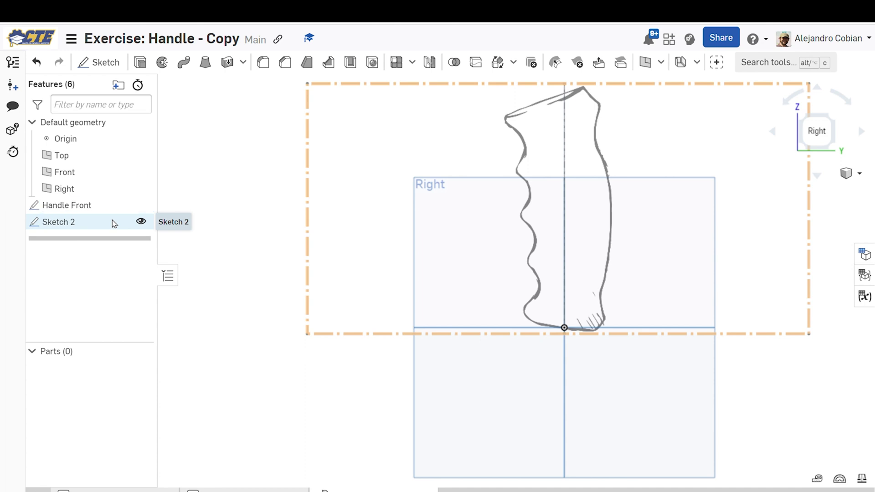
# Rename Sketch 2, which holds the Right Profile image, as Handle Right
pyautogui.rightClick(115, 222)
pyautogui.click(124, 235)
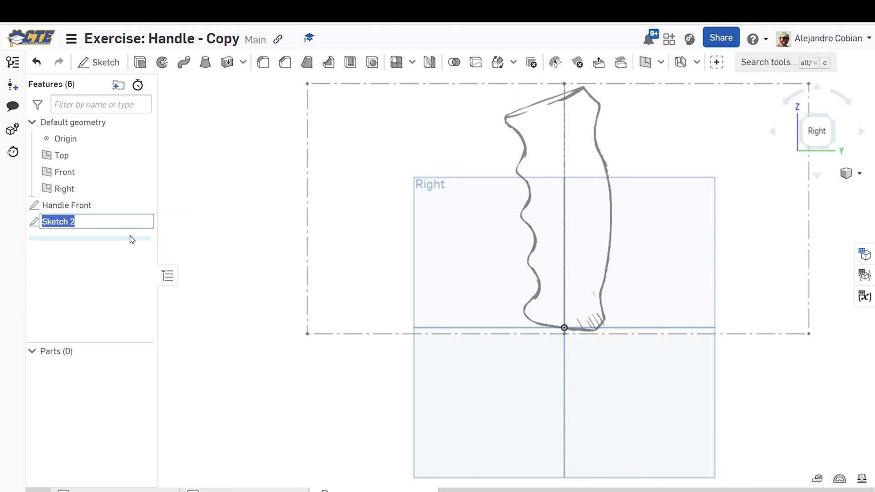
pyautogui.write('Handle Ri')
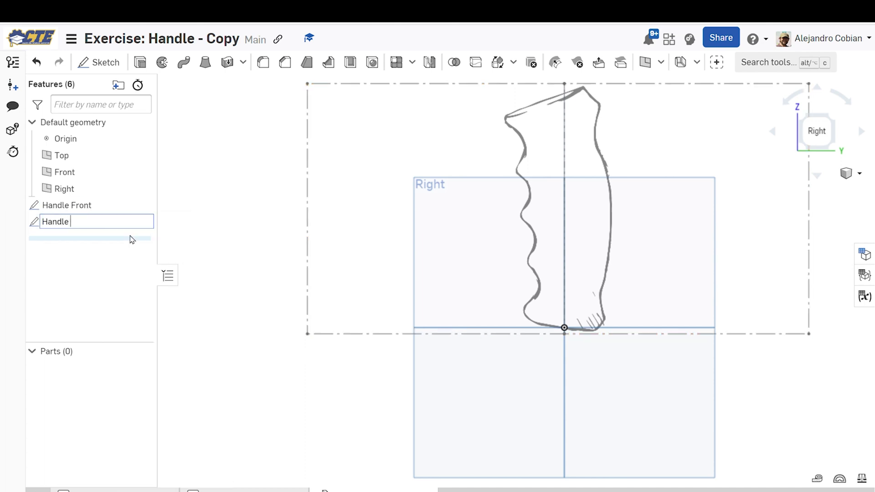
pyautogui.write('ght')
pyautogui.press('Return')
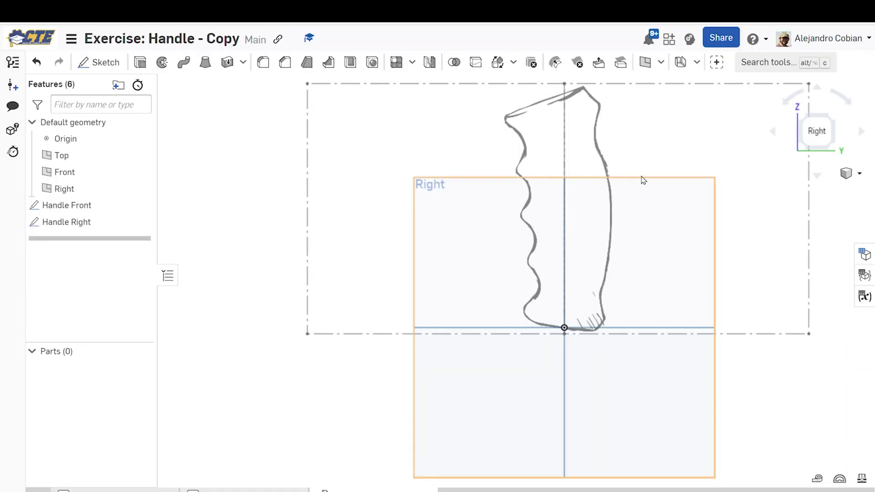
# Hide the Handle Right and Handle Front image sketches
pyautogui.moveTo(643, 180); pyautogui.dragTo(570, 254, button='middle')
pyautogui.click(141, 221)
pyautogui.click(141, 205)
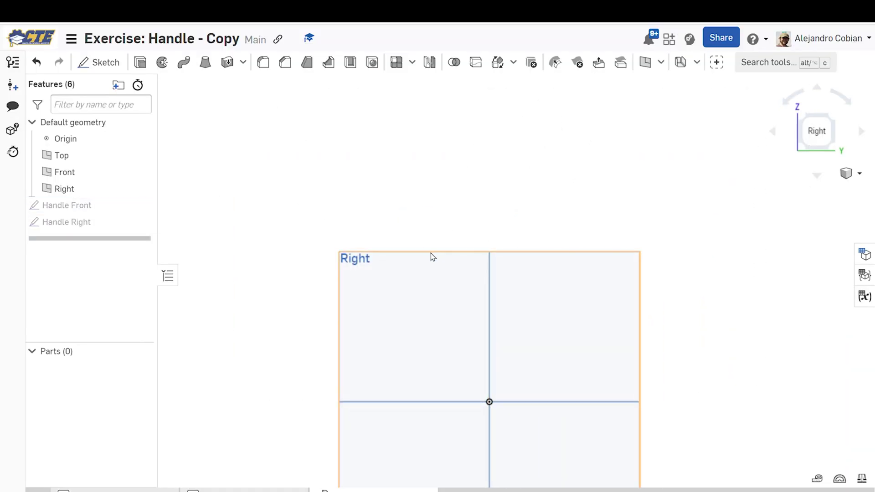
# Start a new sketch on the Right plane, viewed normal to the plane
pyautogui.scroll(5, 509, 378)
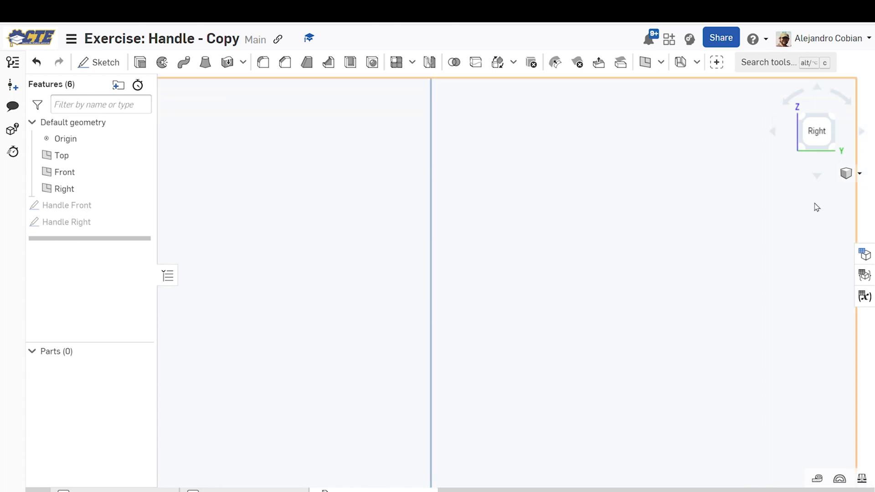
pyautogui.click(817, 119)
pyautogui.click(229, 109)
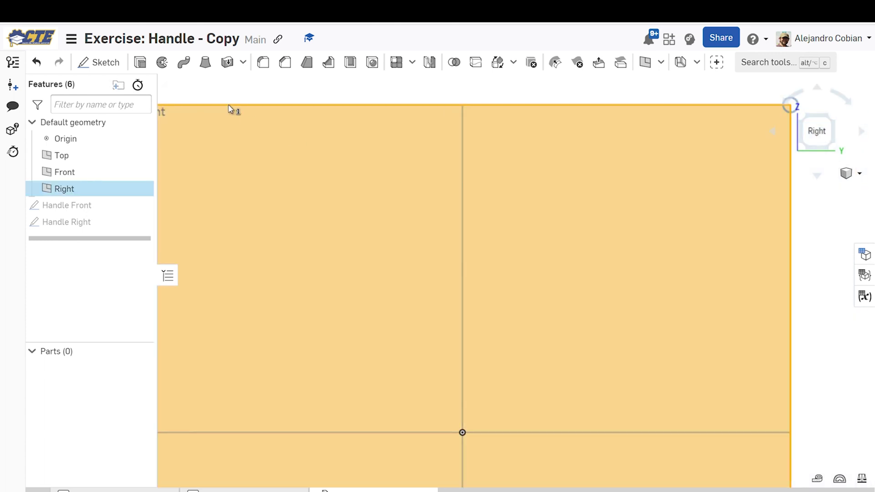
pyautogui.click(99, 62)
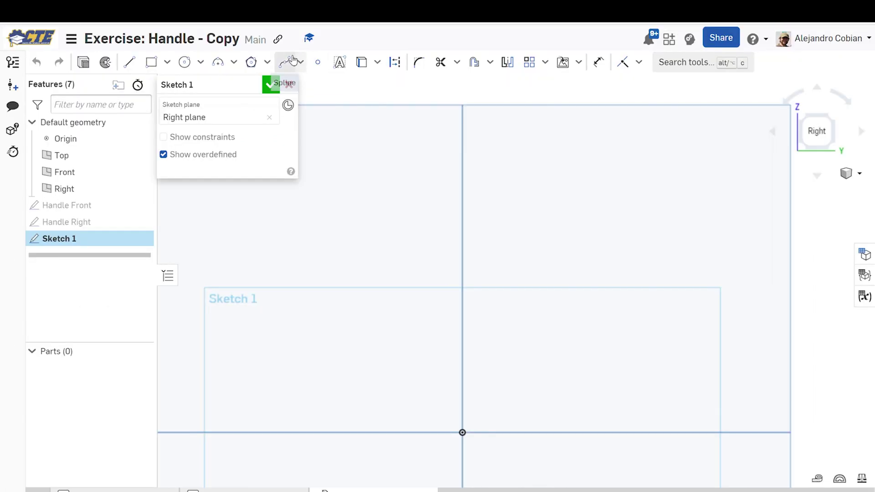
# Sketch a Bezier curve about 2.68 in tall ending at the origin, and bow it toward positive Y with its two control points
pyautogui.click(285, 62)
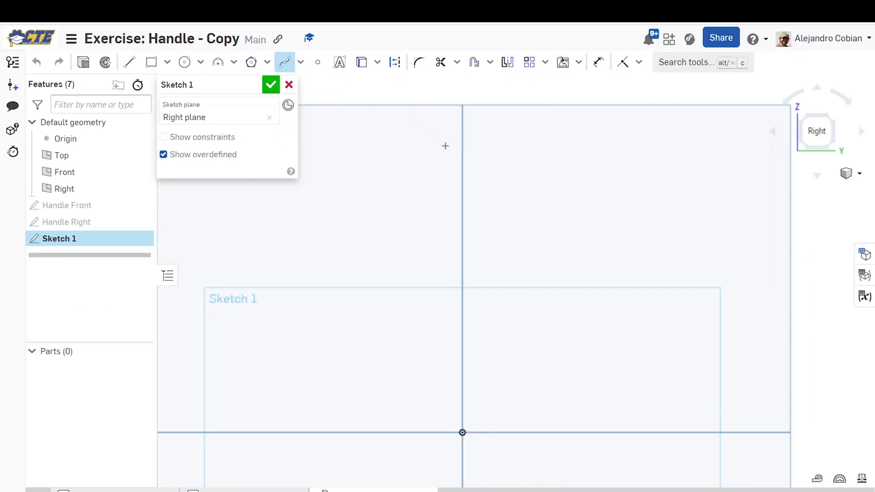
pyautogui.click(407, 140)
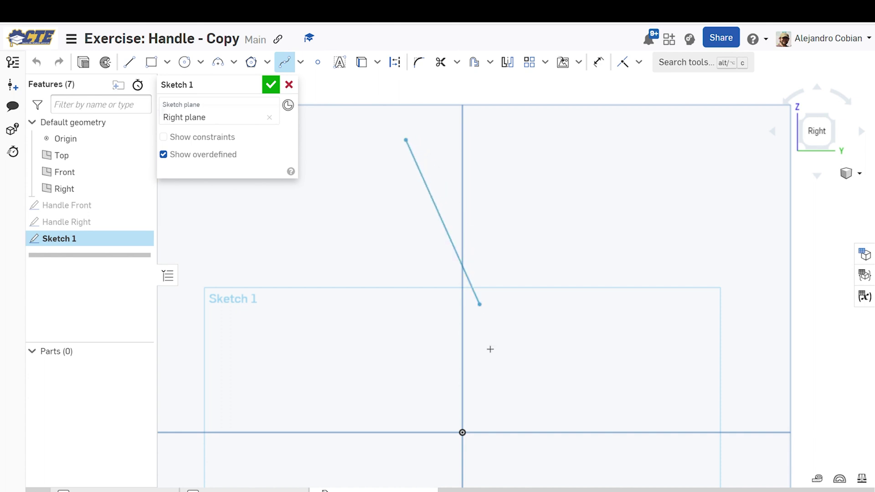
pyautogui.click(463, 432)
pyautogui.press('Escape')
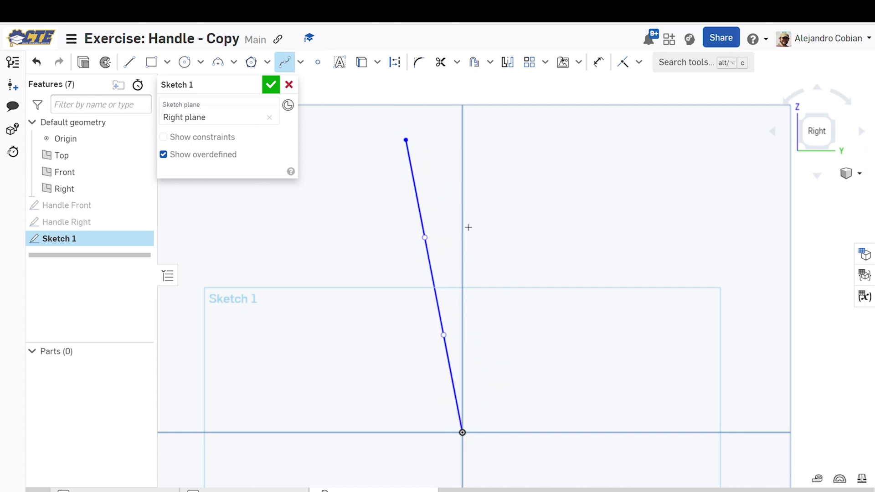
pyautogui.moveTo(424, 237); pyautogui.dragTo(475, 160)
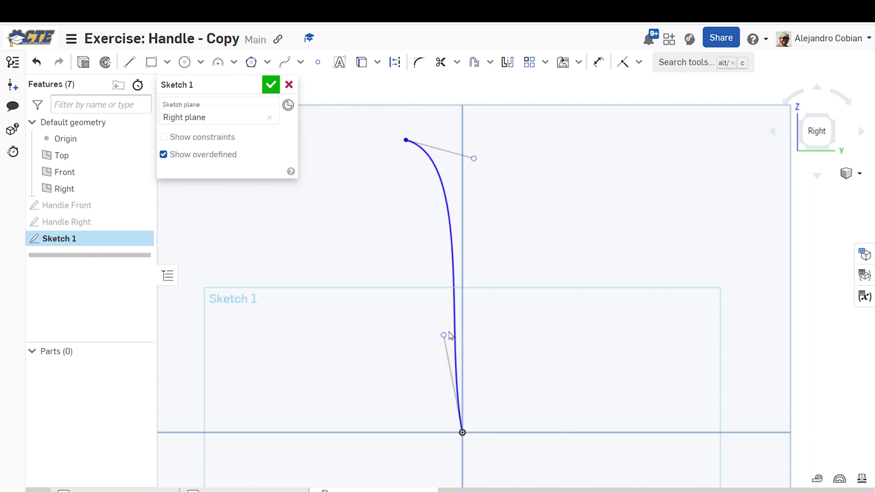
pyautogui.moveTo(443, 335); pyautogui.dragTo(526, 304)
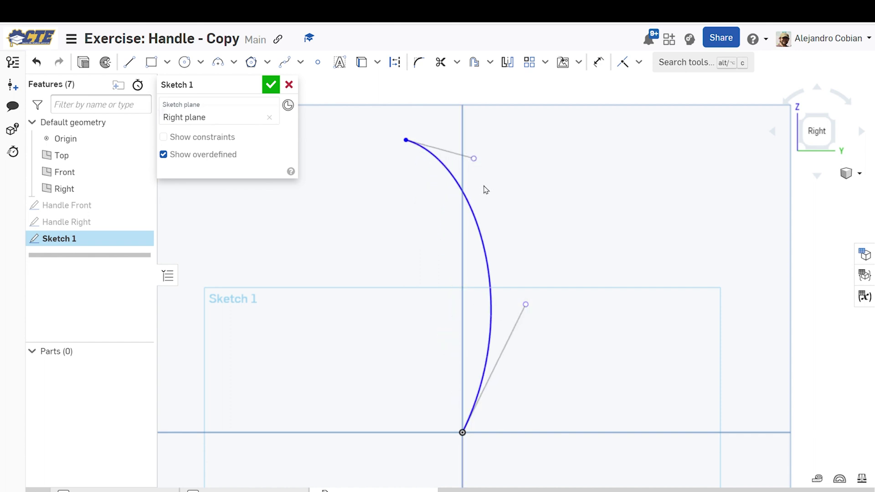
# Draw construction lines joining each Bezier control point to its nearest curve endpoint
pyautogui.press('d')
pyautogui.click(474, 159)
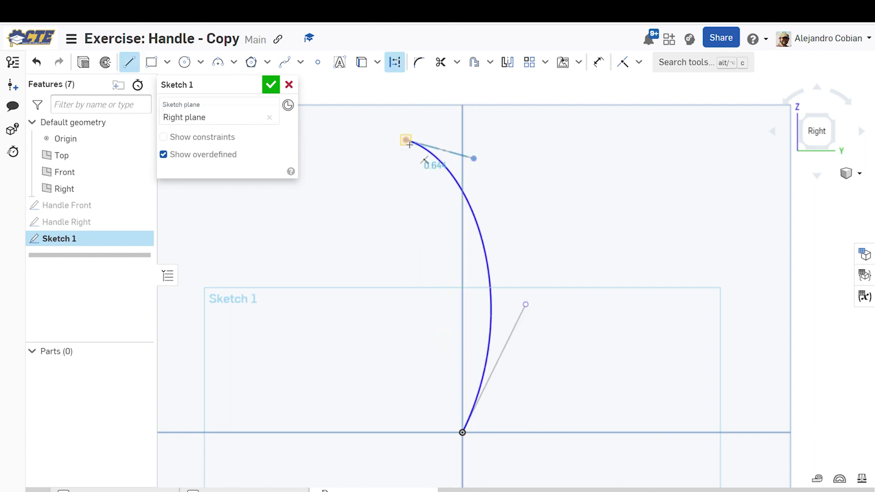
pyautogui.click(407, 140)
pyautogui.click(526, 305)
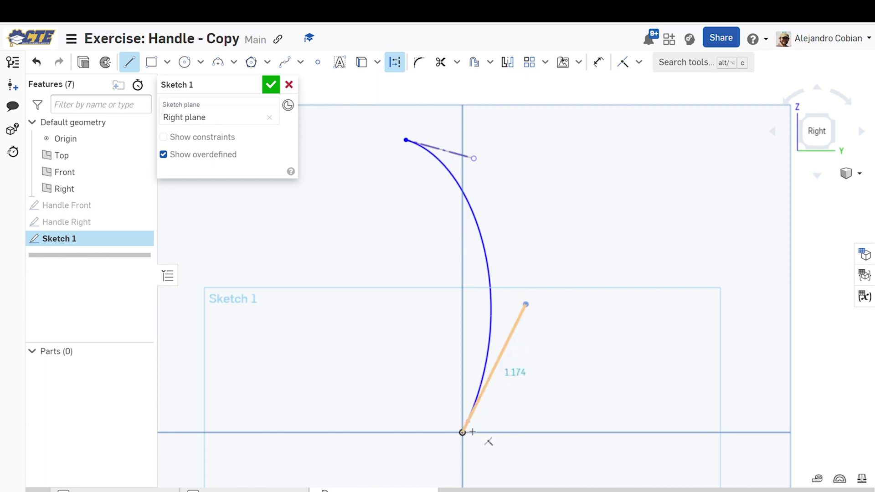
pyautogui.click(464, 432)
pyautogui.press('Escape')
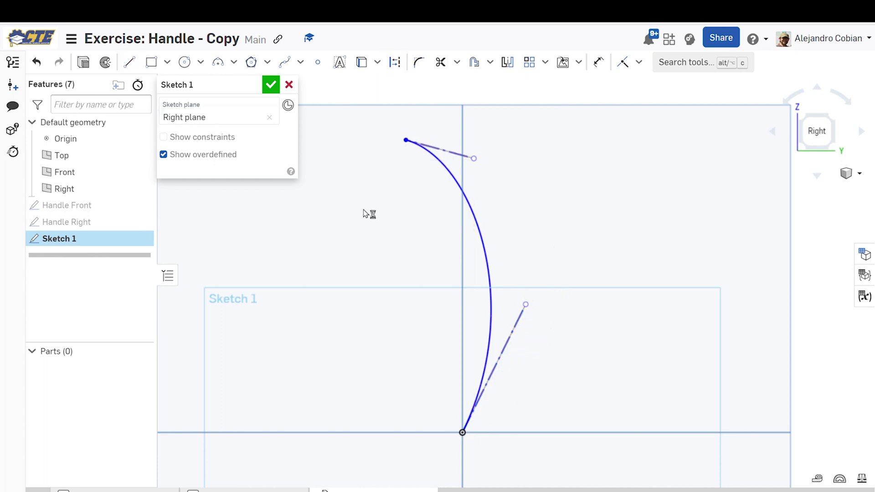
# Dimension the vertical distance from the horizontal line through the origin to the curve's top endpoint as 4.524 in
pyautogui.press('d')
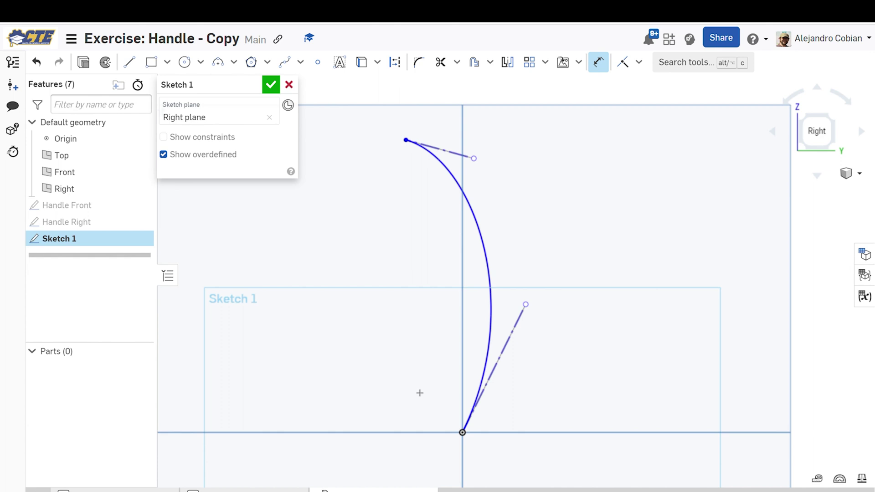
pyautogui.click(430, 434)
pyautogui.click(404, 328)
pyautogui.write('4.524')
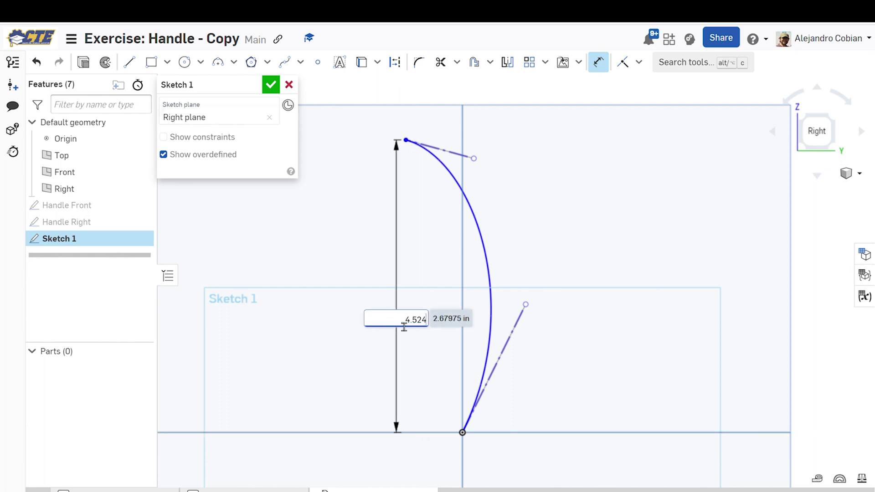
pyautogui.press('Return')
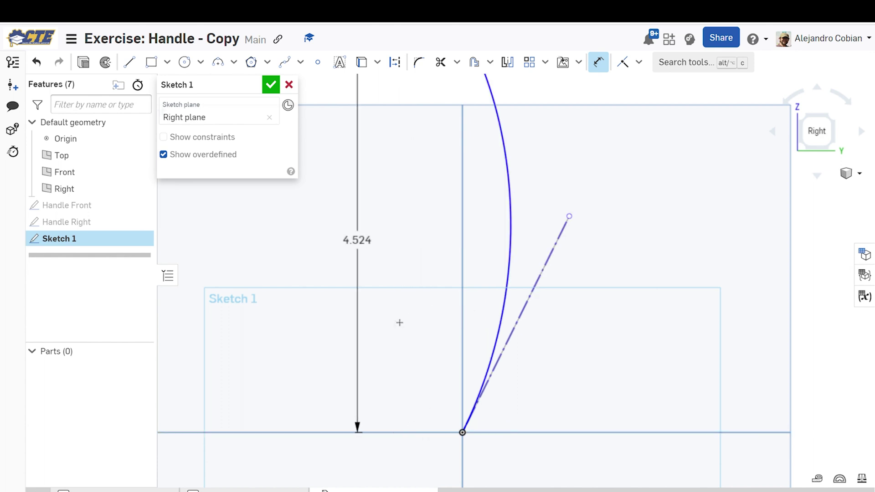
# Set the curve's height dimension to 4.525 in
pyautogui.press('Escape')
pyautogui.doubleClick(357, 239)
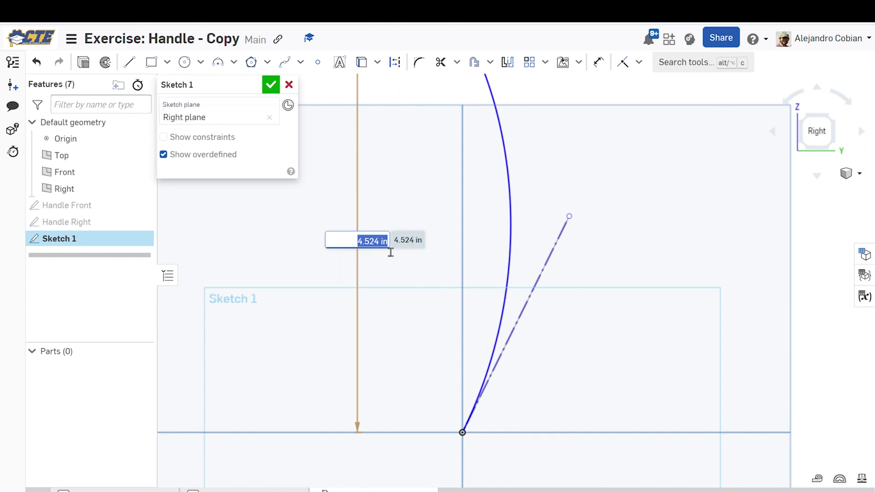
pyautogui.click(390, 252)
pyautogui.press('BackSpace')
pyautogui.press('BackSpace')
pyautogui.press('BackSpace')
pyautogui.write('5')
pyautogui.press('Return')
# Dimension the horizontal distance from the curve's top endpoint to the vertical line through the origin as 0.4 in
pyautogui.scroll(-4, 388, 250)
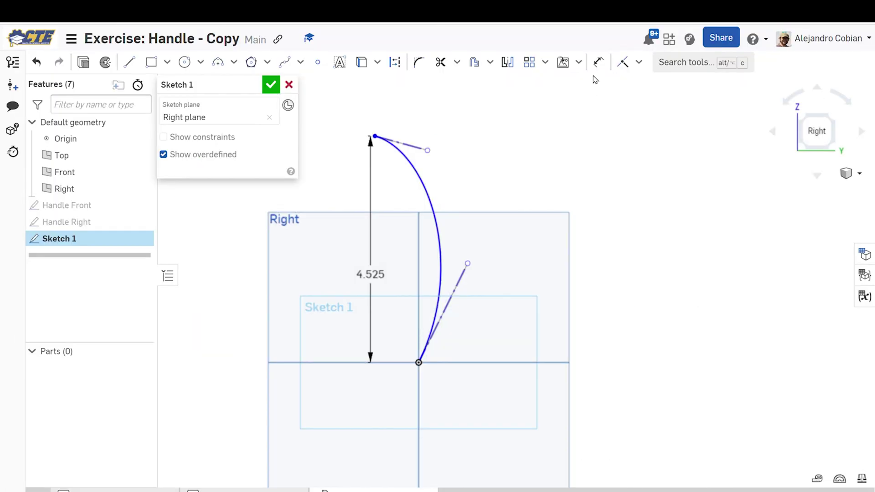
pyautogui.click(599, 62)
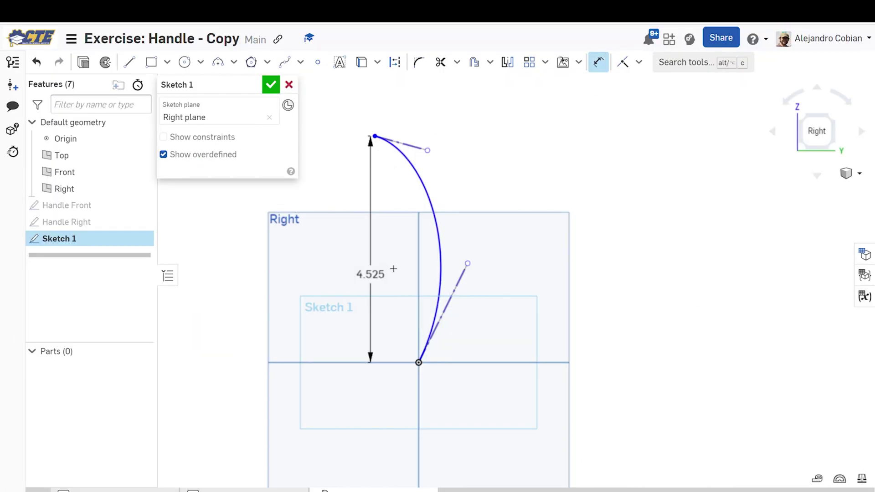
pyautogui.click(422, 265)
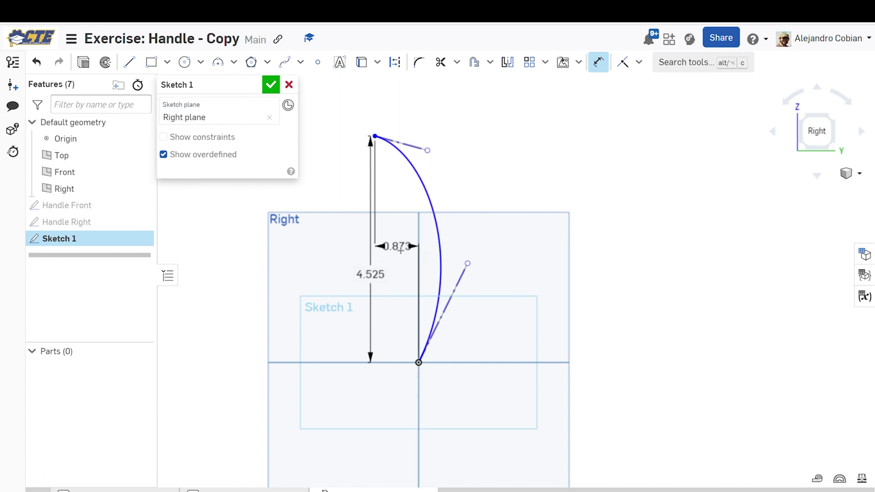
pyautogui.click(396, 241)
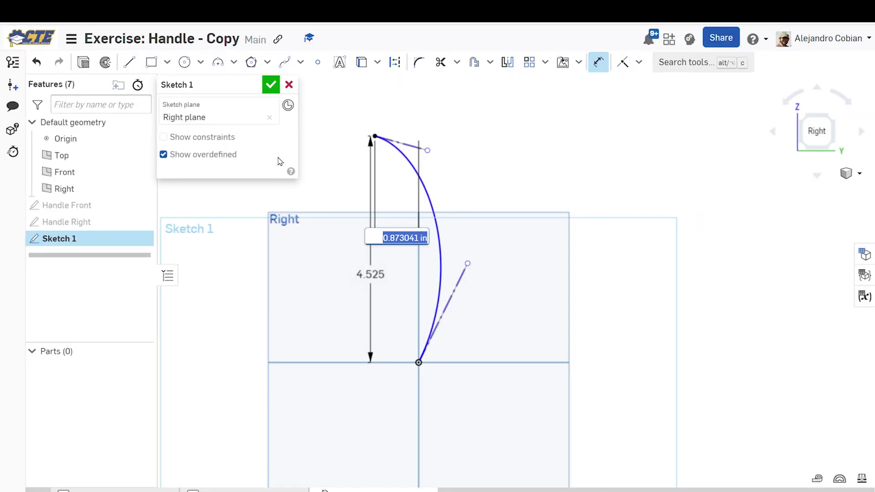
pyautogui.write('0.4')
pyautogui.press('Return')
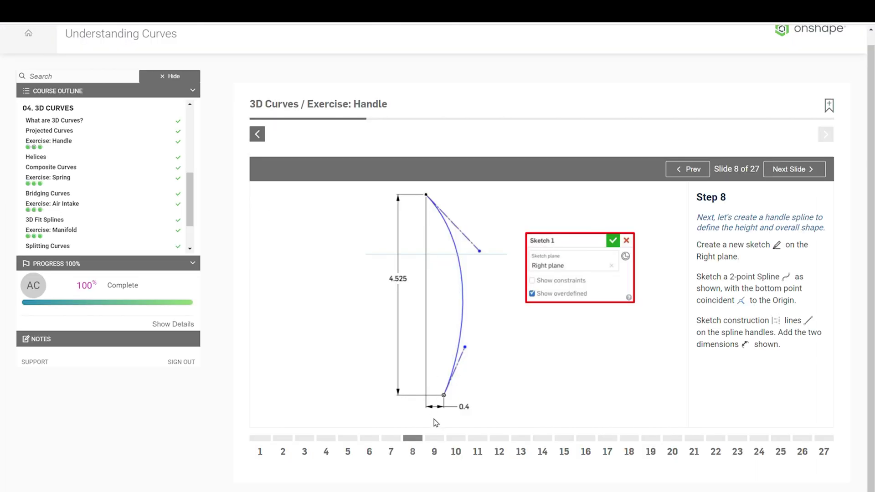
# Dimension the horizontal distance from the curve's top endpoint to the upper control point as 0.5 in
pyautogui.click(435, 438)
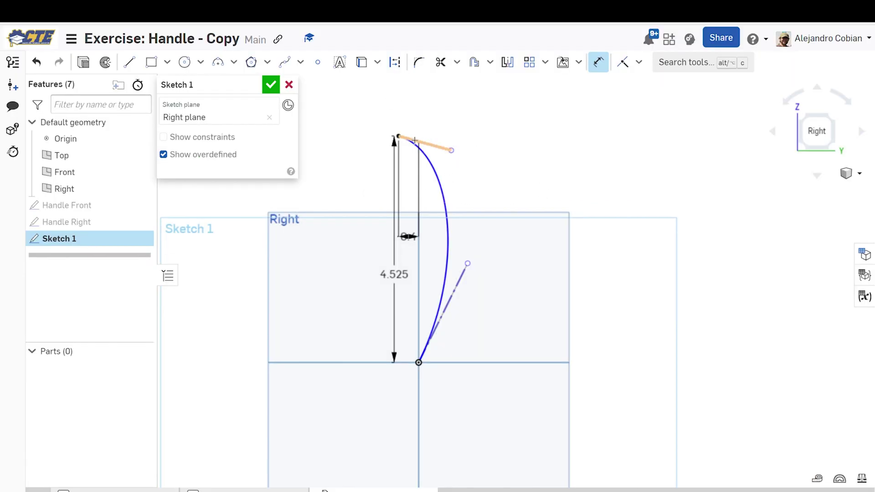
pyautogui.click(438, 145)
pyautogui.click(428, 108)
pyautogui.press('BackSpace')
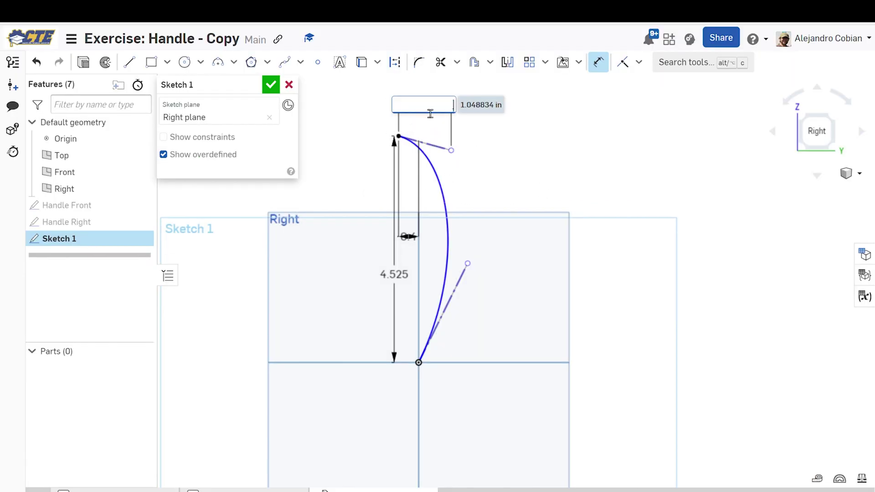
pyautogui.write('.5')
pyautogui.press('Return')
# Dimension the vertical distance from the curve's top endpoint to the upper control point as 1.275 in
pyautogui.scroll(5, 389, 172)
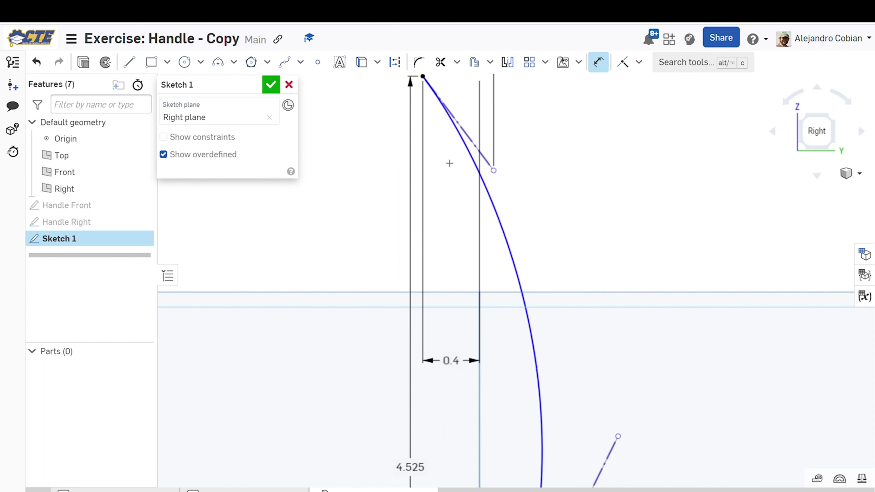
pyautogui.scroll(-5, 450, 163)
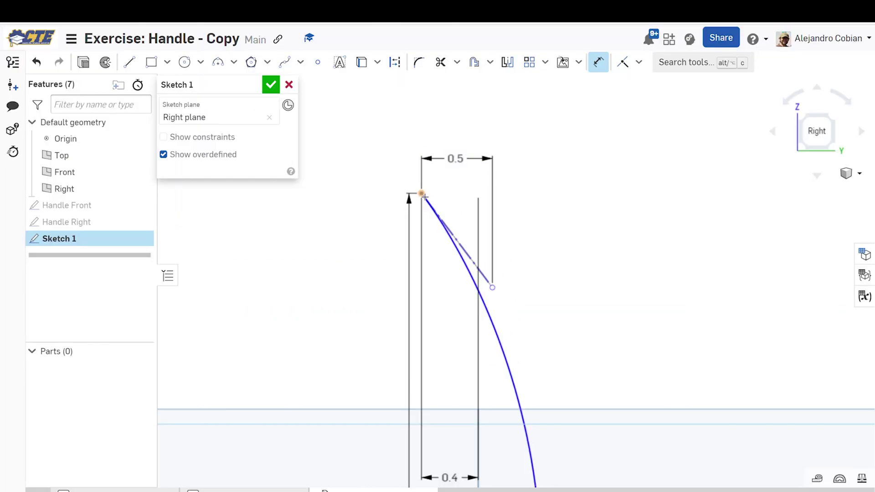
pyautogui.click(493, 288)
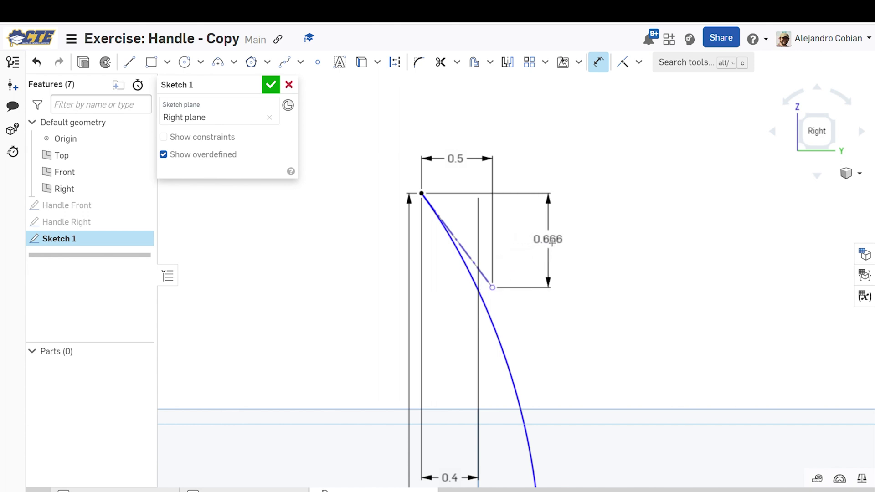
pyautogui.click(549, 240)
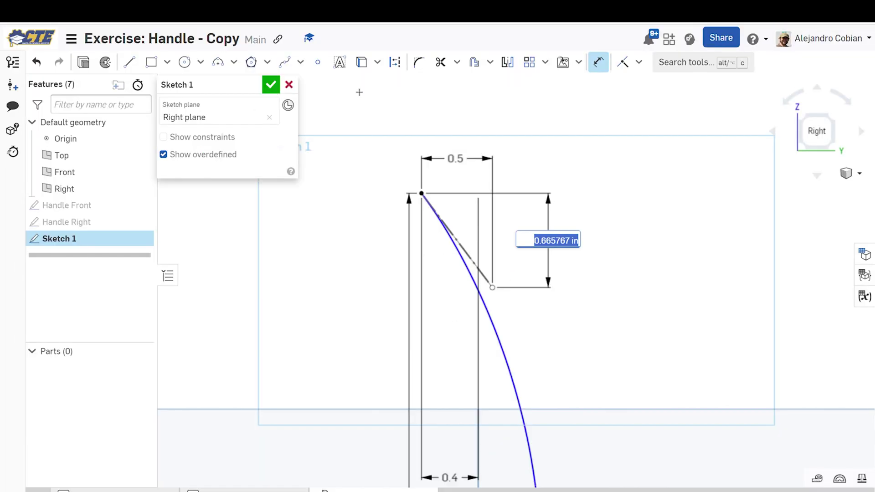
pyautogui.write('1')
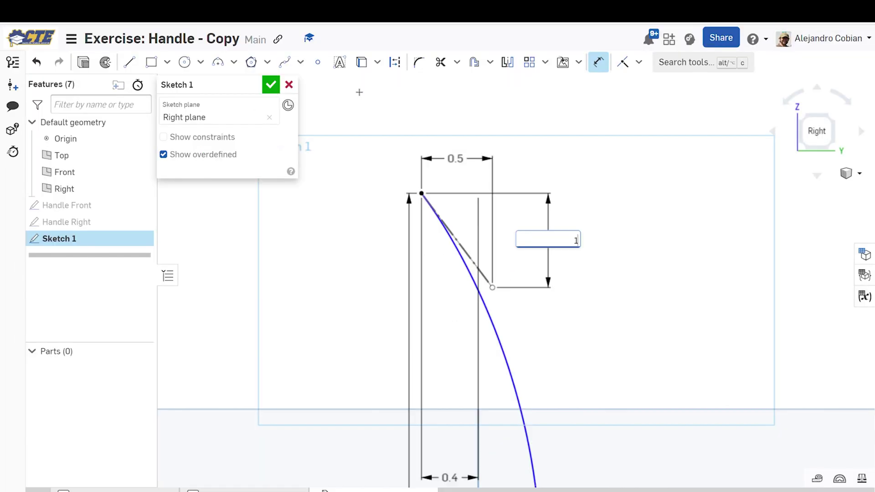
pyautogui.write('.275')
pyautogui.press('Return')
# Dimension the horizontal distance from the vertical line through the origin to the lower control point as 0.23 in
pyautogui.scroll(-3, 548, 334)
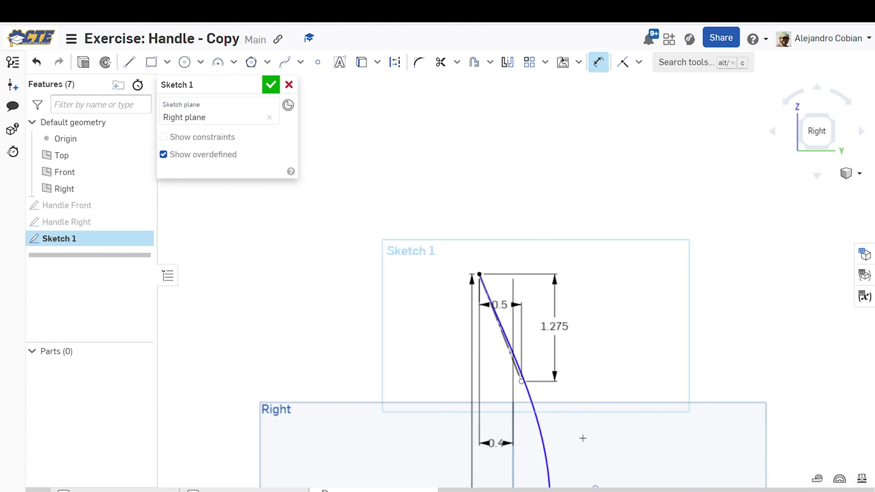
pyautogui.moveTo(563, 438); pyautogui.dragTo(476, 307, button='middle')
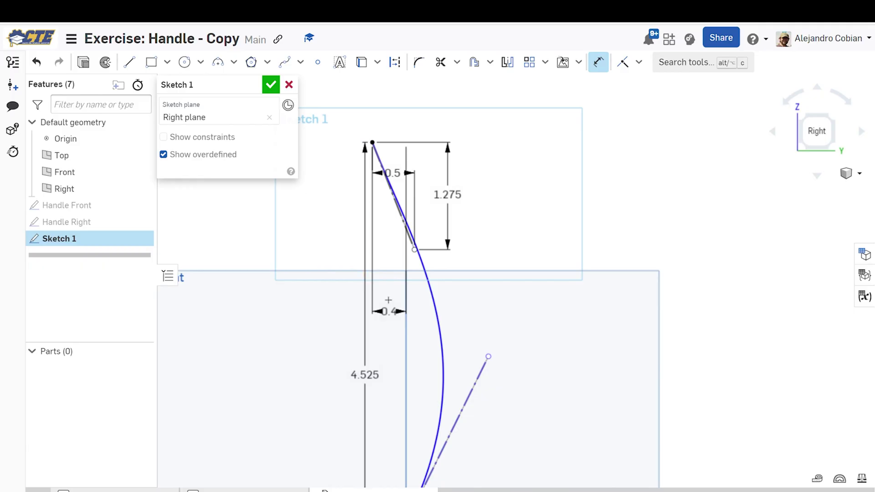
pyautogui.scroll(-3, 546, 397)
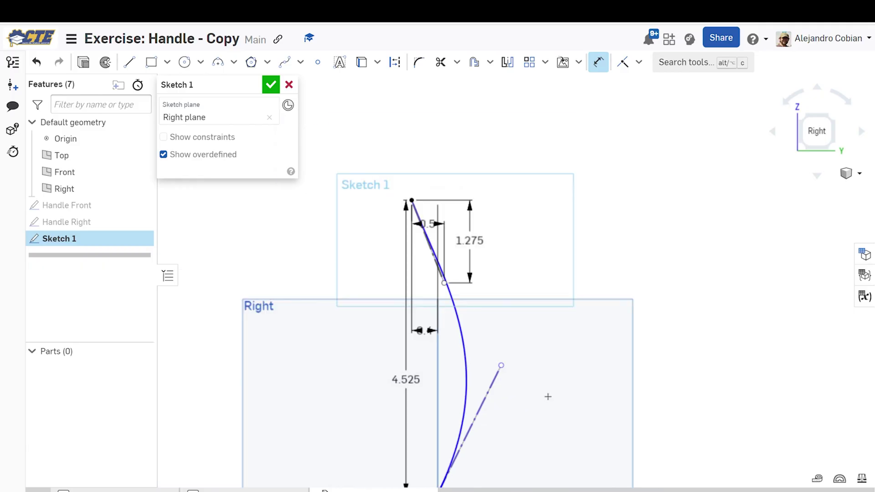
pyautogui.moveTo(549, 397); pyautogui.dragTo(522, 210, button='middle')
pyautogui.click(442, 201)
pyautogui.click(505, 195)
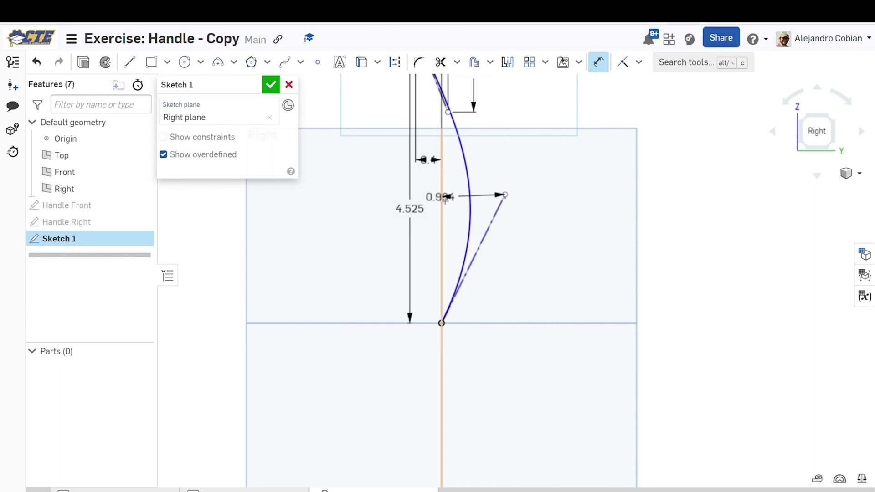
pyautogui.click(543, 169)
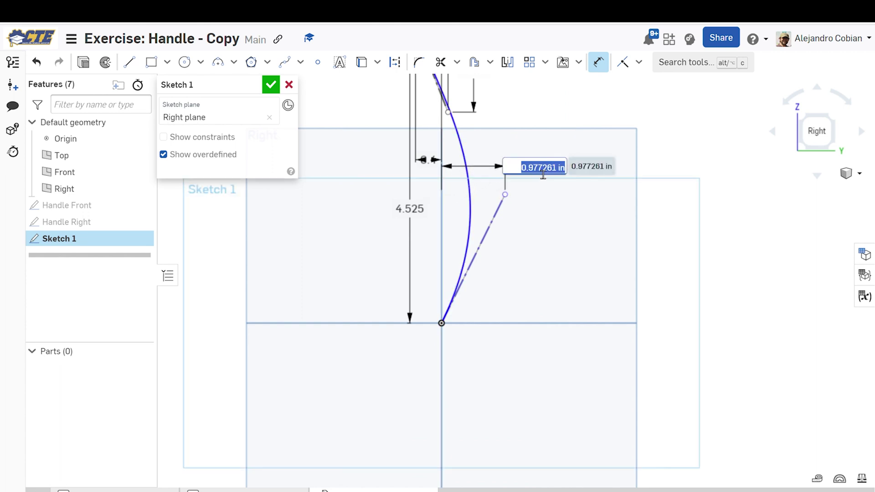
pyautogui.write('0.23')
pyautogui.press('Return')
# Dimension the vertical distance from the horizontal line through the origin to the lower control point as 1.725 in
pyautogui.scroll(5, 476, 196)
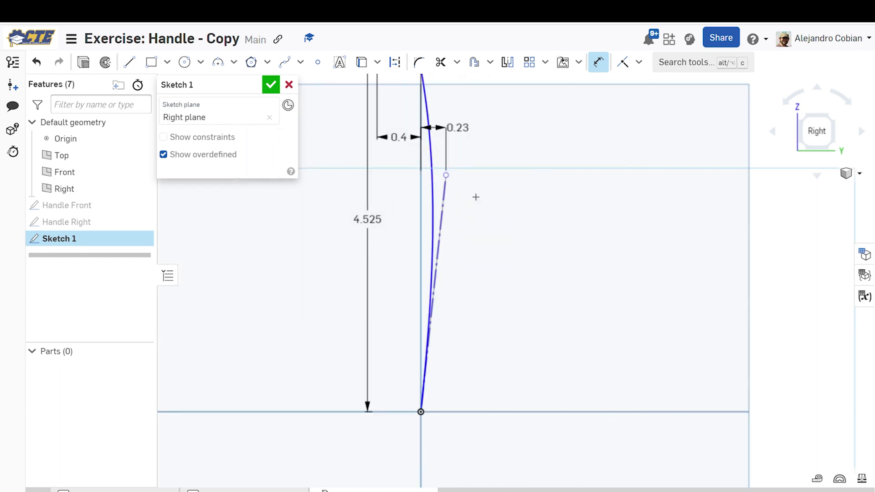
pyautogui.click(467, 459)
pyautogui.click(574, 326)
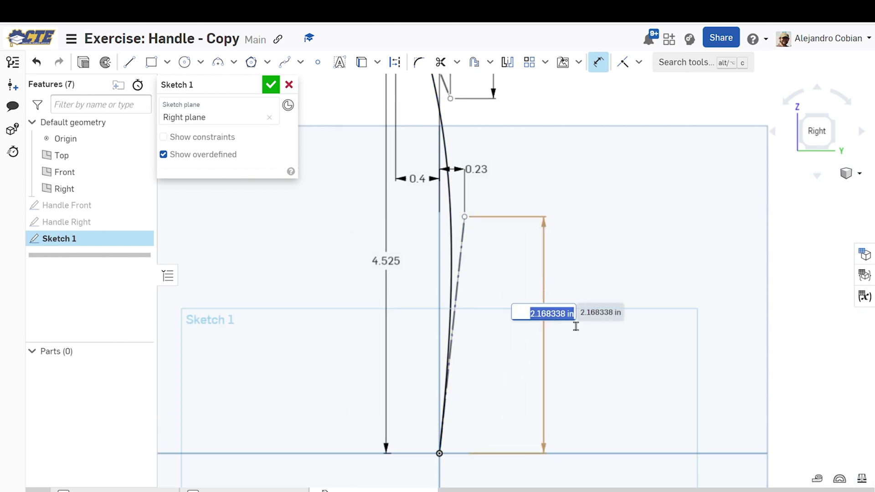
pyautogui.write('1.725')
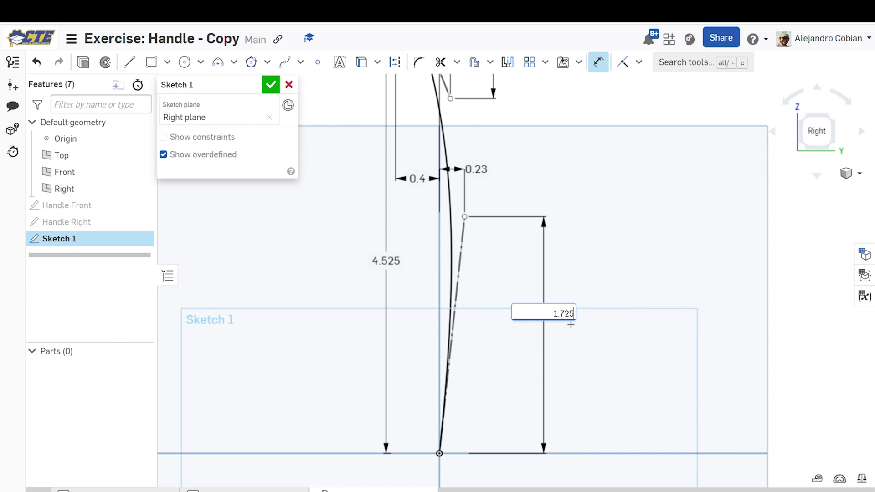
pyautogui.press('Return')
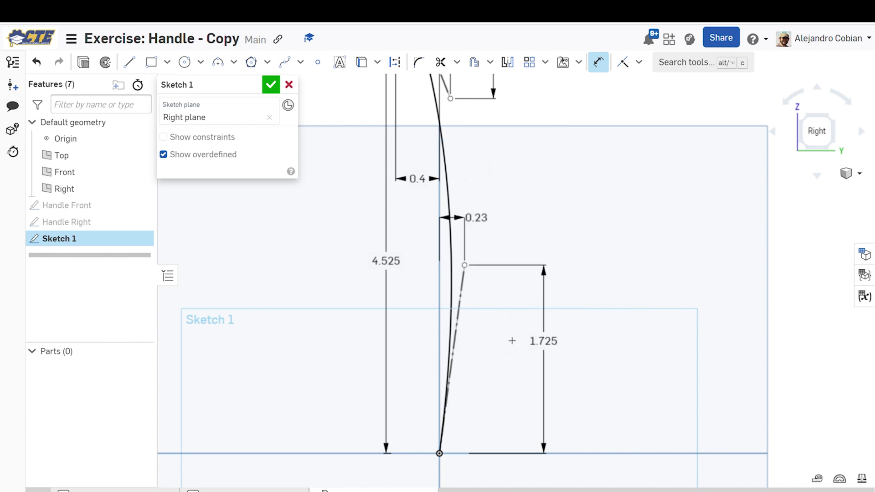
# Reposition the 0.5, 1.275 and 0.4 dimension labels clear of the upper part of the curve
pyautogui.scroll(-5, 542, 213)
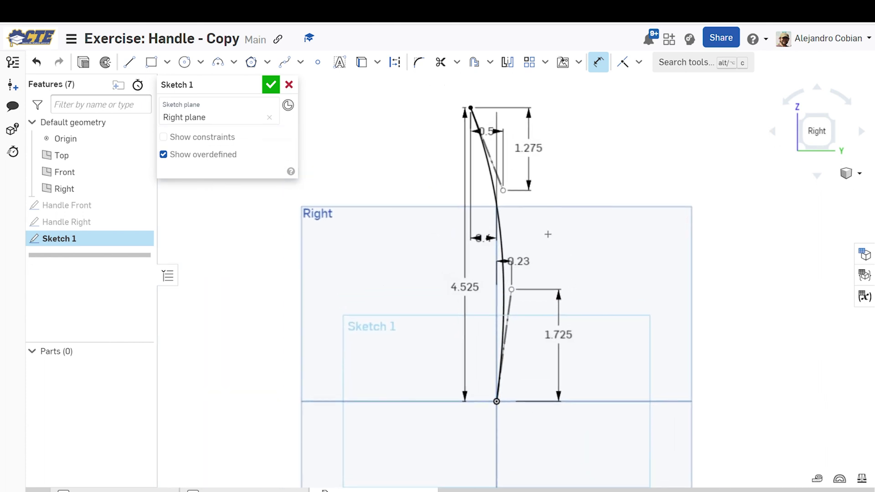
pyautogui.moveTo(497, 135); pyautogui.dragTo(432, 83)
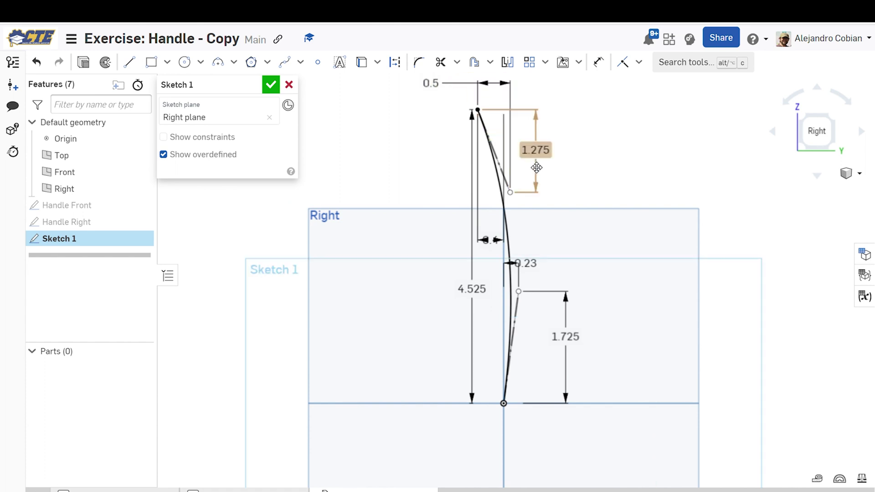
pyautogui.moveTo(538, 165); pyautogui.dragTo(583, 164)
pyautogui.moveTo(494, 233); pyautogui.dragTo(408, 150)
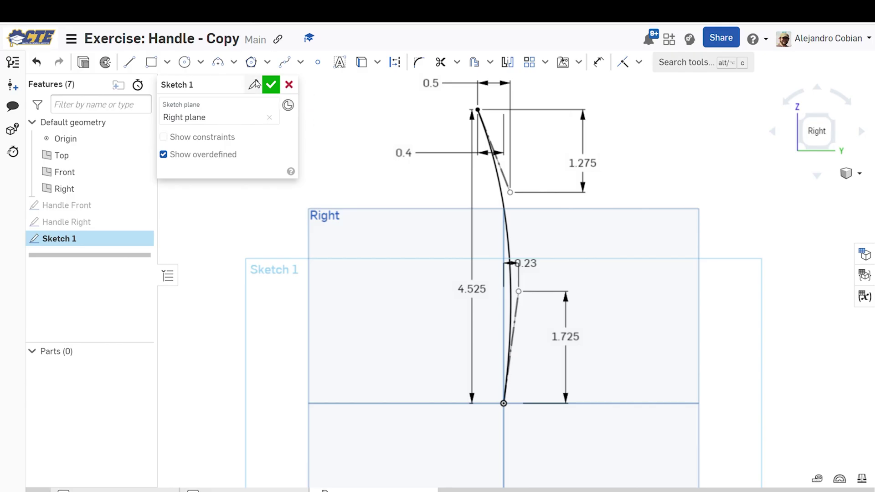
# Rename the sketch as Handle Spline 2DA and accept it
pyautogui.click(254, 84)
pyautogui.write('Handle Spline 2DA')
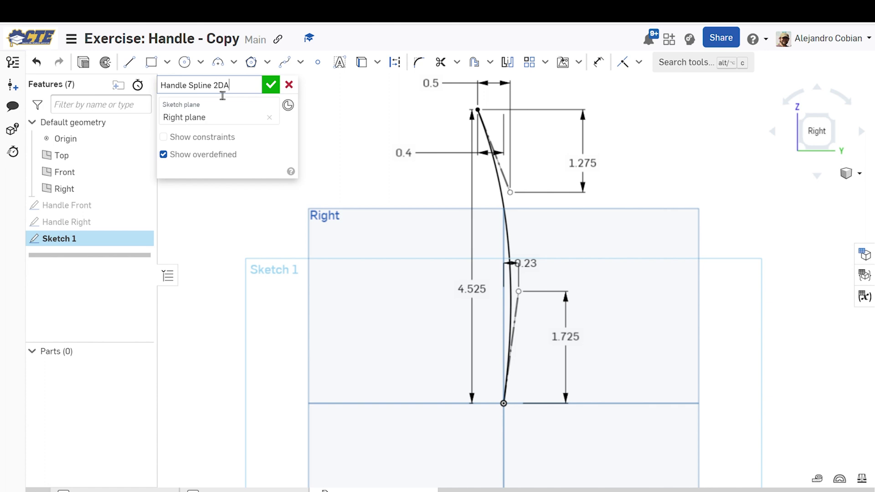
pyautogui.click(271, 85)
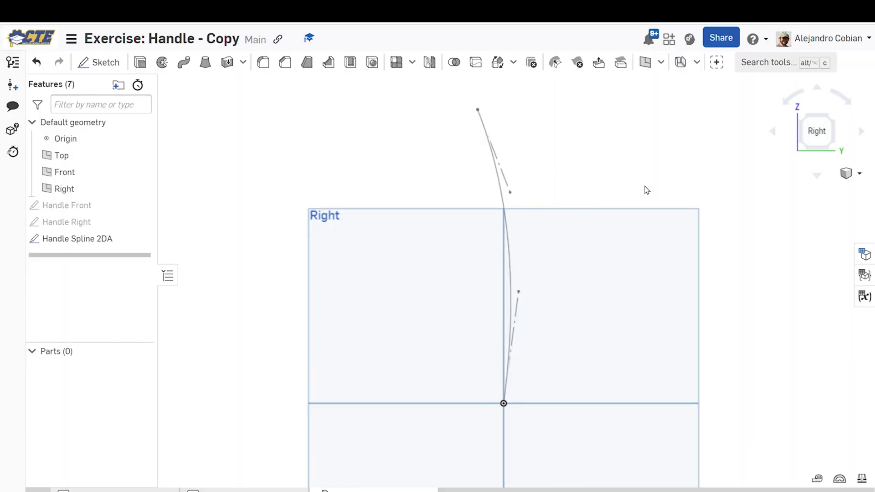
# Define a Curve point plane through the top endpoint of the Handle Spline 2DA curve, normal to the spline
pyautogui.hotkey('shift', '7')
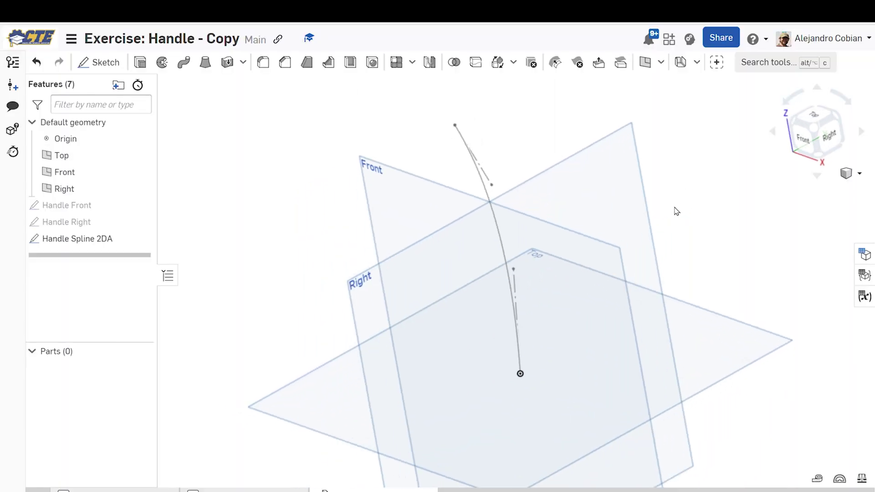
pyautogui.click(648, 58)
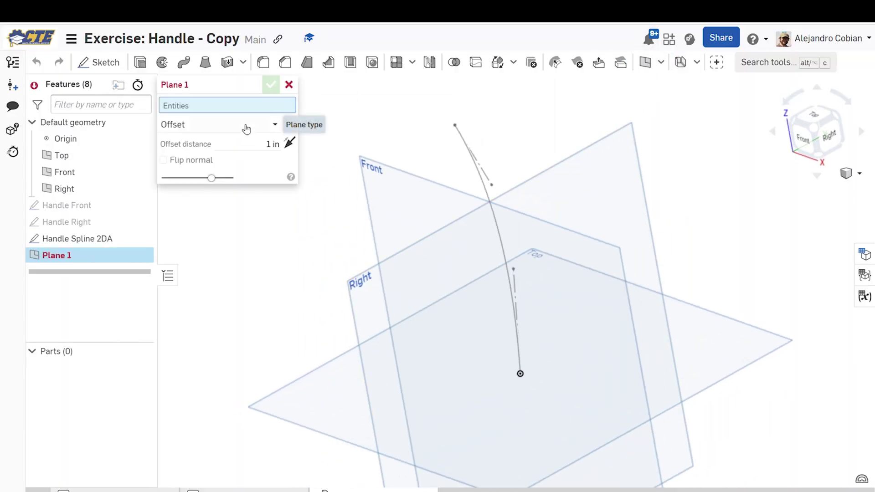
pyautogui.click(246, 129)
pyautogui.click(203, 244)
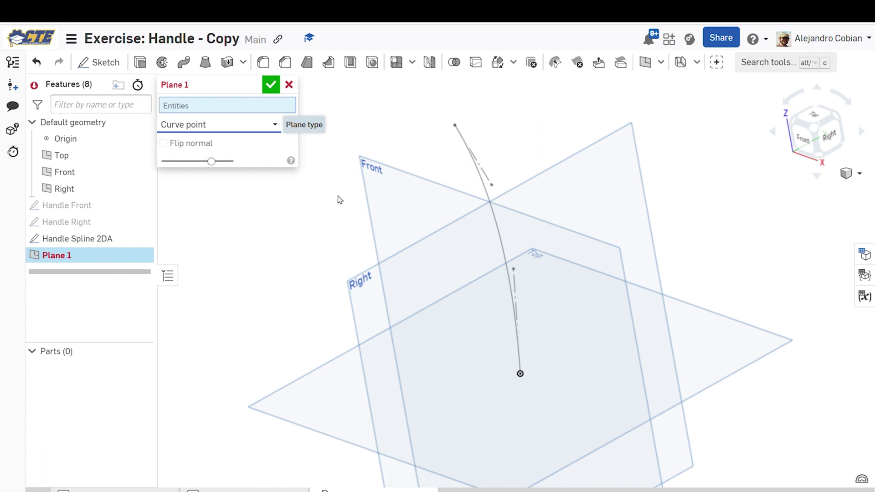
pyautogui.click(455, 125)
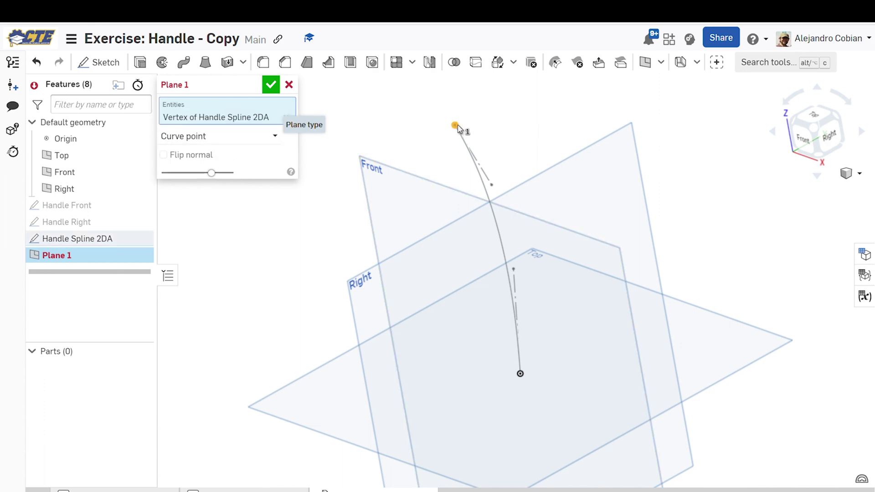
pyautogui.click(484, 185)
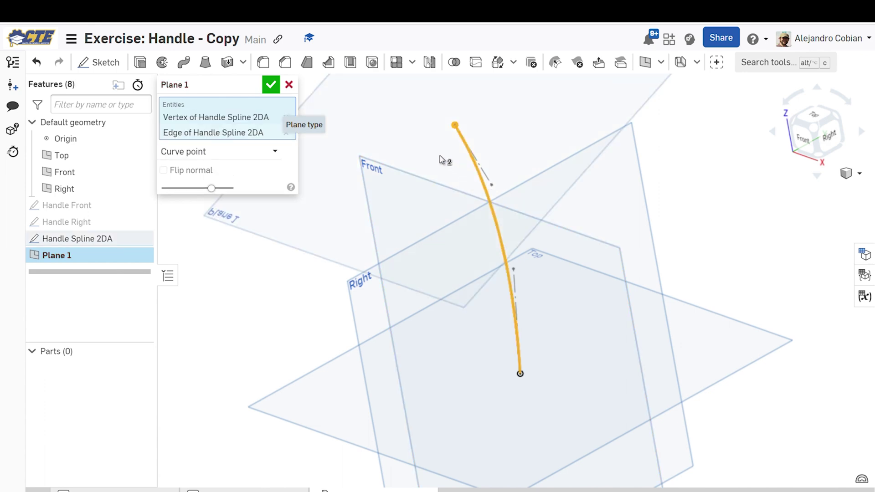
# Rename the new plane as Top Profile Sketch Plane and accept it
pyautogui.moveTo(440, 156); pyautogui.dragTo(464, 243, button='middle')
pyautogui.click(260, 91)
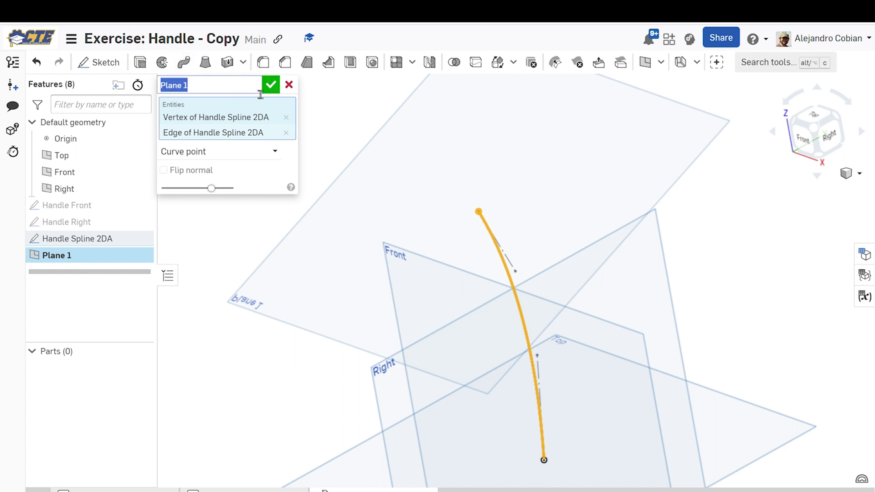
pyautogui.write('Top Profi')
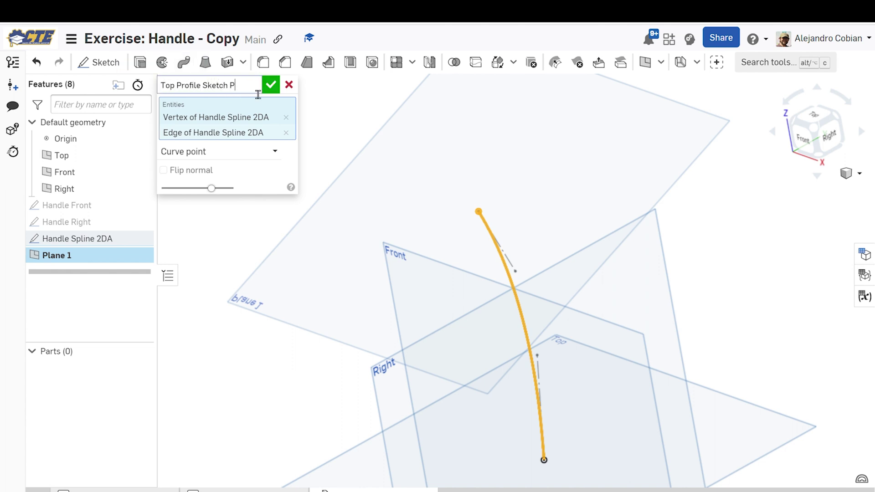
pyautogui.write('le Sketch Plane')
pyautogui.click(273, 85)
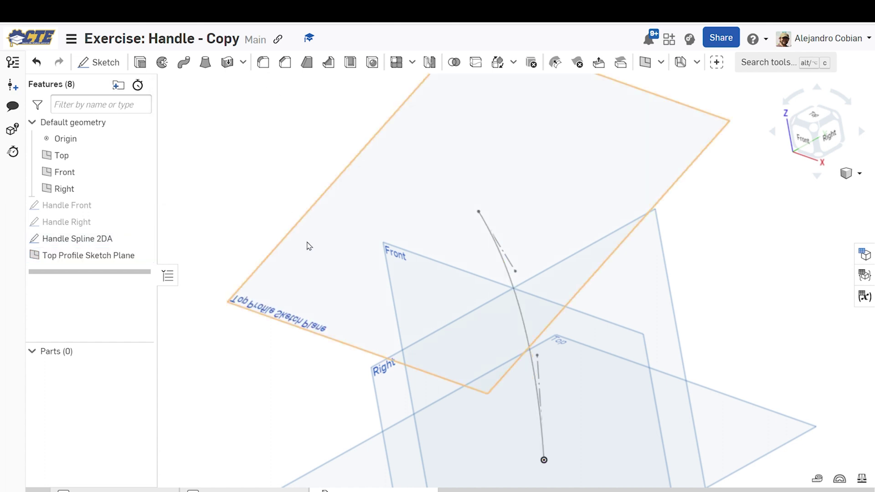
# Edit the Top Profile Sketch Plane to flip its normal and accept the change
pyautogui.rightClick(138, 255)
pyautogui.click(144, 280)
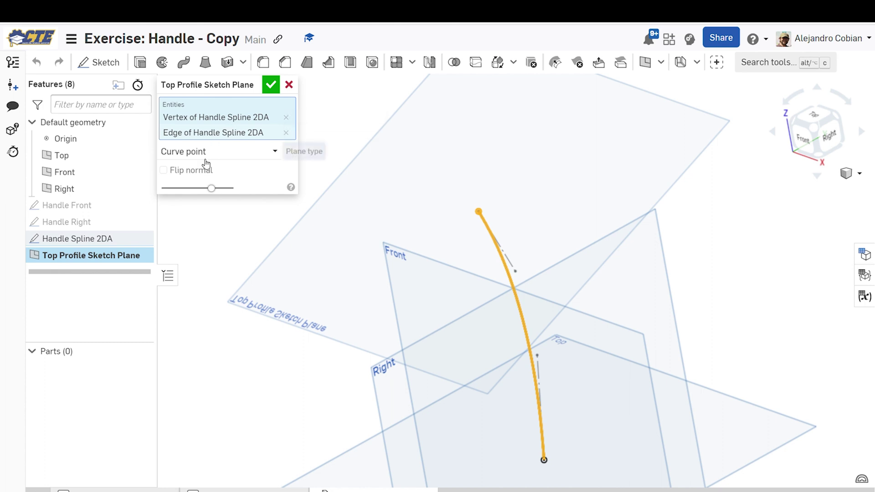
pyautogui.click(164, 170)
pyautogui.moveTo(537, 93); pyautogui.dragTo(542, 213, button='middle')
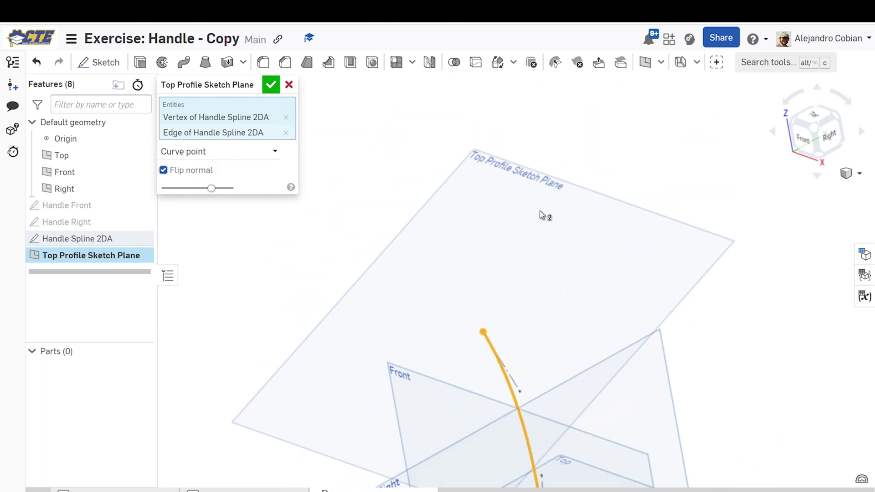
pyautogui.moveTo(484, 284); pyautogui.dragTo(482, 179, button='middle')
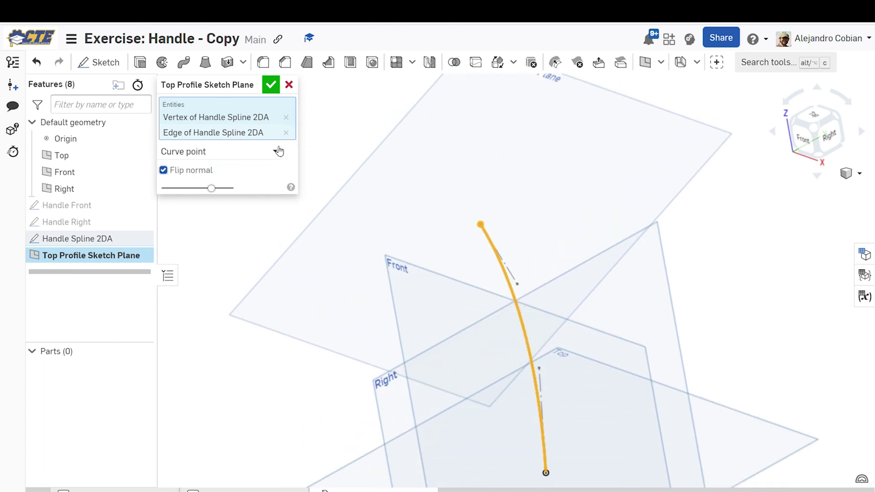
pyautogui.click(271, 84)
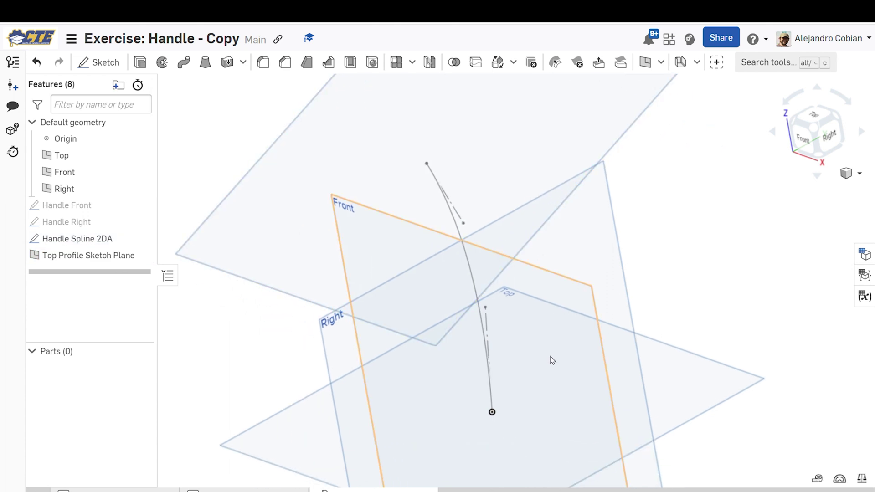
# Hide the default Top, Front and Right planes
pyautogui.click(141, 155)
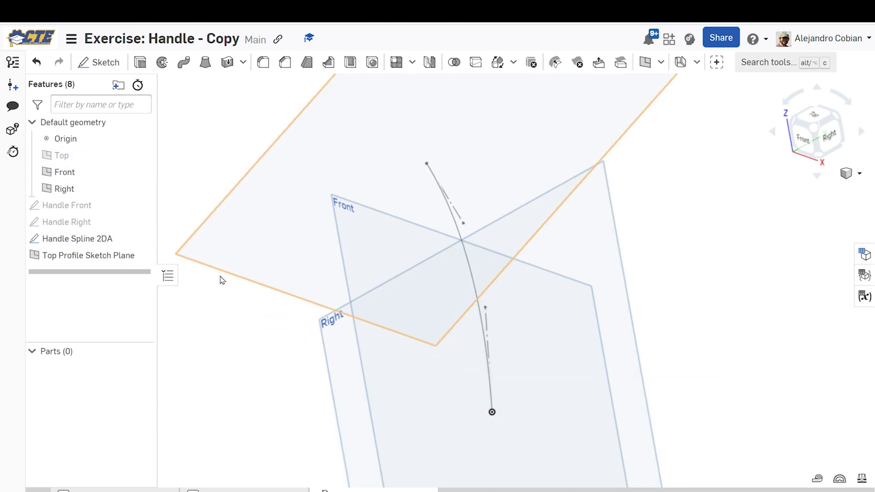
pyautogui.click(141, 172)
pyautogui.click(141, 188)
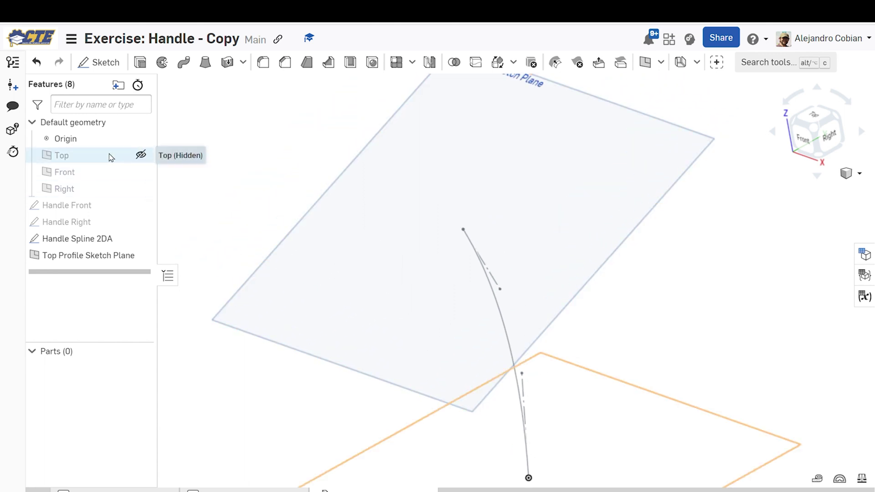
pyautogui.moveTo(455, 261); pyautogui.dragTo(403, 194, button='middle')
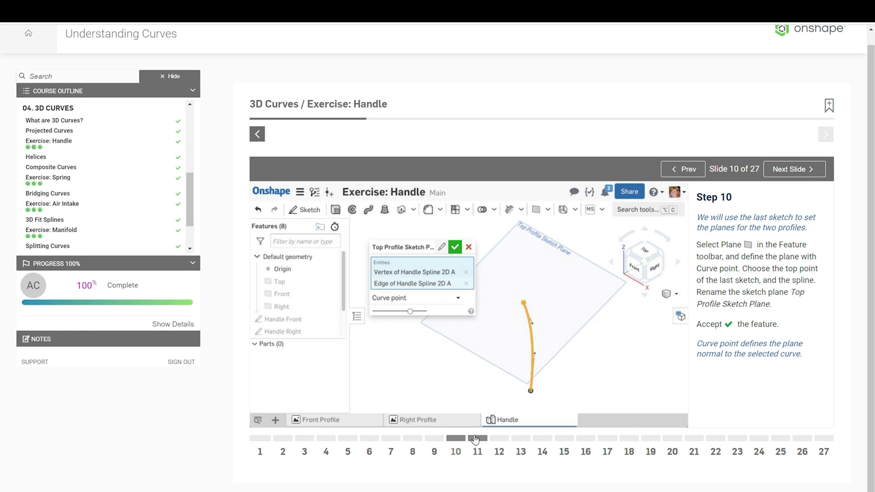
# Define a Curve point plane through the bottom endpoint of the Handle Spline 2DA curve, normal to the spline
pyautogui.click(477, 439)
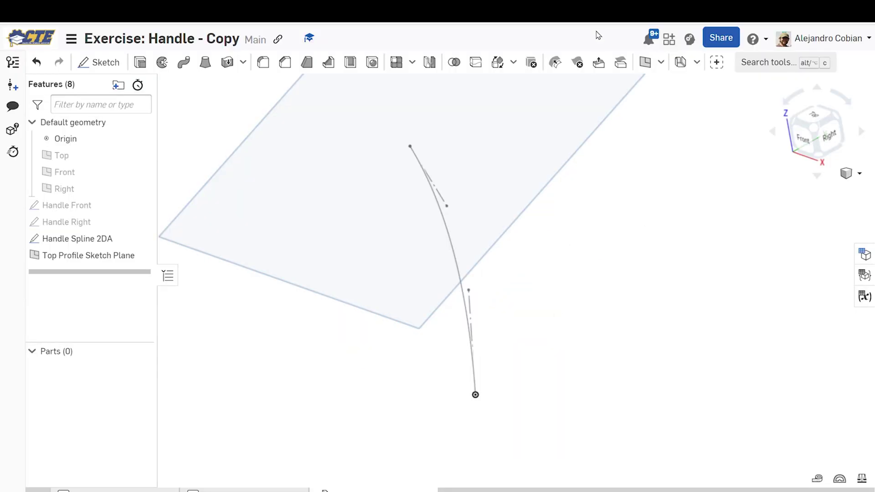
pyautogui.click(645, 62)
pyautogui.click(211, 130)
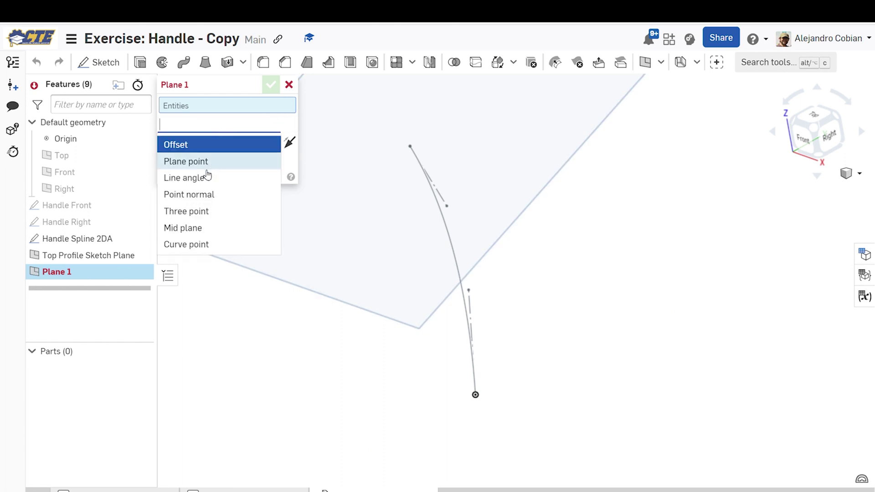
pyautogui.click(201, 244)
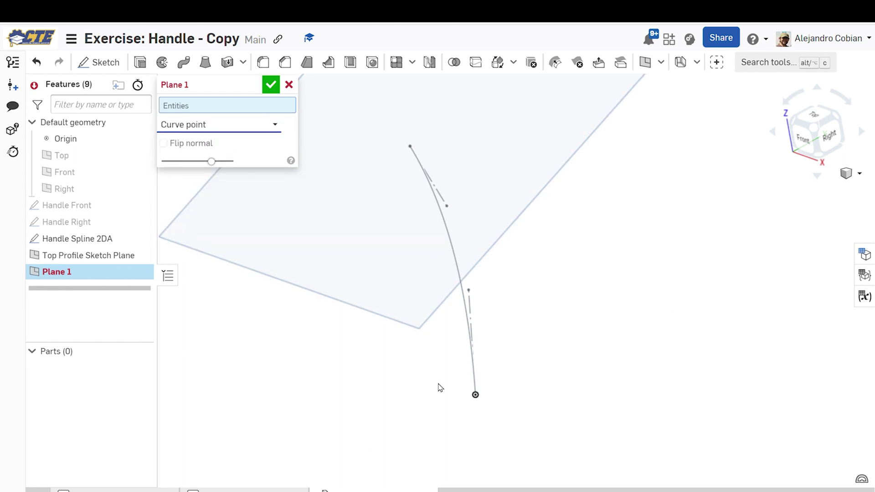
pyautogui.click(476, 401)
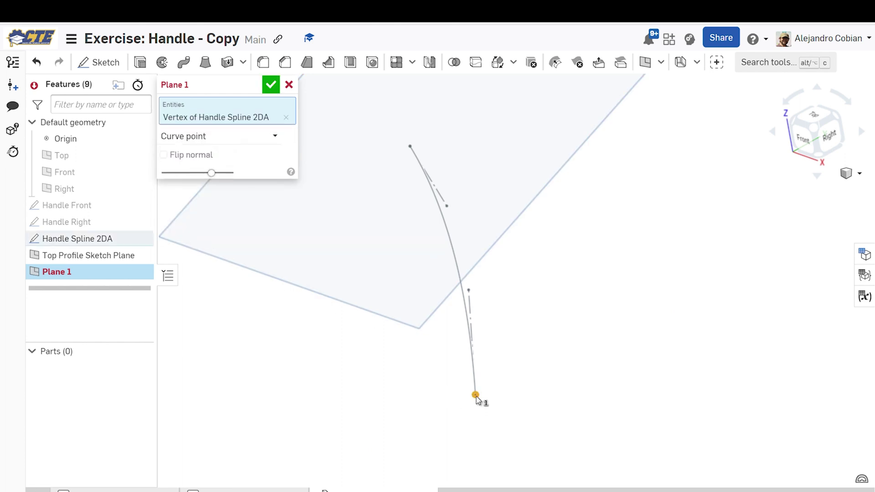
pyautogui.click(466, 300)
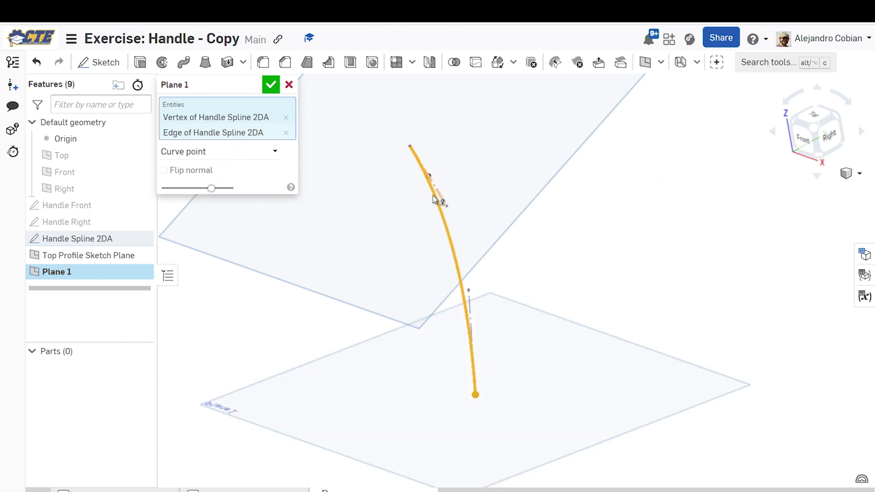
# Flip the new plane's normal, rename it as Bottom Profile Sketch Plane and accept it
pyautogui.click(250, 152)
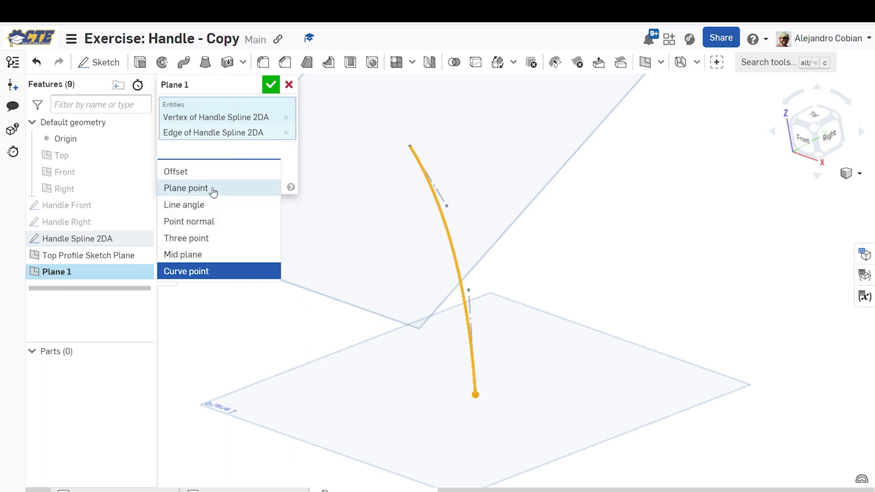
pyautogui.click(285, 159)
pyautogui.click(187, 174)
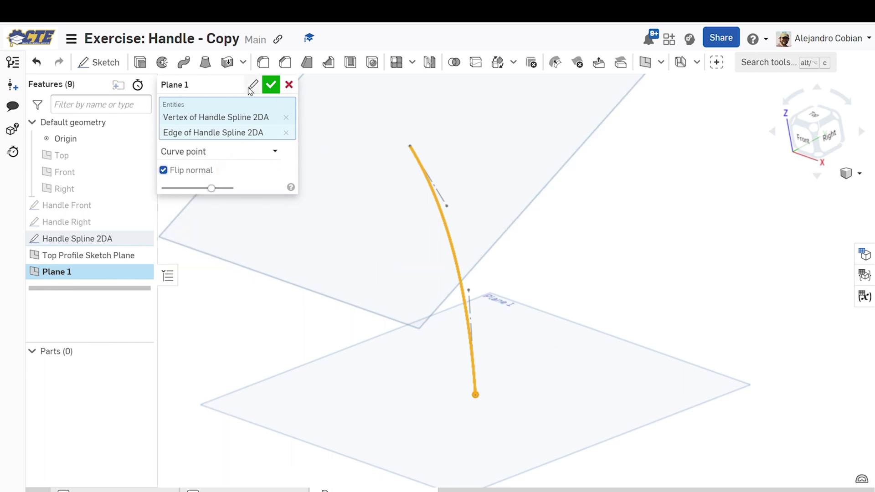
pyautogui.click(252, 86)
pyautogui.write('Bottom Profi')
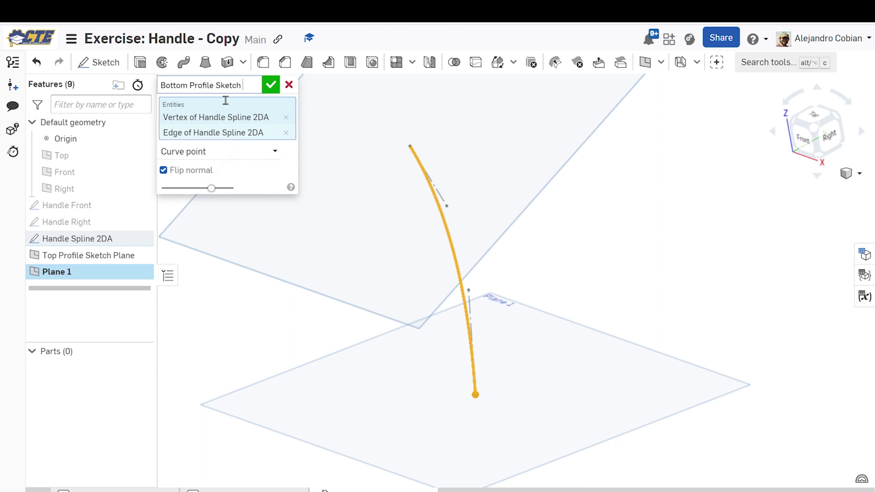
pyautogui.write('ne')
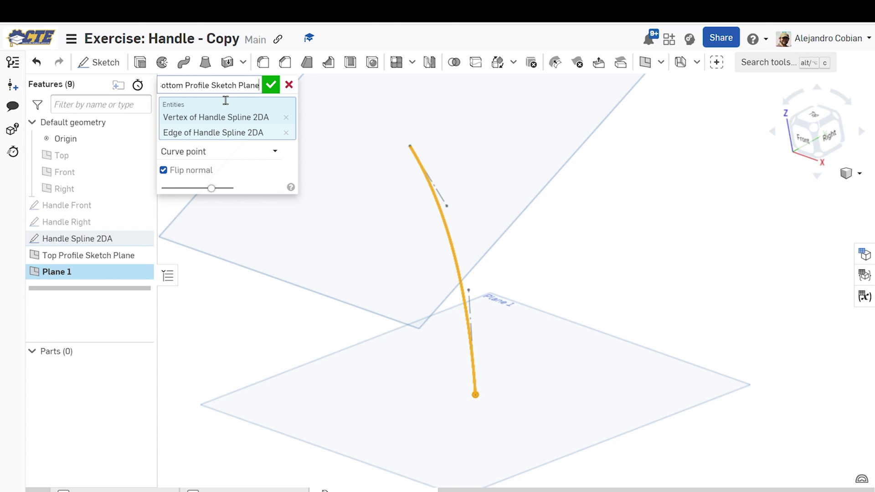
pyautogui.click(271, 85)
# Hide the Bottom Profile Sketch Plane so that only the top profile plane and the spline are shown
pyautogui.scroll(3, 364, 191)
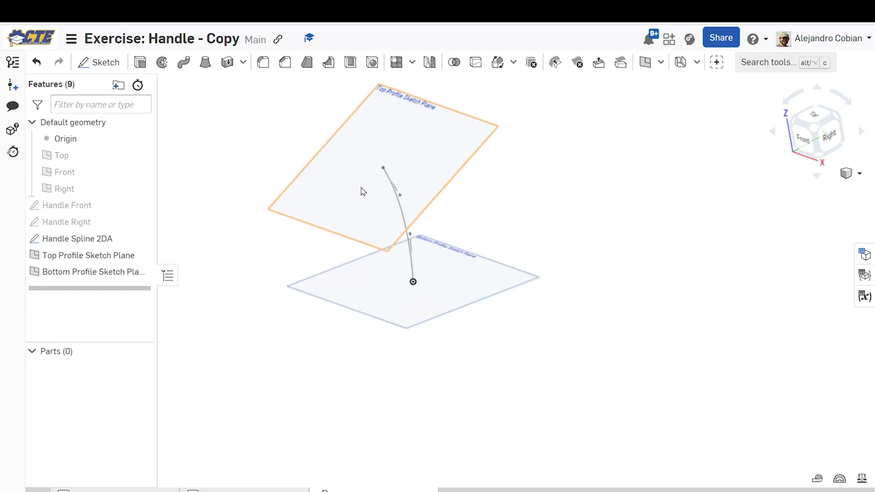
pyautogui.moveTo(361, 183); pyautogui.dragTo(362, 228, button='middle')
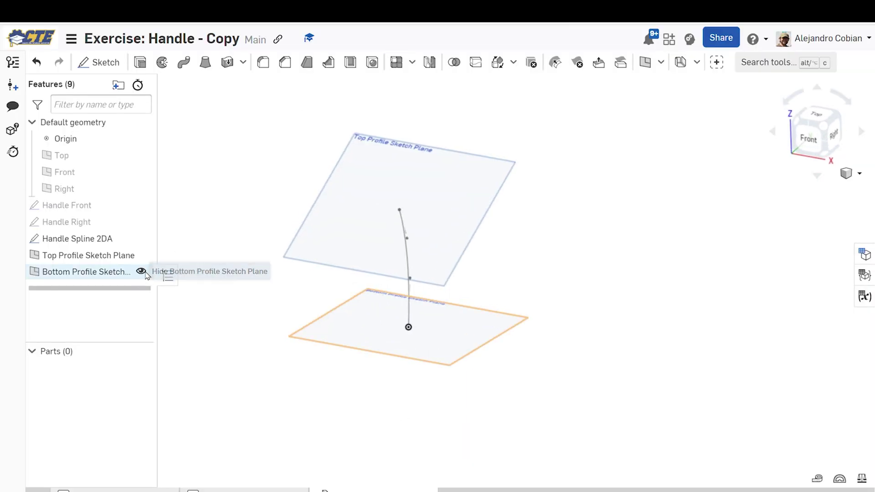
pyautogui.click(142, 272)
pyautogui.moveTo(266, 176); pyautogui.dragTo(267, 200, button='right')
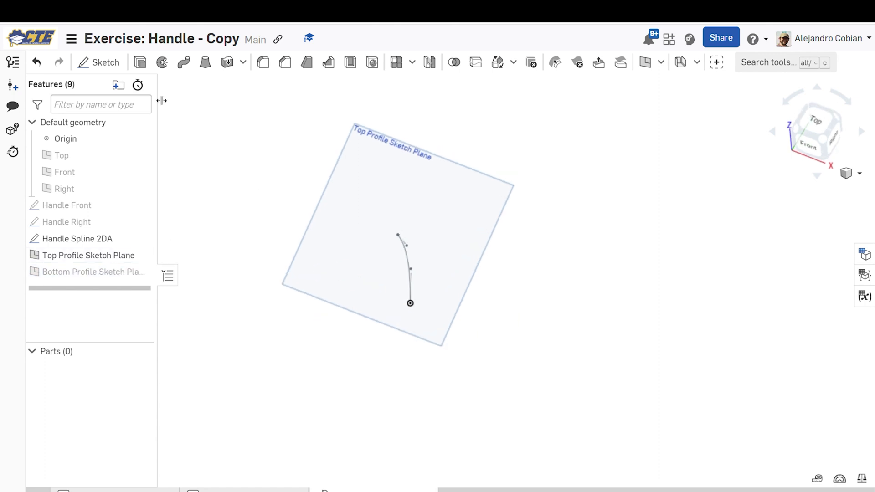
# In a new sketch on the Top Profile Sketch Plane, draw a vertical ellipse centred on the spline's top endpoint, about 1.61 by 0.83 in
pyautogui.click(371, 153)
pyautogui.scroll(3, 364, 182)
pyautogui.click(99, 62)
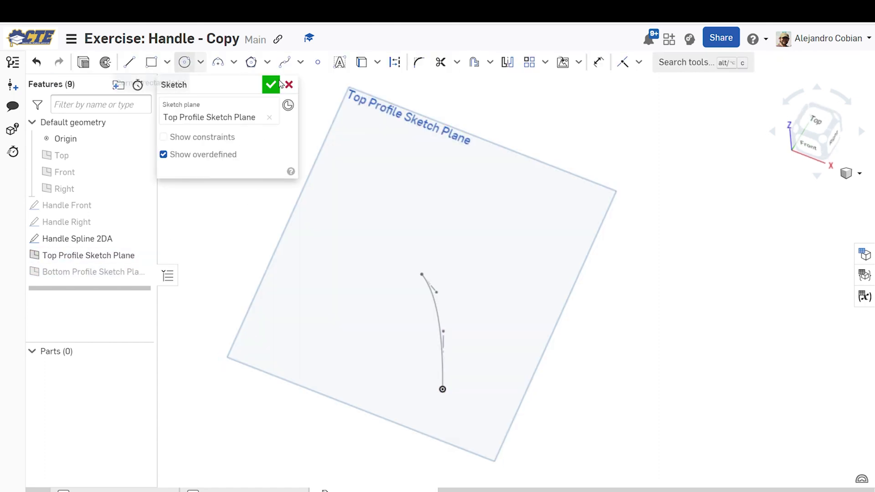
pyautogui.click(200, 62)
pyautogui.click(220, 128)
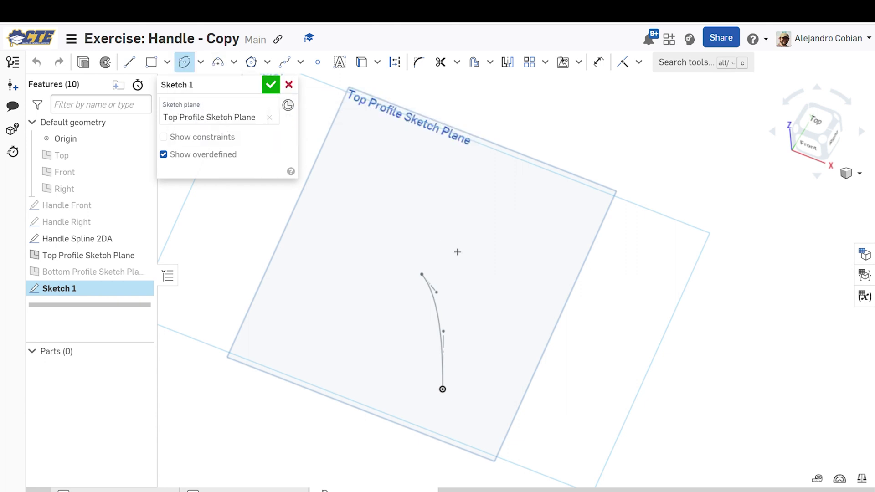
pyautogui.moveTo(458, 250)
pyautogui.mouseDown(button='right')
pyautogui.moveTo(507, 239)
pyautogui.moveTo(522, 270)
pyautogui.moveTo(506, 279)
pyautogui.mouseUp(button='right')
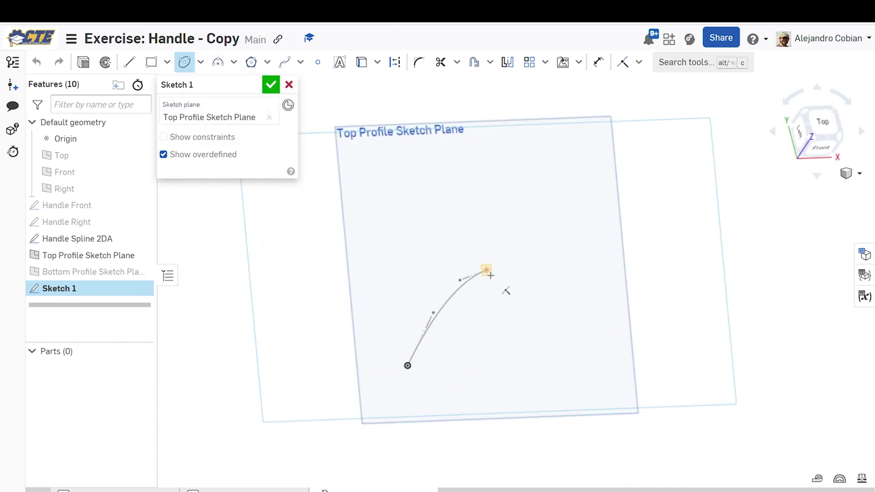
pyautogui.click(487, 271)
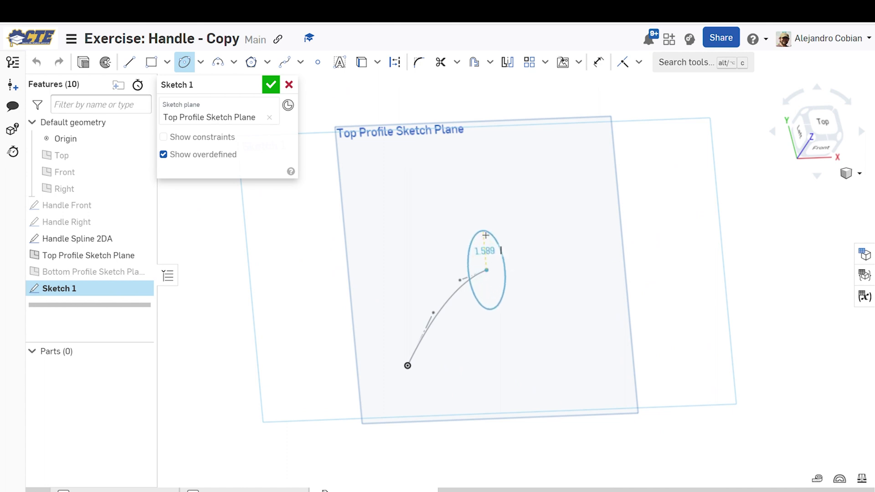
pyautogui.scroll(5, 486, 235)
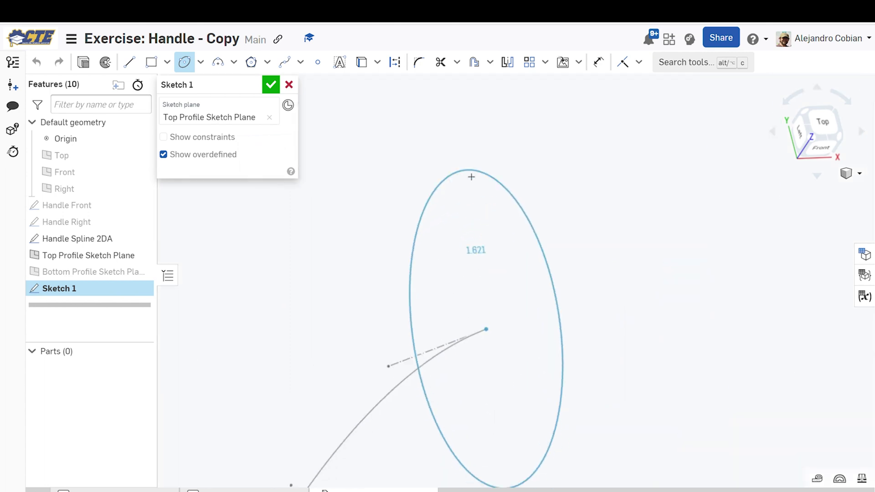
pyautogui.click(444, 111)
pyautogui.click(405, 143)
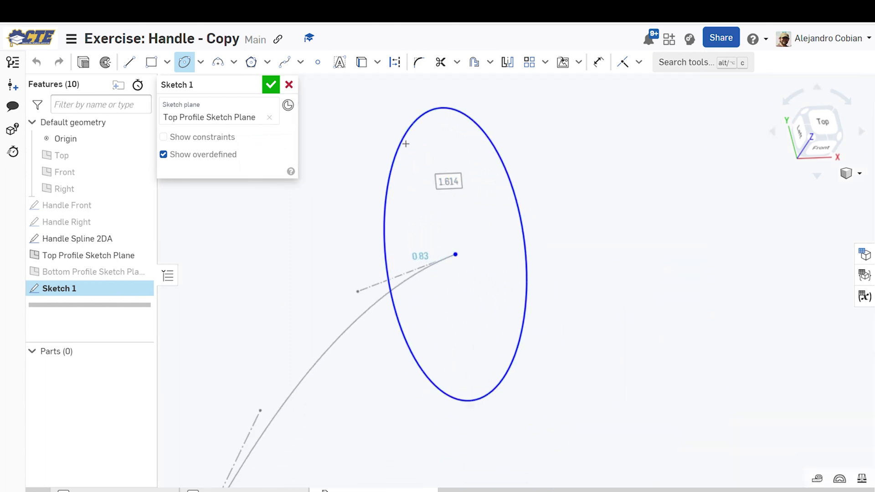
# Dimension the ellipse's width on the Top Profile Sketch Plane as 0.875 in
pyautogui.press('n')
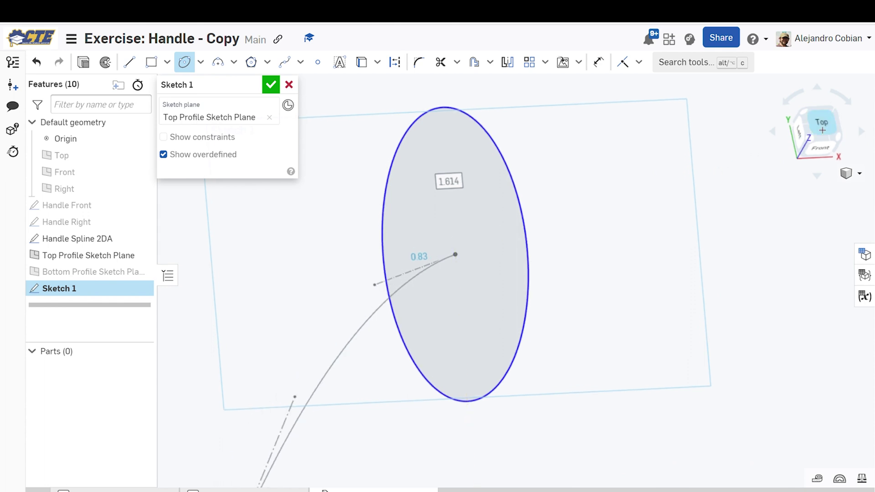
pyautogui.scroll(4, 532, 275)
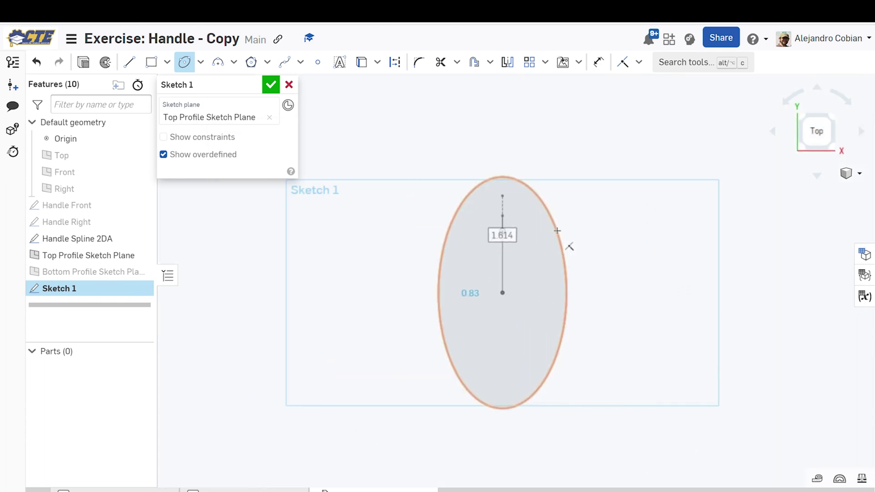
pyautogui.press('d')
pyautogui.click(565, 240)
pyautogui.click(501, 124)
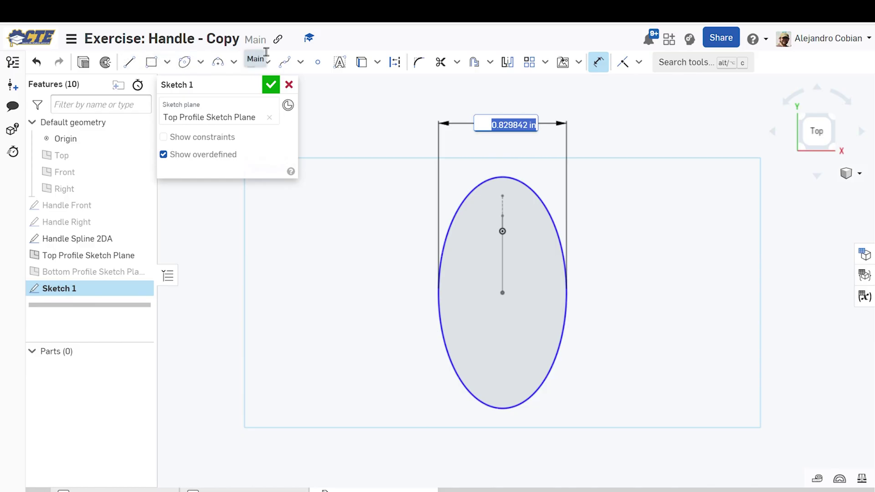
pyautogui.press('BackSpace')
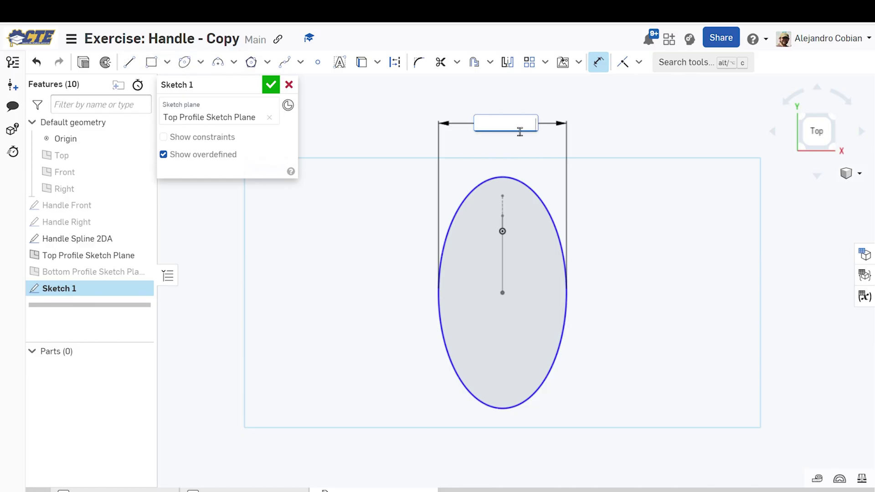
pyautogui.press('Return')
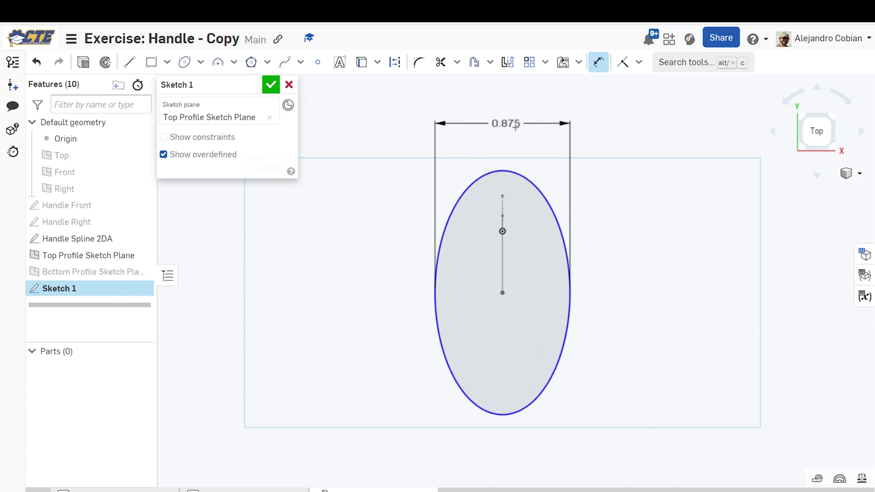
# Dimension the ellipse's height, along its vertical major axis, as 1.625 in
pyautogui.click(499, 172)
pyautogui.click(351, 258)
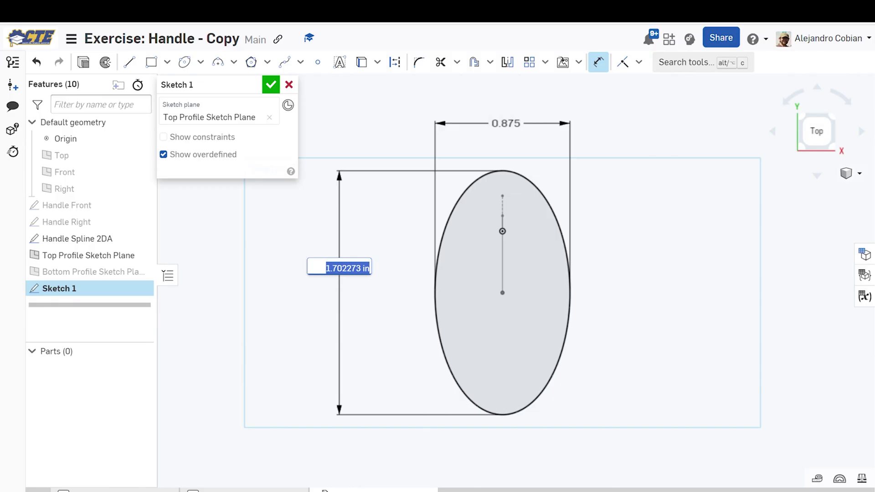
pyautogui.write('1.625')
pyautogui.press('Return')
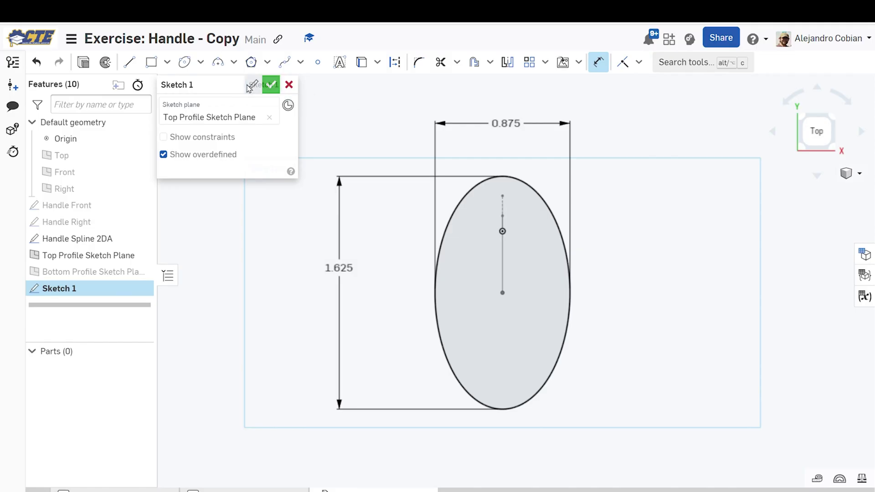
# Rename the ellipse sketch as Top ellipse and accept it
pyautogui.click(250, 86)
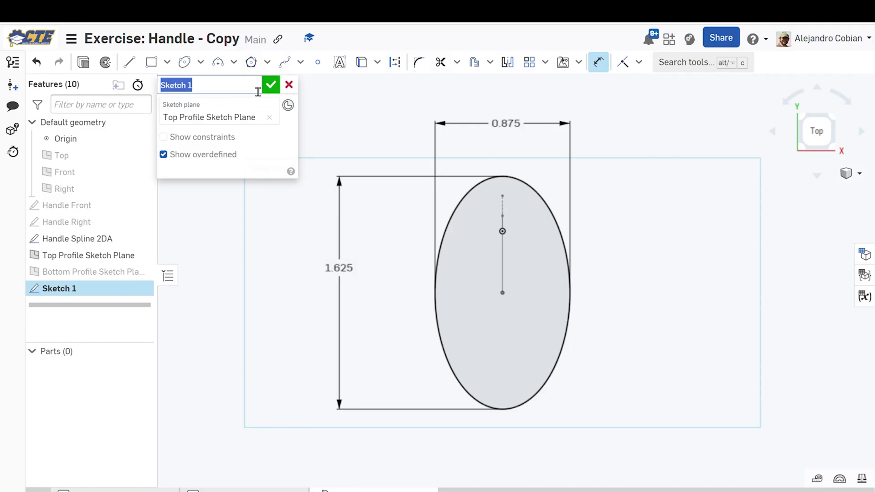
pyautogui.write('Top ellipse')
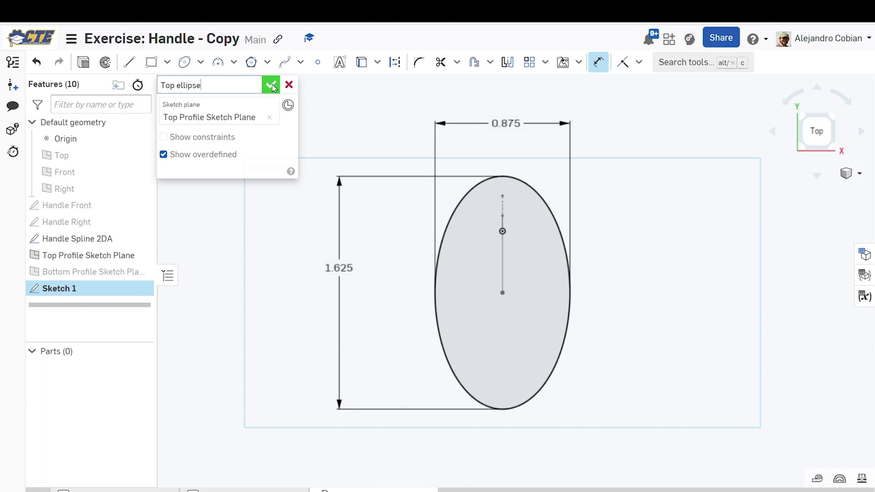
pyautogui.click(270, 85)
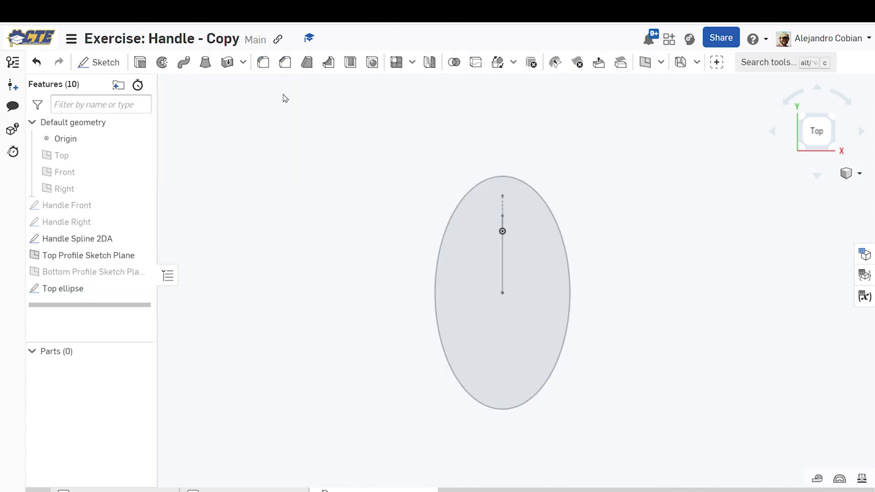
# Hide the Top Profile Sketch Plane and the Top ellipse sketch, and show the Bottom Profile Sketch Plane
pyautogui.moveTo(608, 314); pyautogui.dragTo(512, 217, button='right')
pyautogui.scroll(-3, 511, 217)
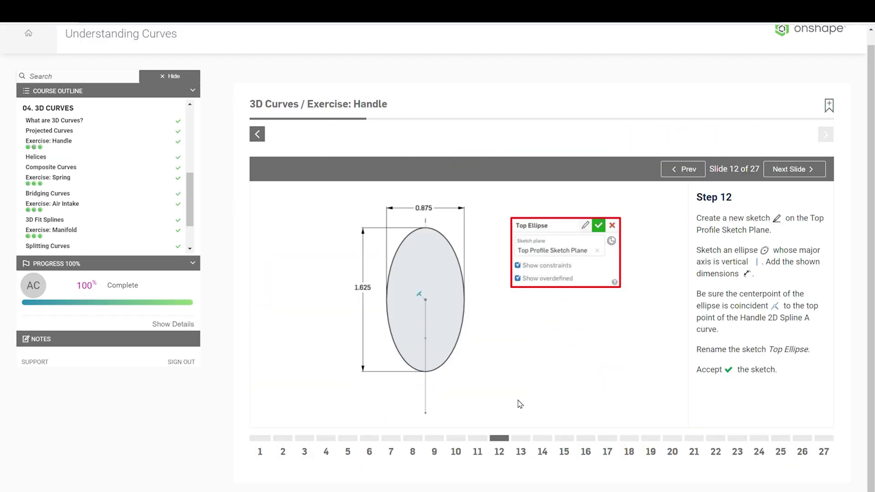
pyautogui.click(523, 445)
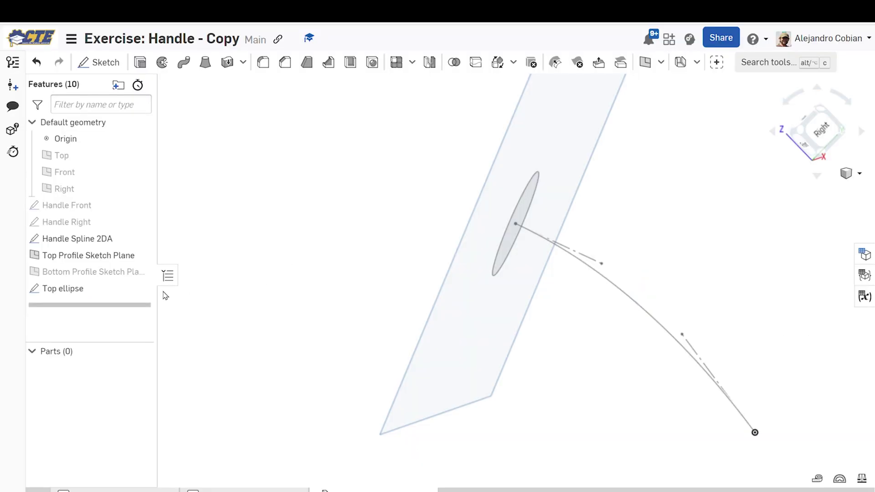
pyautogui.click(141, 257)
pyautogui.click(140, 272)
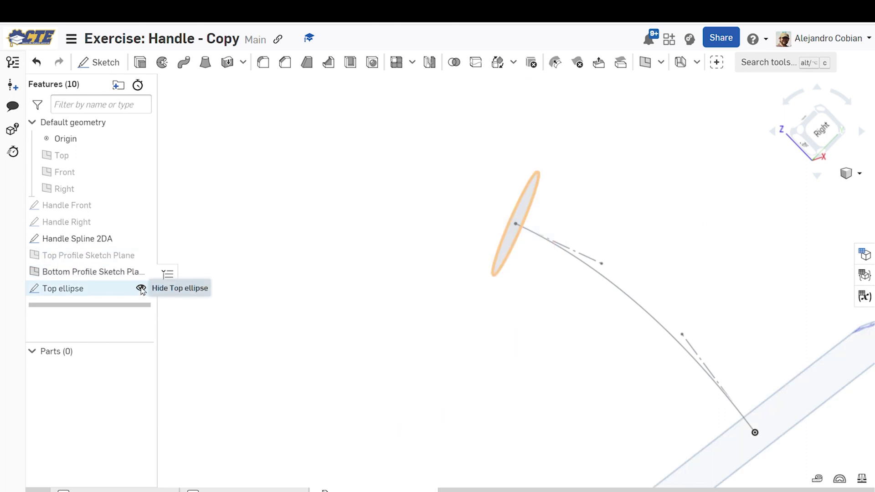
pyautogui.click(141, 290)
# Start a sketch on the Bottom Profile Sketch Plane and draw a vertical ellipse about 0.71 by 1.57 in, centred on the spline's bottom endpoint
pyautogui.moveTo(397, 359); pyautogui.dragTo(449, 358, button='right')
pyautogui.scroll(2, 791, 228)
pyautogui.moveTo(791, 229); pyautogui.dragTo(545, 141, button='middle')
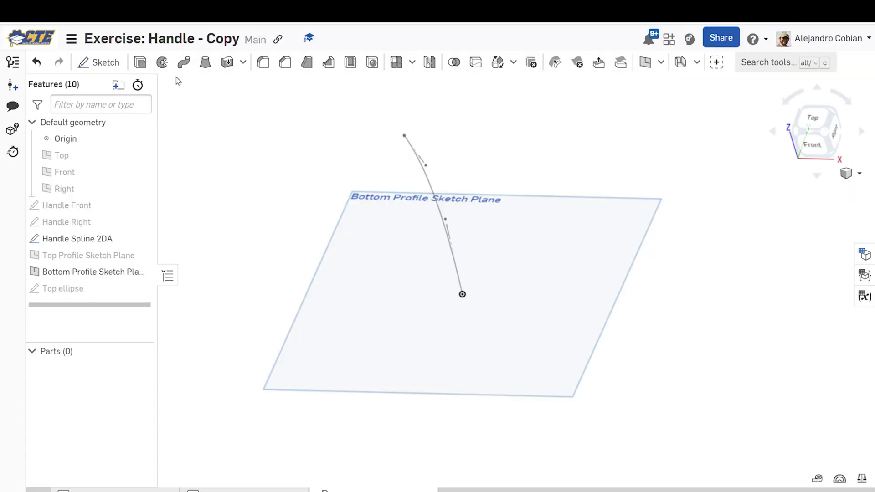
pyautogui.click(355, 263)
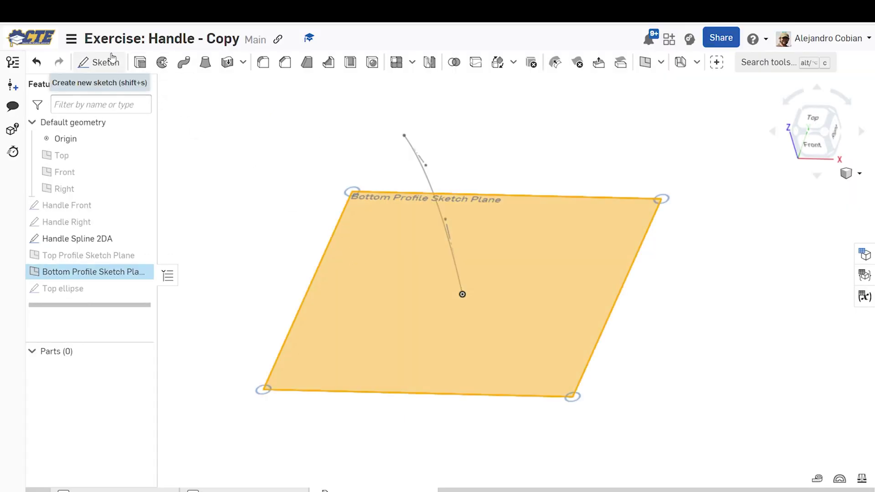
pyautogui.click(98, 62)
pyautogui.click(184, 62)
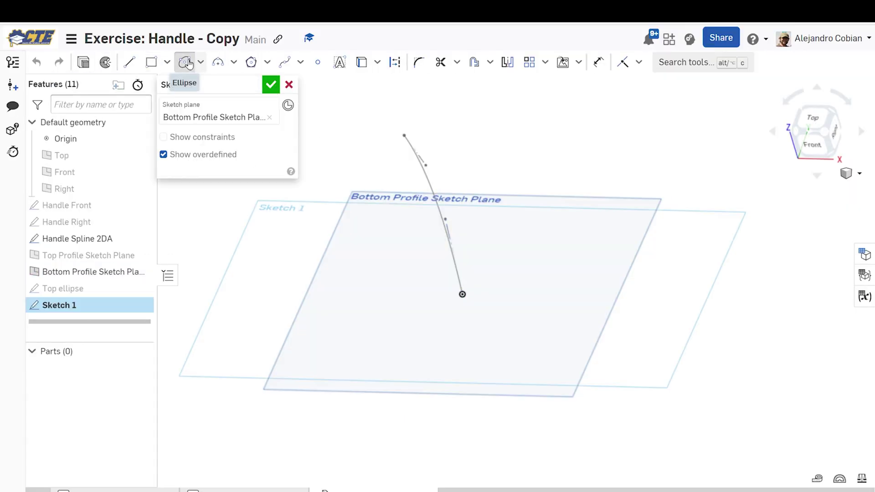
pyautogui.scroll(5, 472, 300)
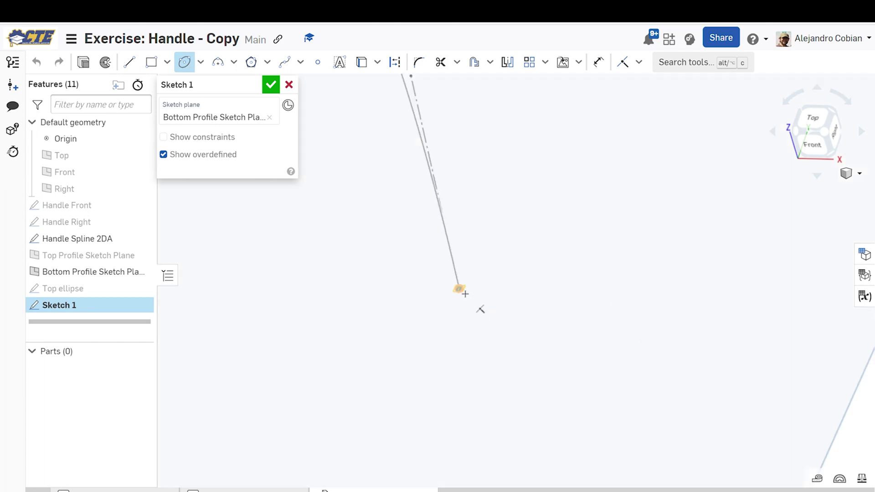
pyautogui.click(465, 293)
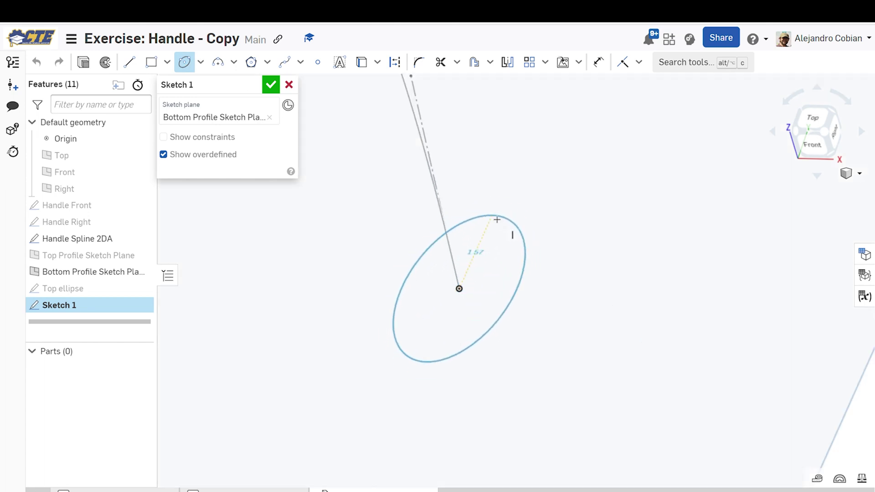
pyautogui.click(496, 220)
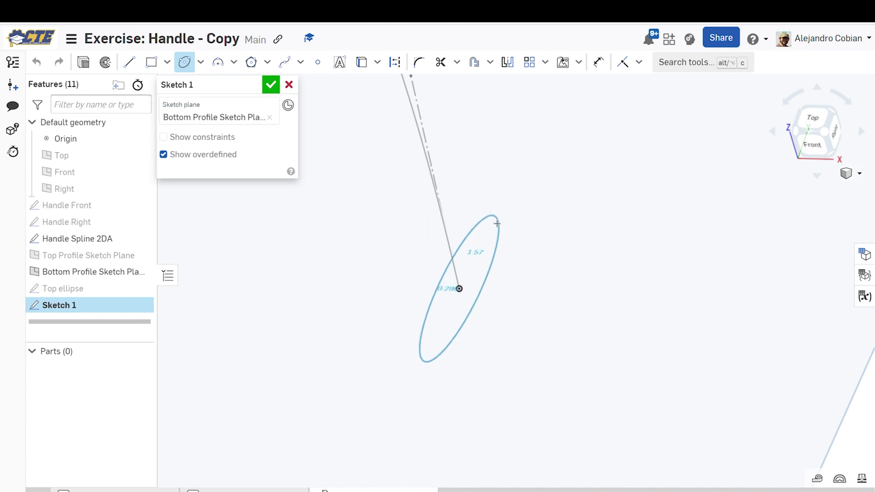
pyautogui.click(519, 234)
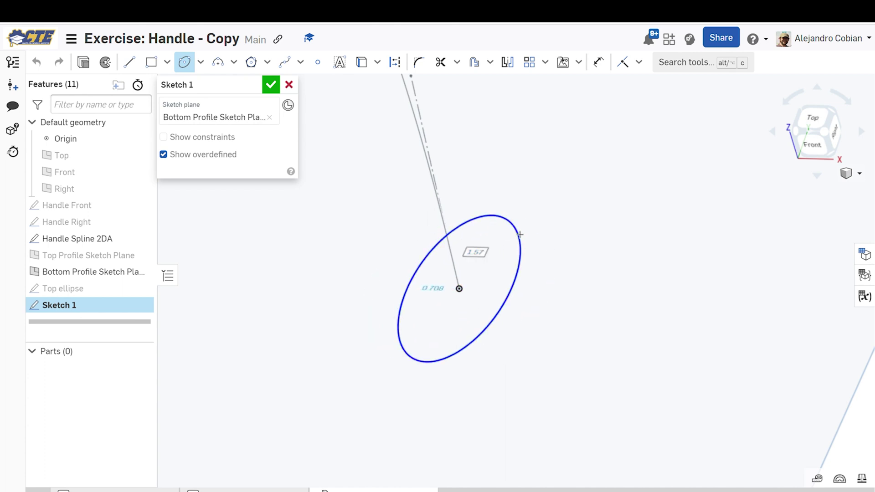
# Dimension the width of the ellipse on the Bottom Profile Sketch Plane as 0.875 in
pyautogui.moveTo(559, 276); pyautogui.dragTo(609, 285, button='middle')
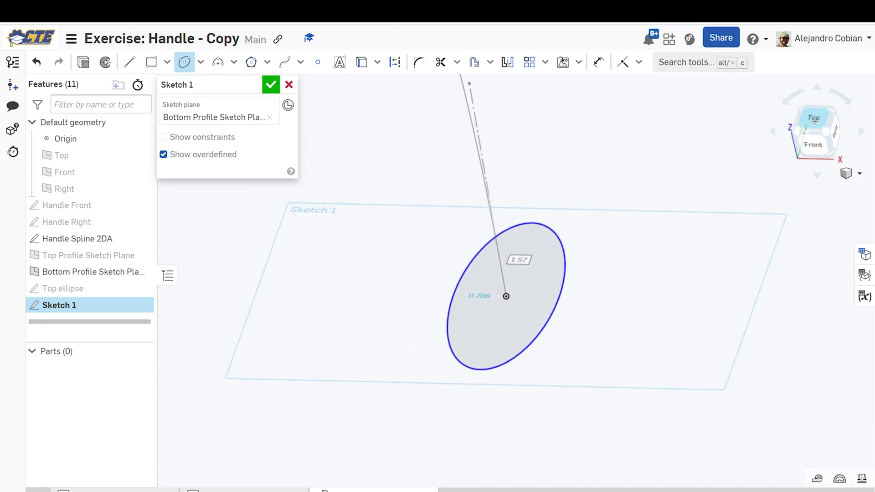
pyautogui.press('n')
pyautogui.press('d')
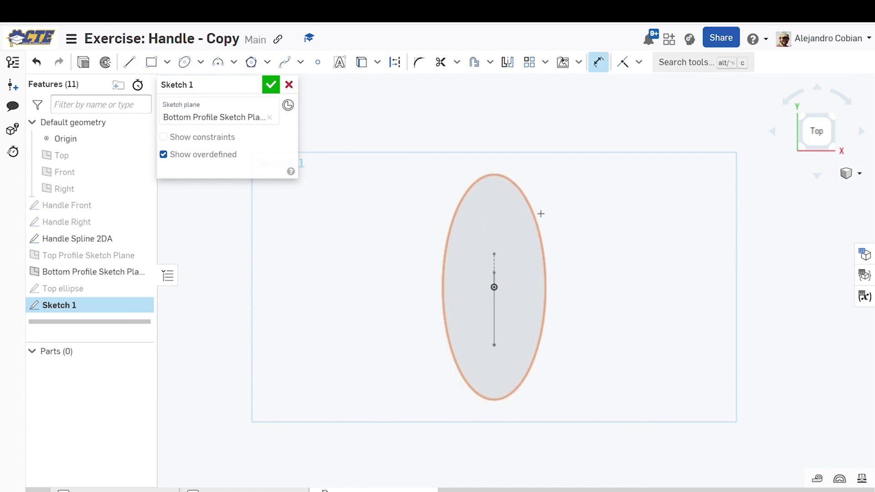
pyautogui.click(542, 213)
pyautogui.click(493, 145)
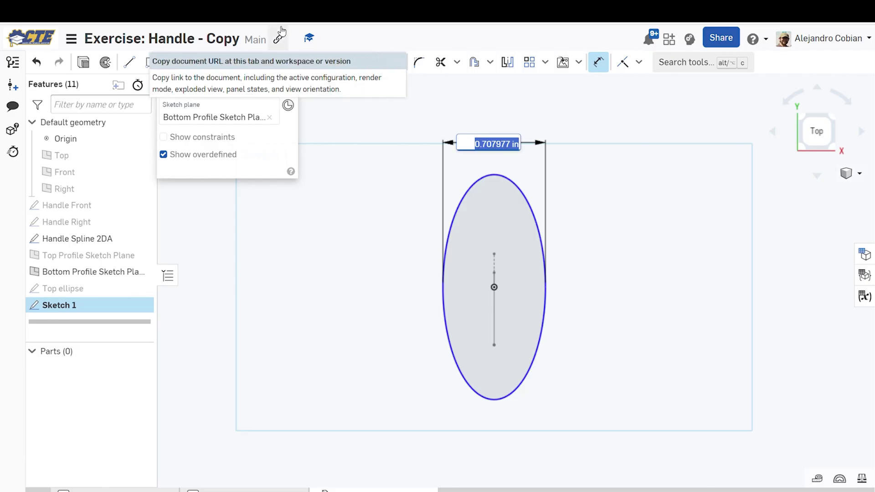
pyautogui.press('BackSpace')
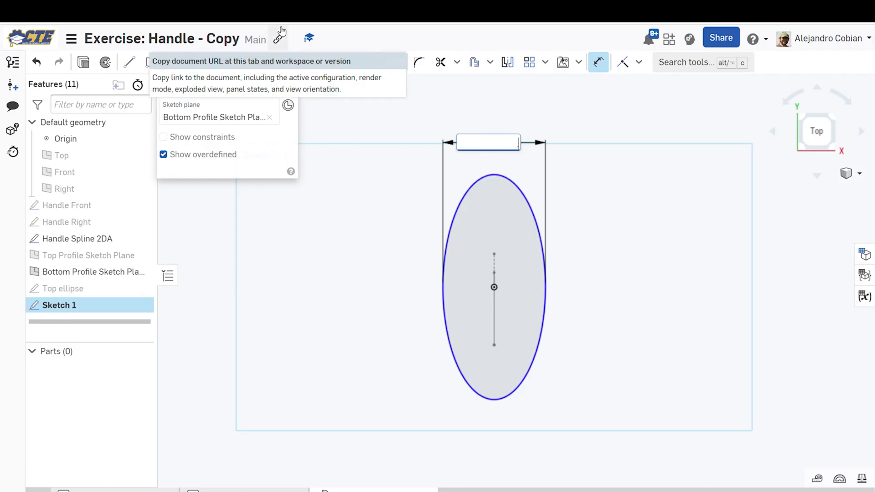
pyautogui.write('.875')
pyautogui.press('Return')
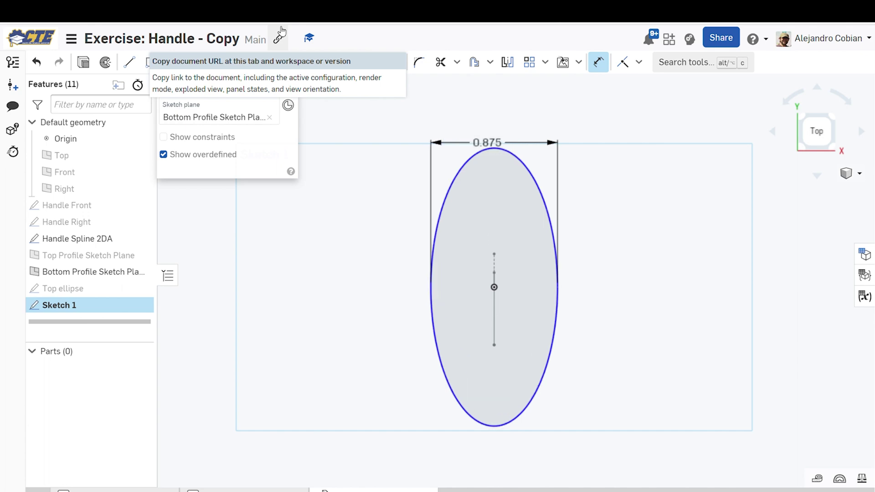
# Dimension the ellipse's height, along its vertical major axis, as 1.125 in
pyautogui.click(544, 198)
pyautogui.click(684, 242)
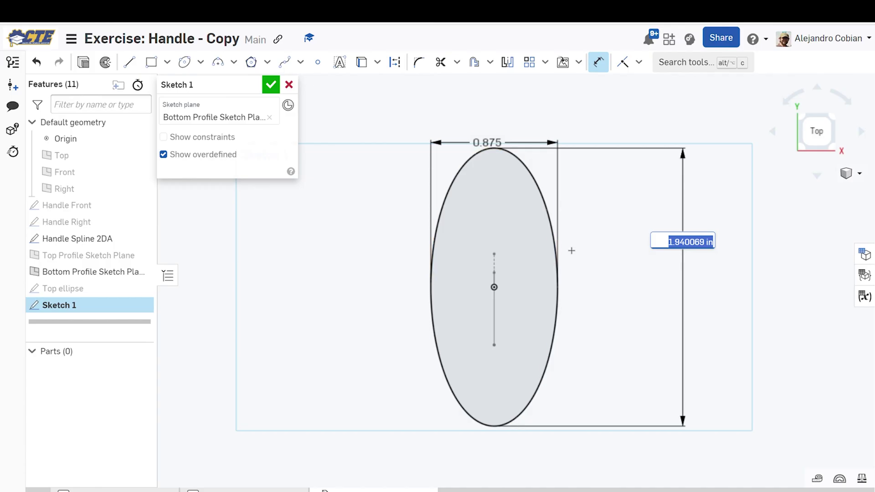
pyautogui.write('1.125')
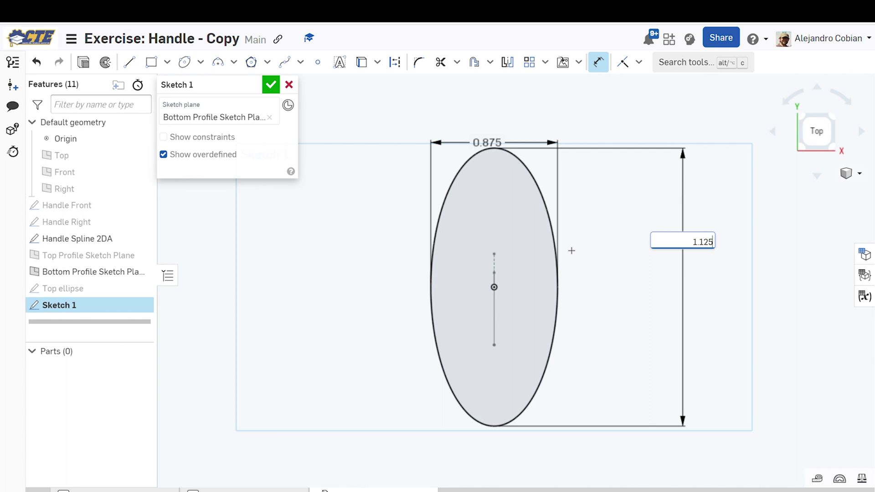
pyautogui.press('Return')
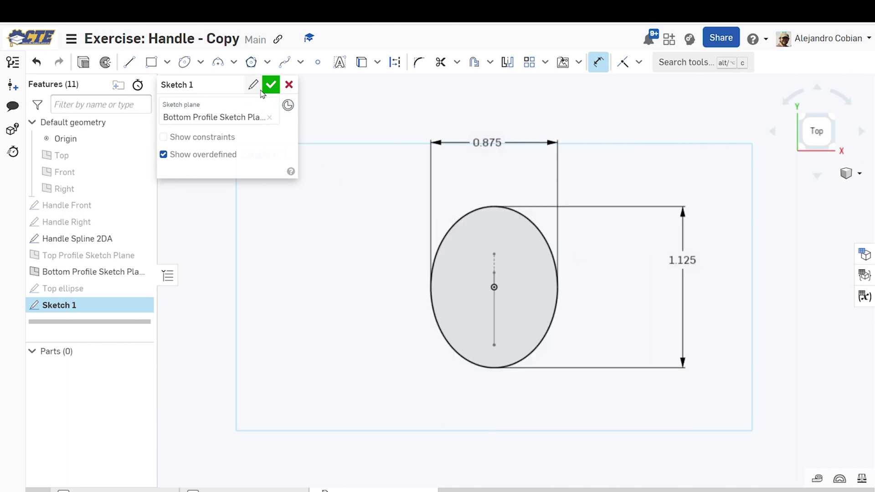
# Rename the ellipse sketch as Bottom Ellipse and accept it
pyautogui.click(252, 86)
pyautogui.write('Bottom Ellipse')
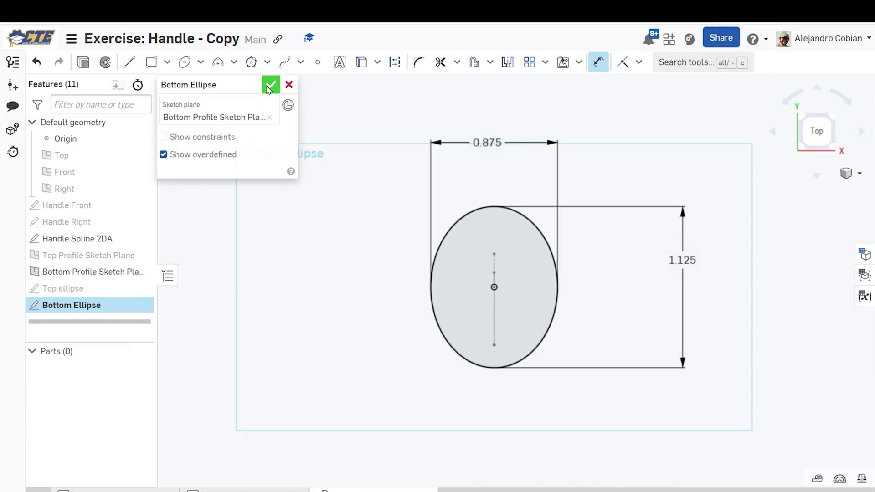
pyautogui.click(270, 85)
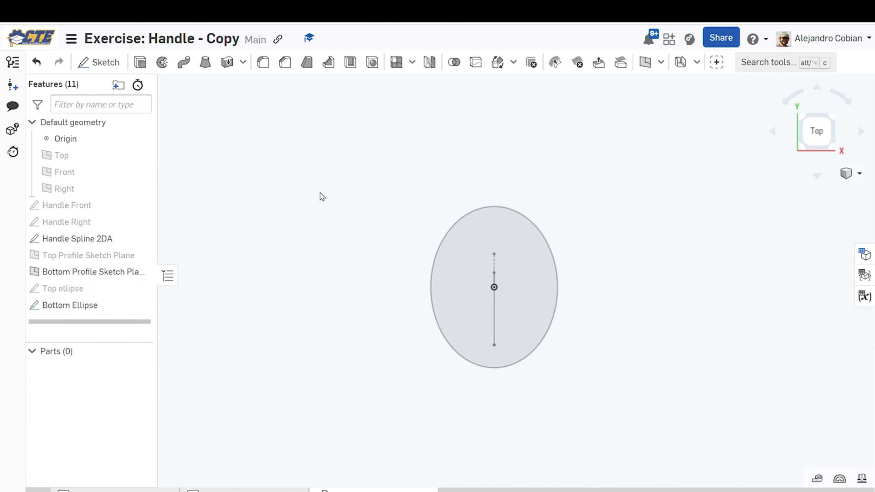
# Show the Top ellipse sketch, and switch to the course page to open slide 14 of the Handle exercise
pyautogui.click(154, 288)
pyautogui.moveTo(231, 260); pyautogui.dragTo(511, 368, button='right')
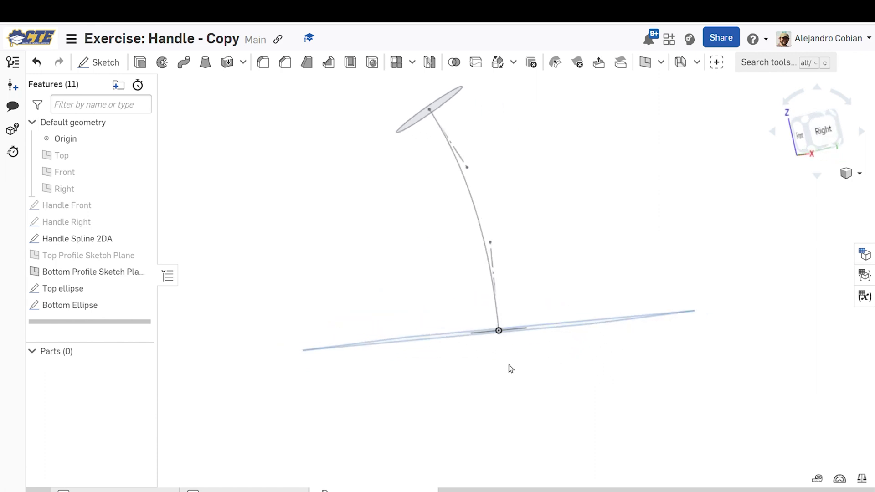
pyautogui.hotkey('ctrl', 'Tab')
pyautogui.click(552, 447)
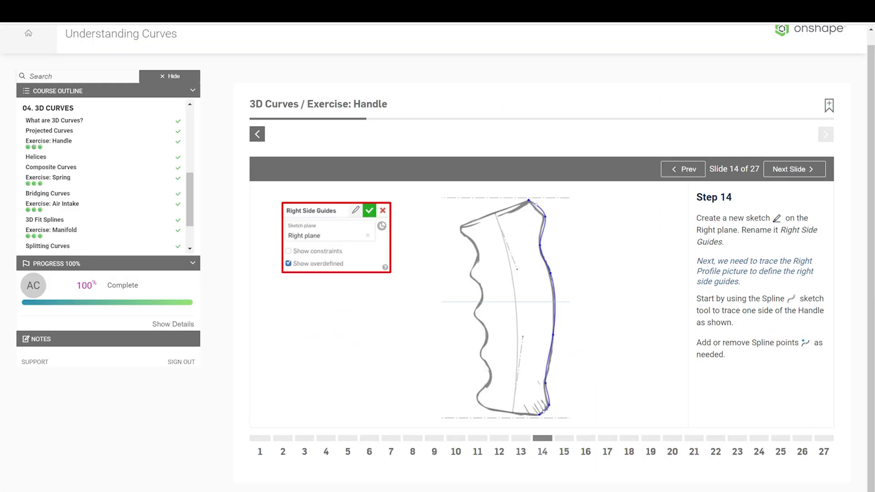
# Switch back to the Onshape document and show the Handle Right sketch picture and the Right plane
pyautogui.hotkey('alt', 'Tab')
pyautogui.click(831, 132)
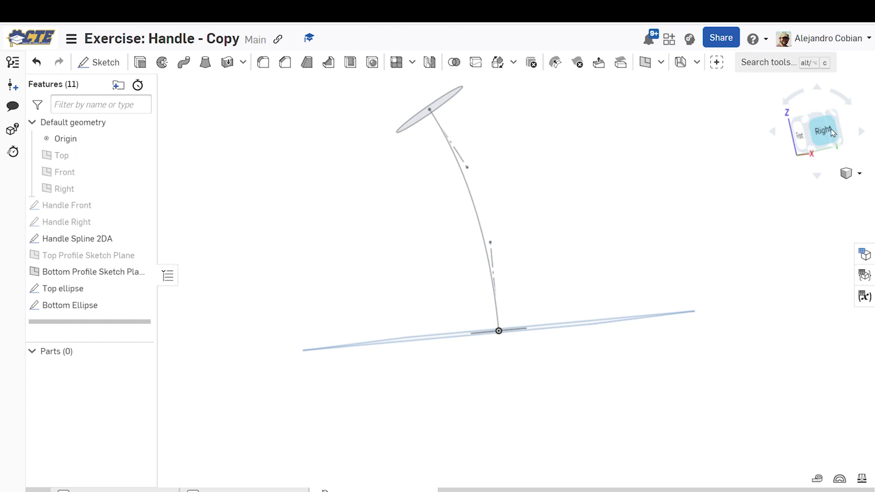
pyautogui.click(139, 222)
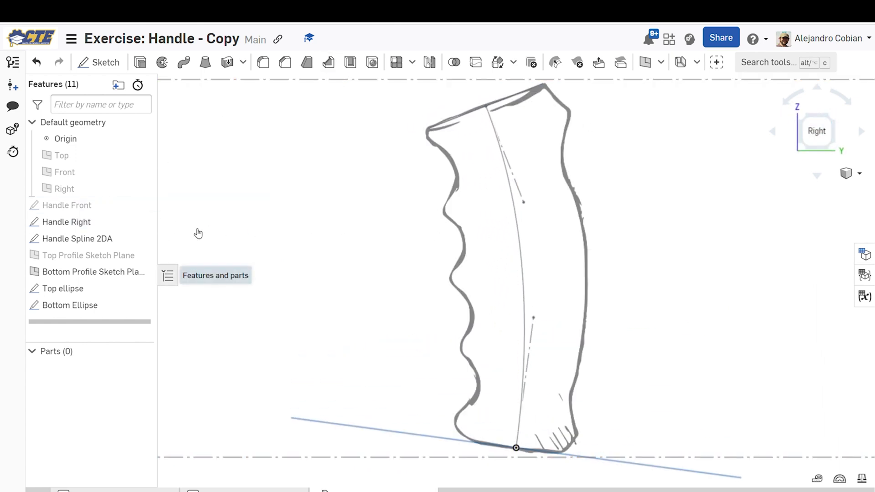
pyautogui.scroll(-3, 302, 201)
pyautogui.moveTo(308, 194); pyautogui.dragTo(307, 246, button='middle')
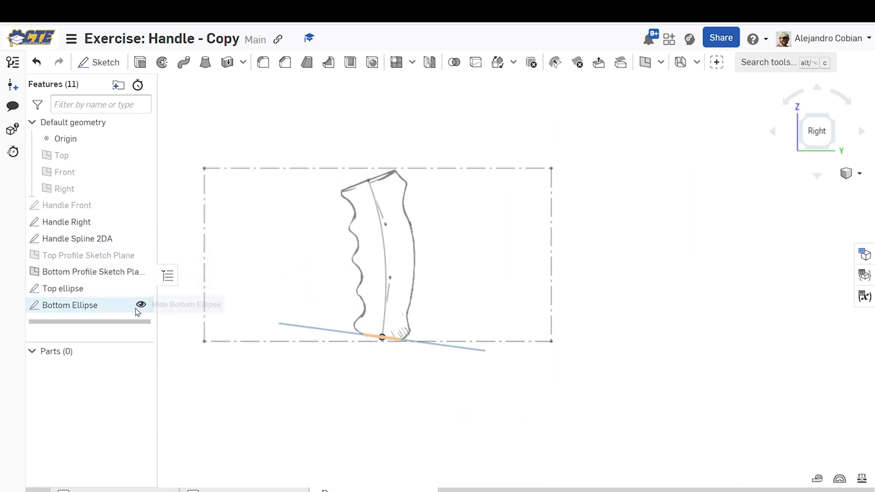
pyautogui.moveTo(244, 264); pyautogui.dragTo(246, 280, button='right')
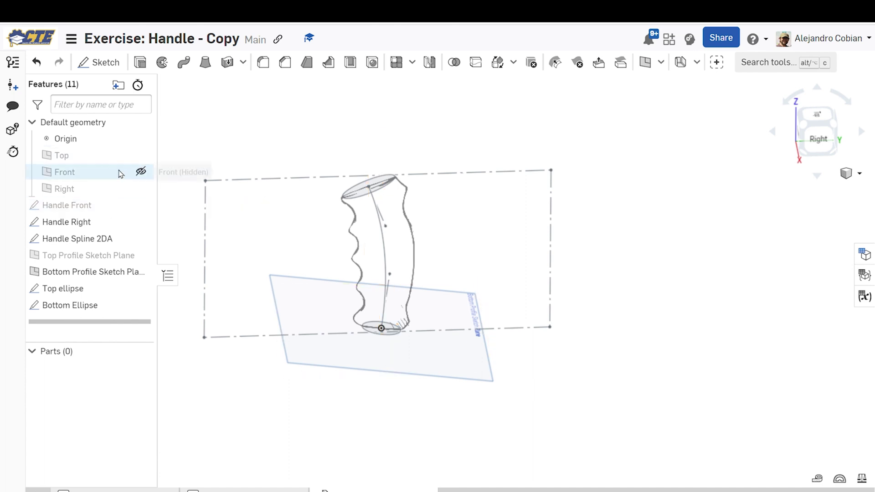
pyautogui.click(141, 189)
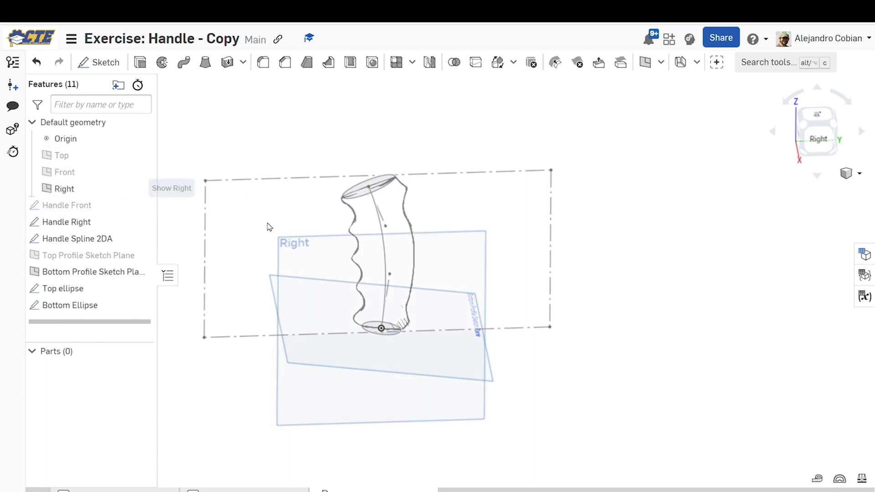
# Start a new sketch on the Right plane and rename it Right Side Guides
pyautogui.click(802, 133)
pyautogui.click(834, 120)
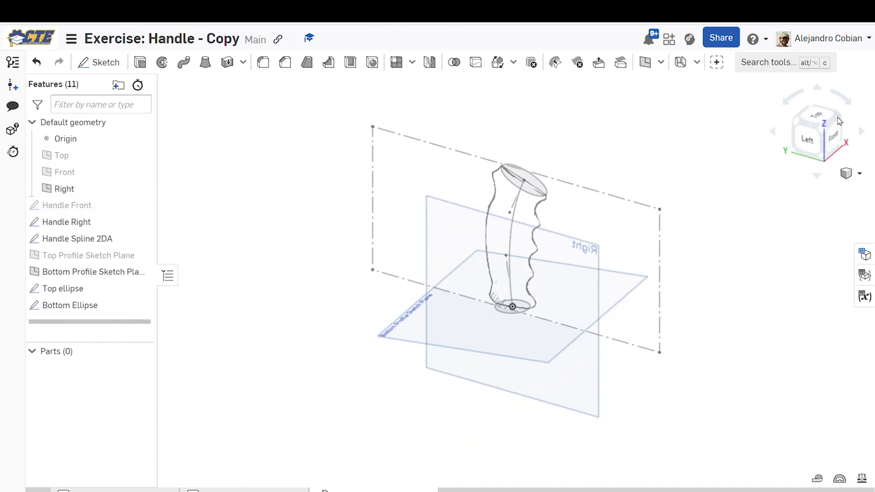
pyautogui.click(839, 120)
pyautogui.click(839, 137)
pyautogui.moveTo(580, 169)
pyautogui.mouseDown(button='middle')
pyautogui.moveTo(560, 217)
pyautogui.moveTo(455, 236)
pyautogui.mouseUp(button='middle')
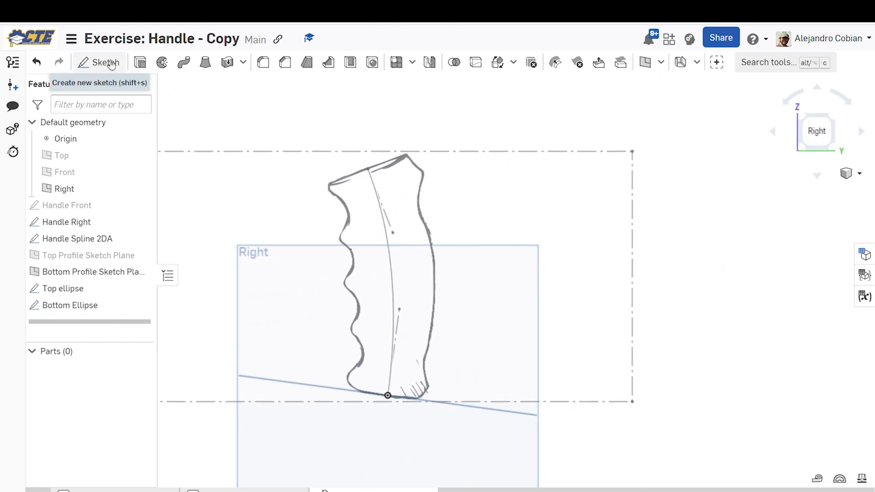
pyautogui.click(97, 62)
pyautogui.click(286, 272)
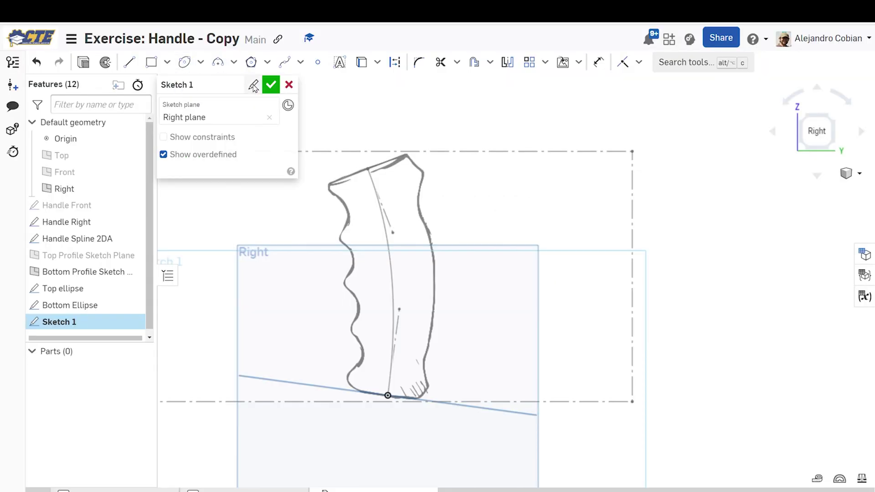
pyautogui.click(260, 91)
pyautogui.write('Right Side Guide')
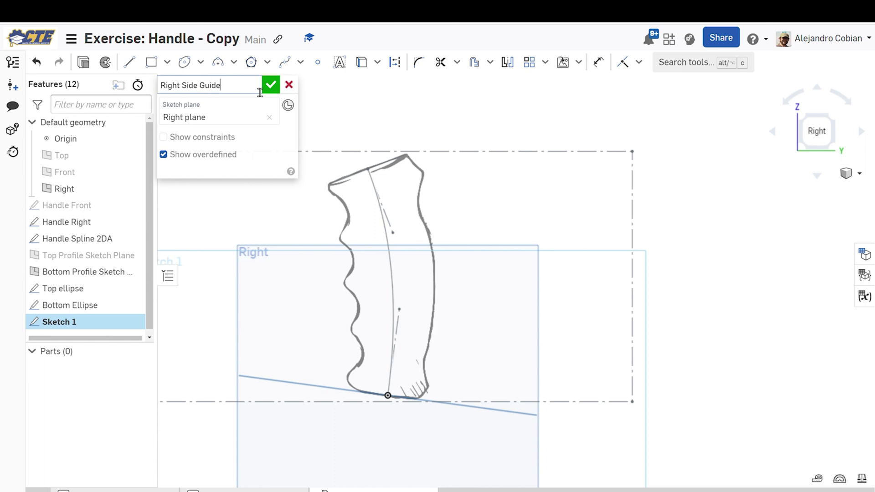
pyautogui.press('Return')
# Trace the smooth back edge of the handle picture, opposite the finger grooves, with a spline from its top corner to its bottom corner
pyautogui.moveTo(391, 289); pyautogui.dragTo(508, 229, button='middle')
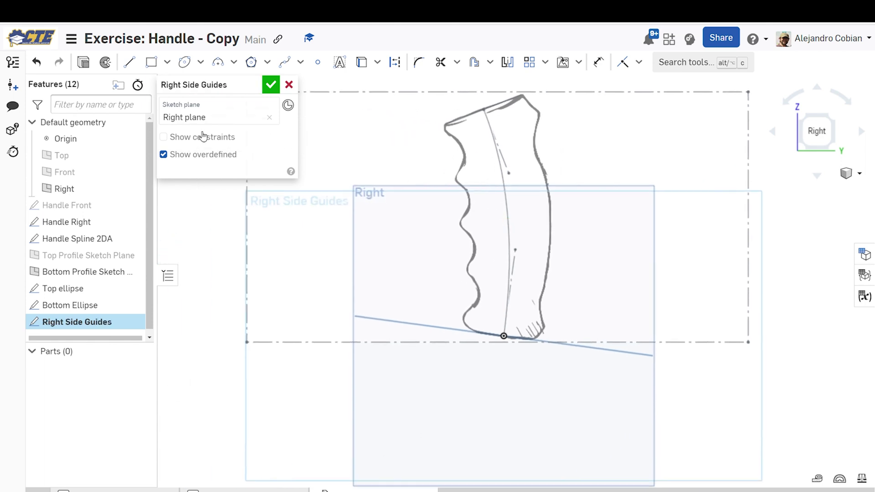
pyautogui.click(285, 62)
pyautogui.scroll(5, 518, 117)
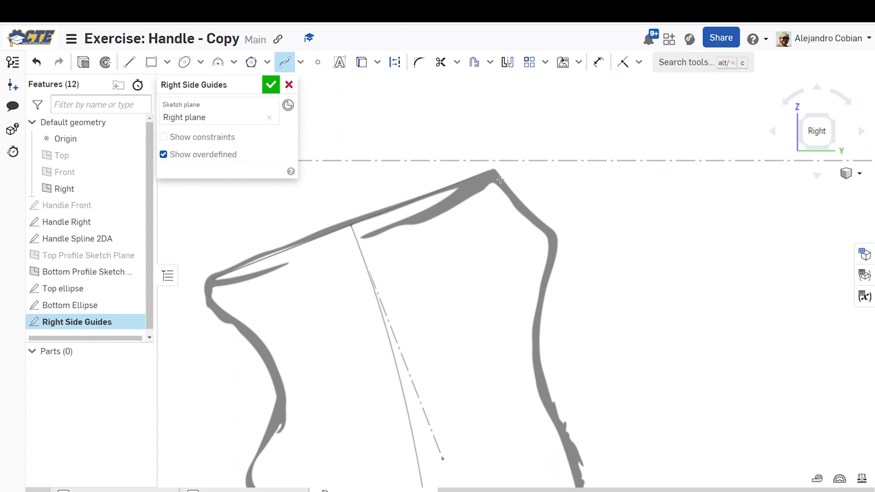
pyautogui.click(556, 235)
pyautogui.click(557, 264)
pyautogui.click(542, 310)
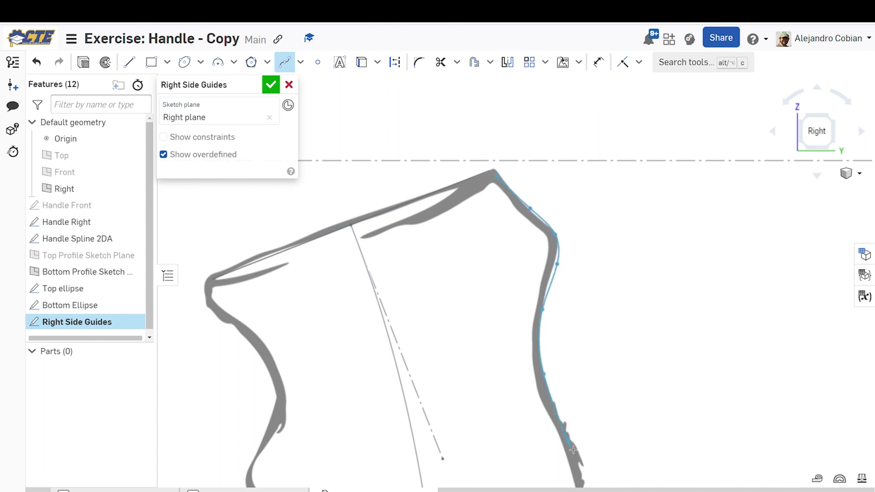
pyautogui.moveTo(559, 419)
pyautogui.mouseDown(button='middle')
pyautogui.moveTo(459, 267)
pyautogui.moveTo(413, 158)
pyautogui.mouseUp(button='middle')
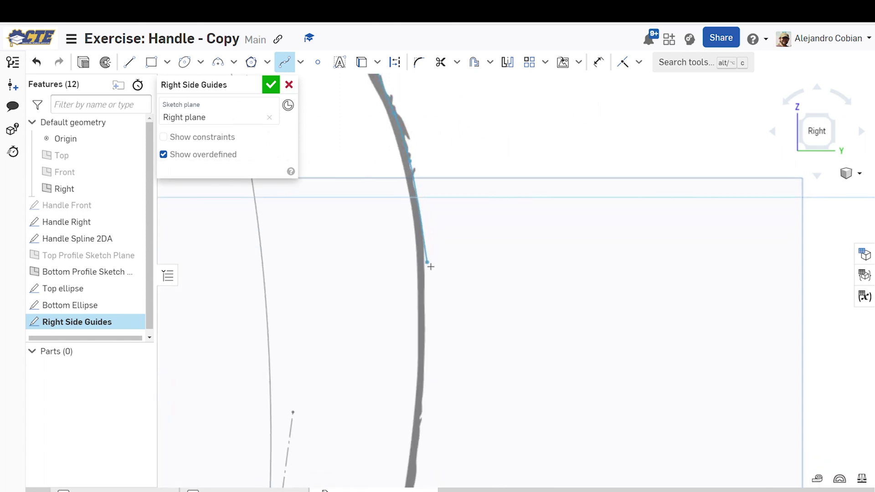
pyautogui.click(427, 263)
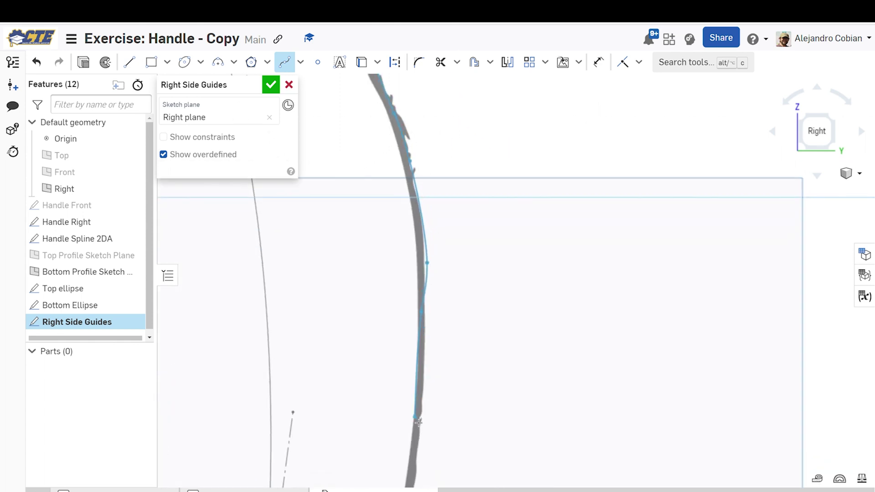
pyautogui.moveTo(419, 423); pyautogui.dragTo(471, 134, button='middle')
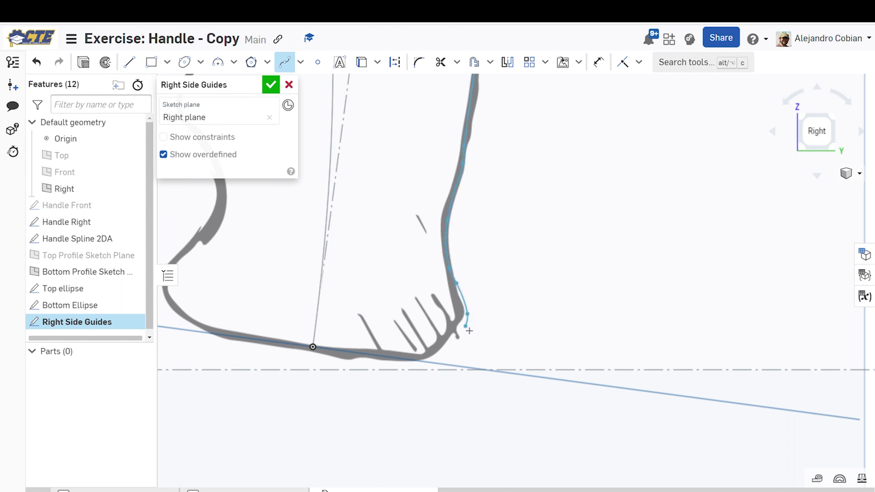
pyautogui.doubleClick(432, 362)
pyautogui.scroll(-3, 361, 213)
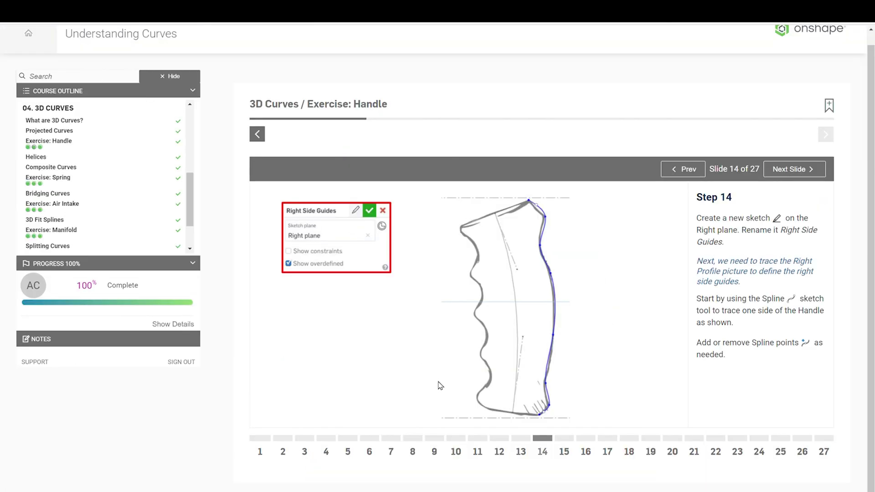
# Open slide 15 of the Handle exercise, then in the Onshape sketch add a Pierce constraint between the spline's bottom endpoint and the bottom ellipse
pyautogui.click(564, 453)
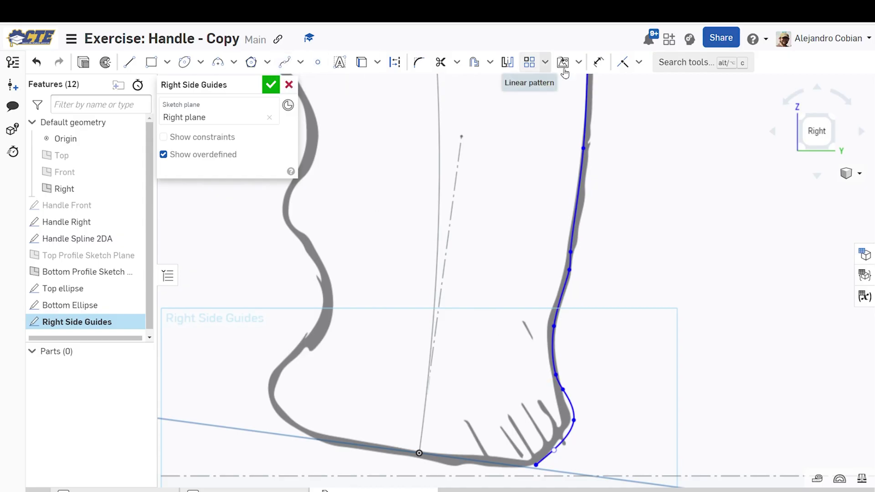
pyautogui.click(639, 62)
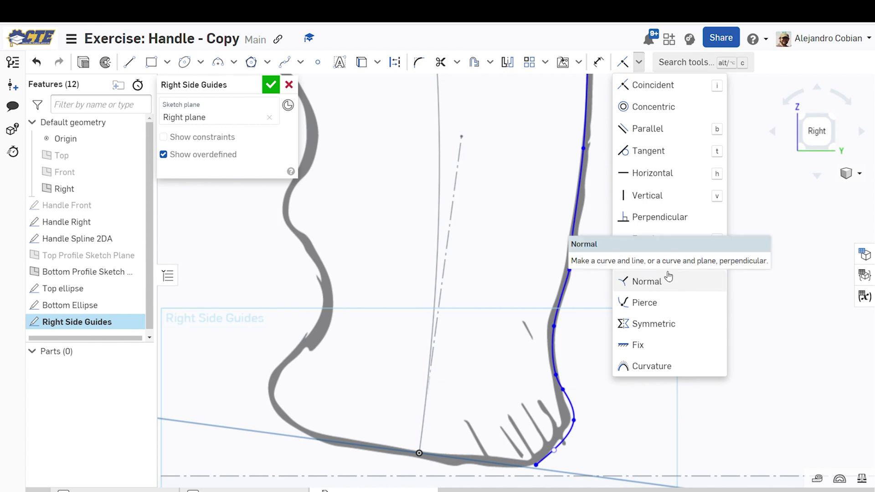
pyautogui.click(650, 304)
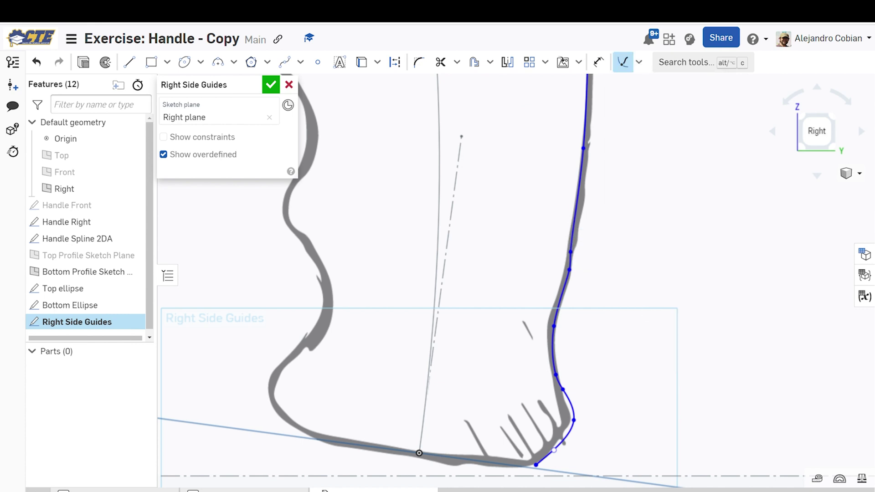
pyautogui.scroll(5, 535, 474)
pyautogui.moveTo(535, 472); pyautogui.dragTo(491, 368, button='middle')
pyautogui.moveTo(439, 335); pyautogui.dragTo(445, 348, button='right')
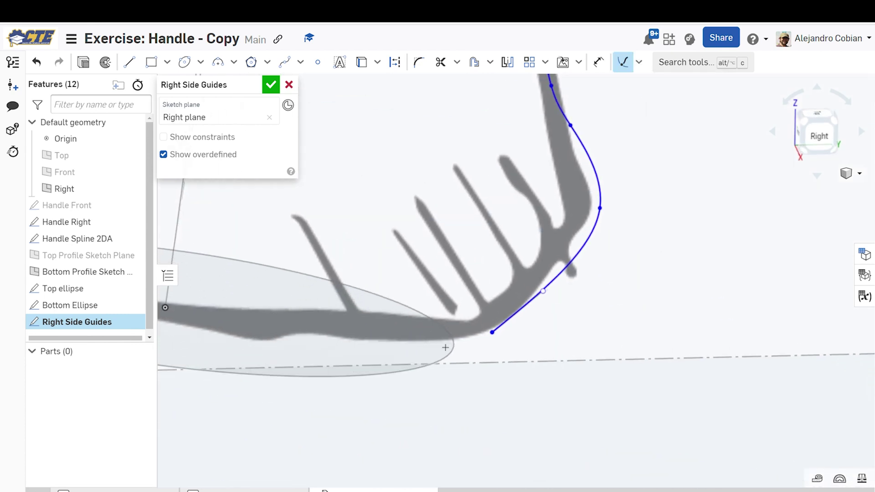
pyautogui.scroll(2, 495, 336)
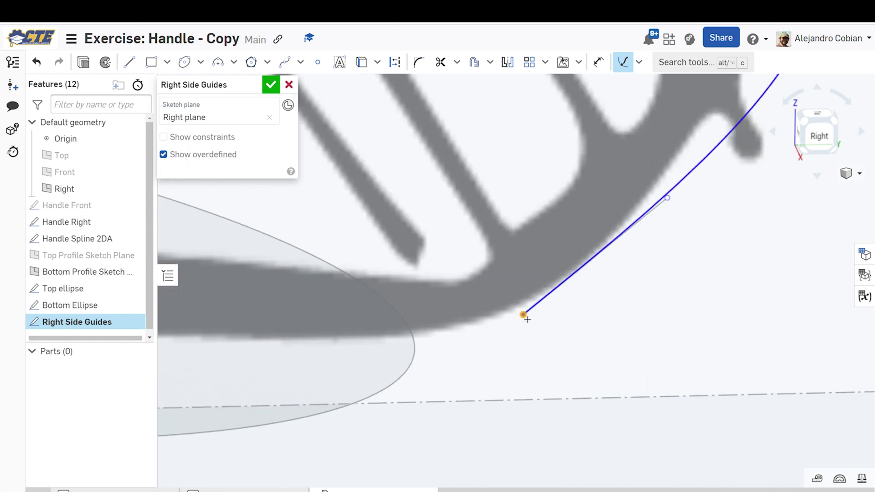
pyautogui.click(524, 315)
pyautogui.click(419, 356)
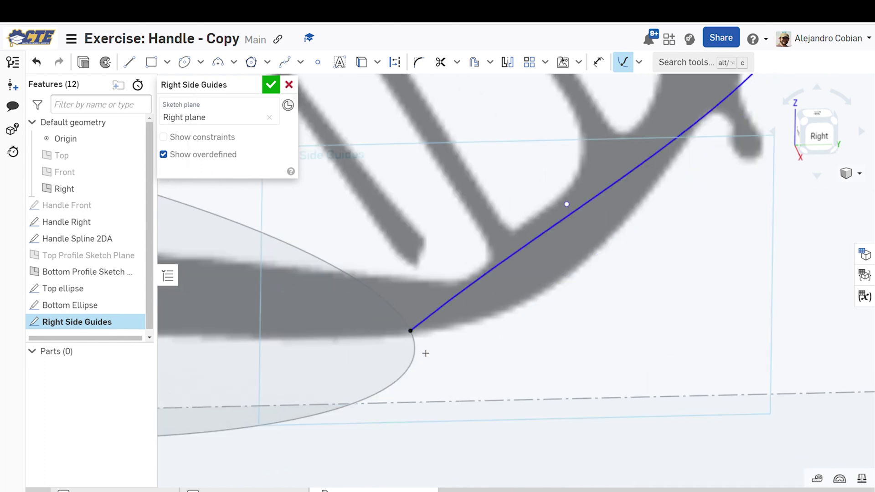
# Show the sketch constraints and add a Pierce constraint between the spline's top endpoint and the top ellipse
pyautogui.scroll(-5, 417, 296)
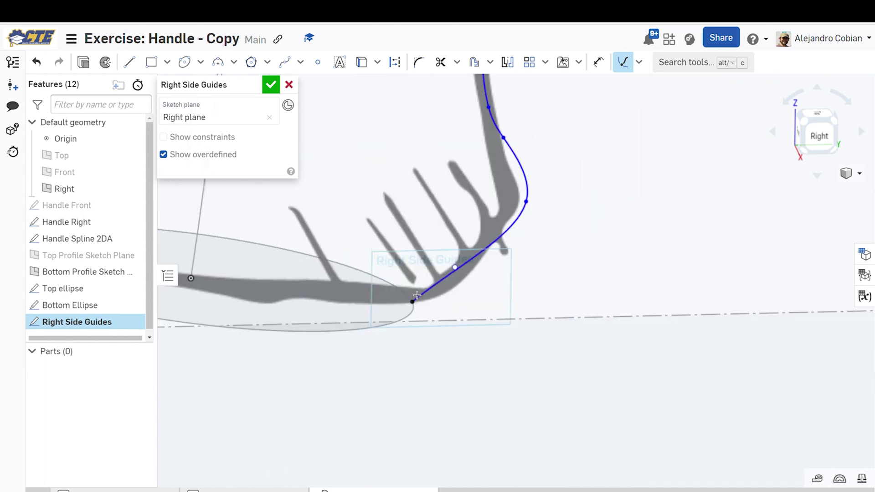
pyautogui.click(228, 138)
pyautogui.scroll(-10, 499, 274)
pyautogui.scroll(5, 510, 334)
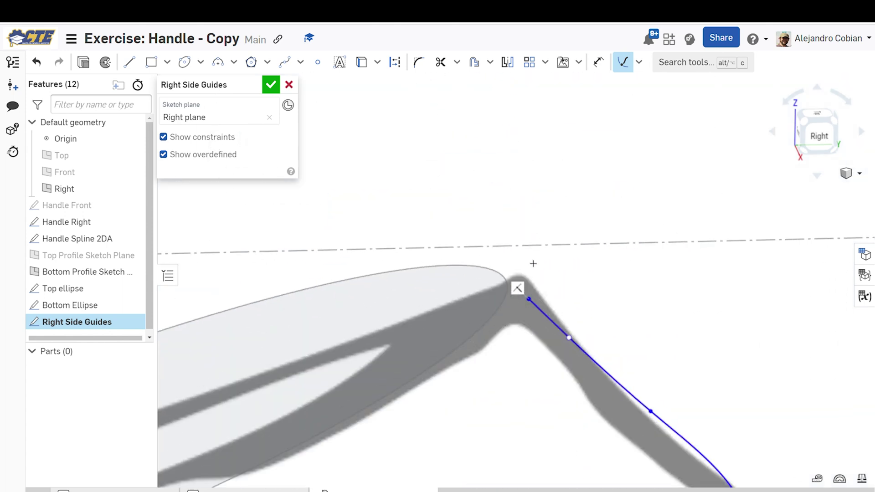
pyautogui.click(529, 313)
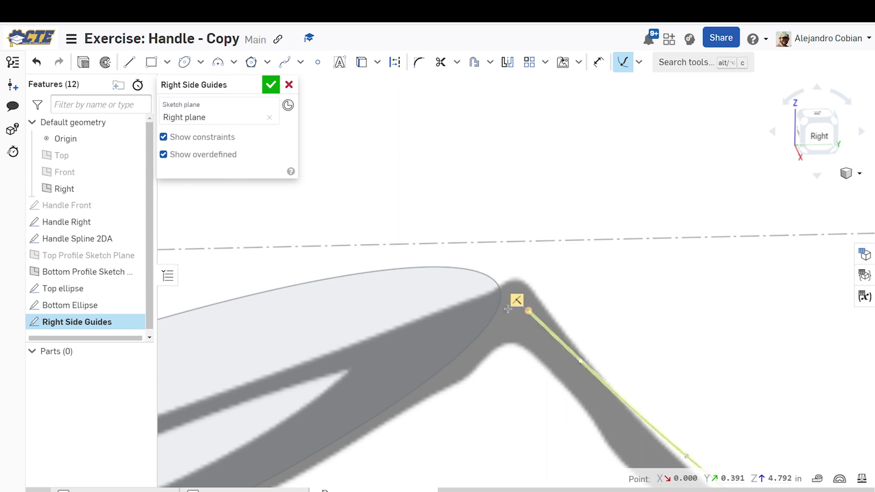
pyautogui.click(504, 308)
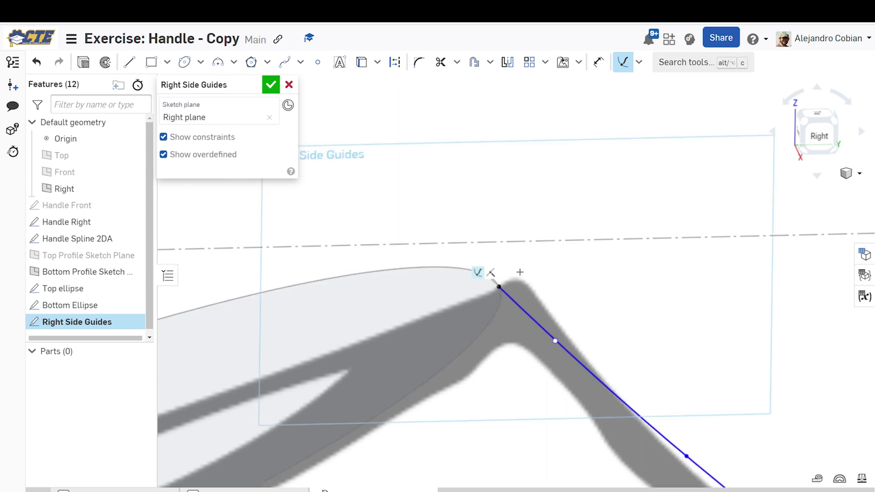
# Switch to the course page to read slide 16 of the Handle exercise, and return to the Onshape document
pyautogui.click(269, 9)
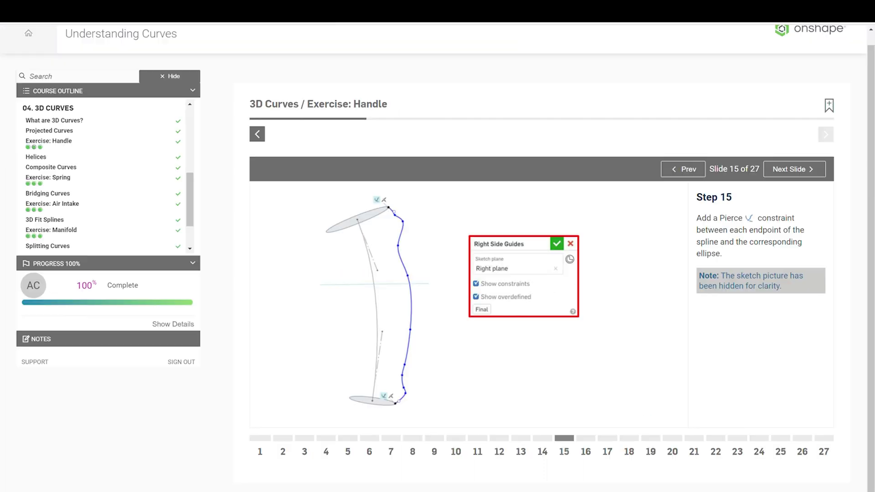
pyautogui.click(586, 439)
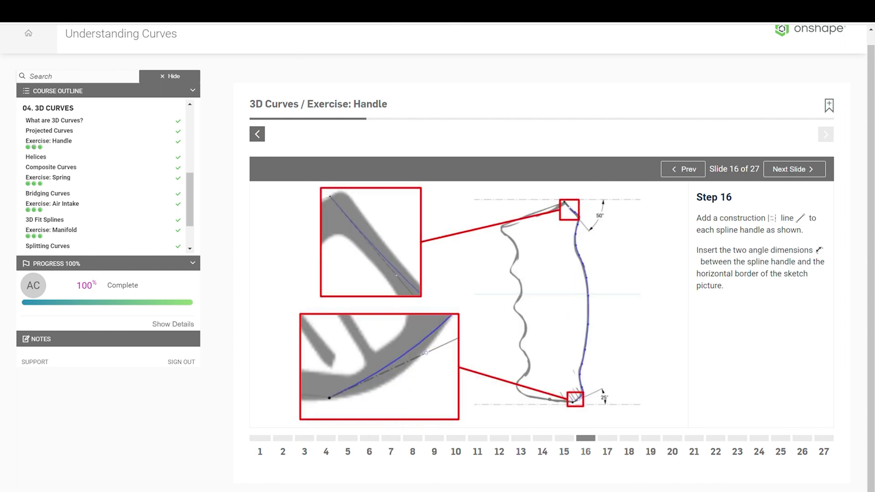
pyautogui.click(155, 8)
# Pull the spline's top end handle outward and draw a construction line from the top endpoint to the handle's tip
pyautogui.scroll(4, 557, 341)
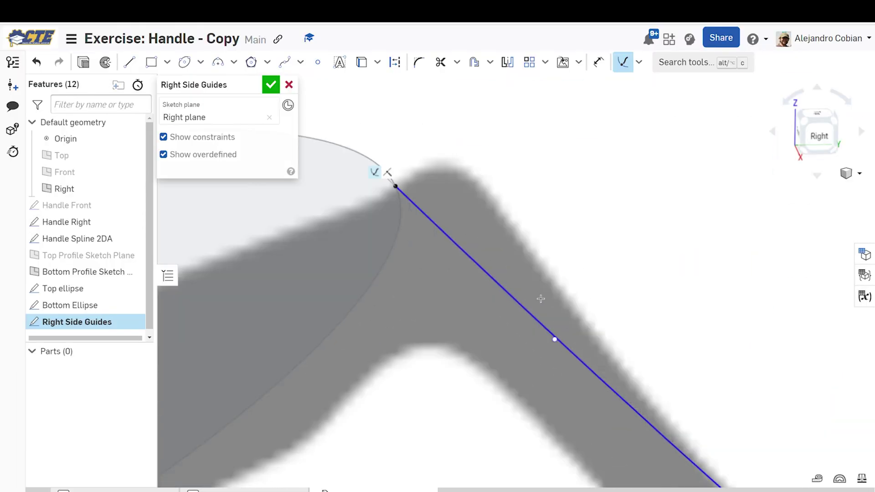
pyautogui.moveTo(576, 332)
pyautogui.mouseDown()
pyautogui.moveTo(606, 303)
pyautogui.moveTo(618, 263)
pyautogui.mouseUp()
pyautogui.press('l')
pyautogui.click(396, 186)
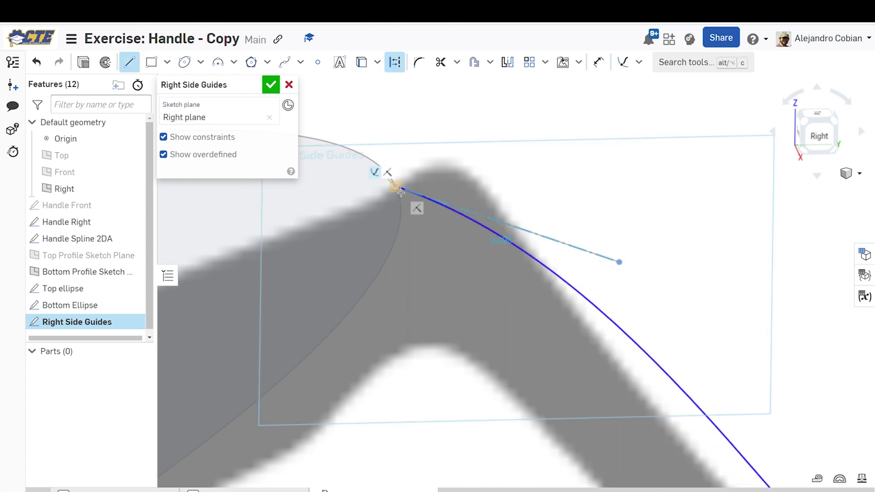
pyautogui.click(619, 262)
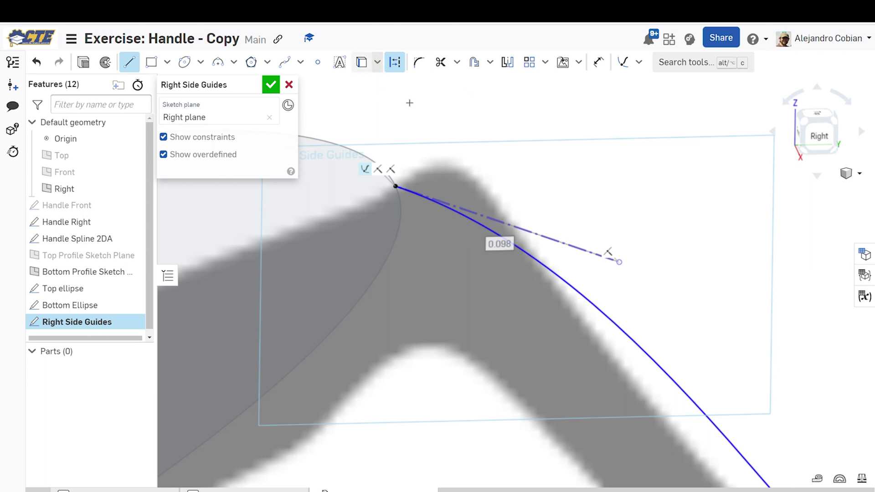
# Dimension the angle between the top construction line and the upper horizontal border of the sketch picture as 50°
pyautogui.scroll(-5, 476, 149)
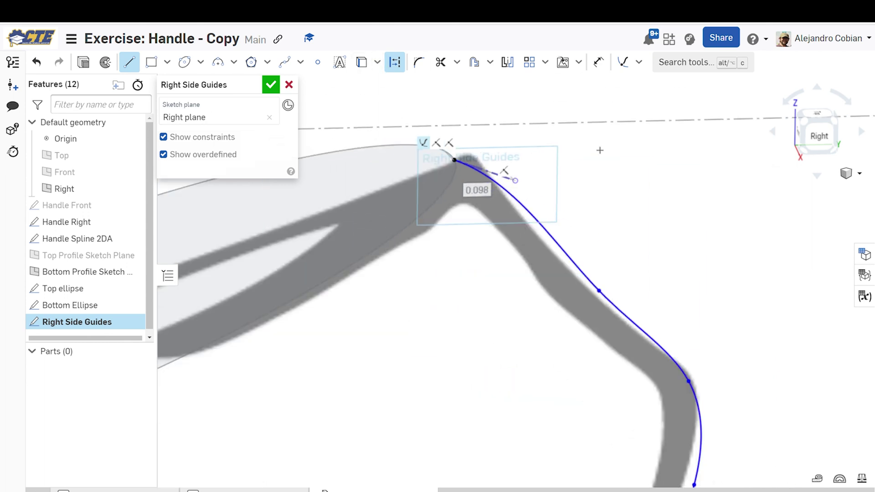
pyautogui.click(819, 137)
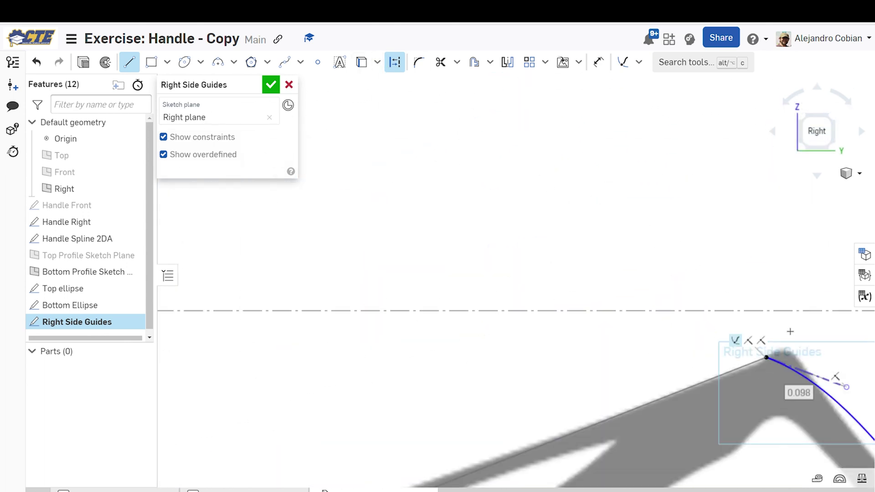
pyautogui.click(596, 63)
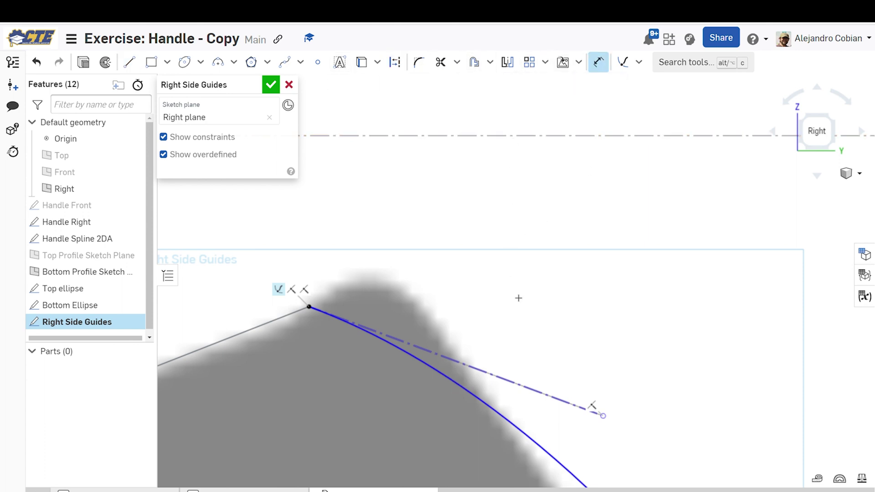
pyautogui.click(518, 382)
pyautogui.click(538, 250)
pyautogui.click(547, 256)
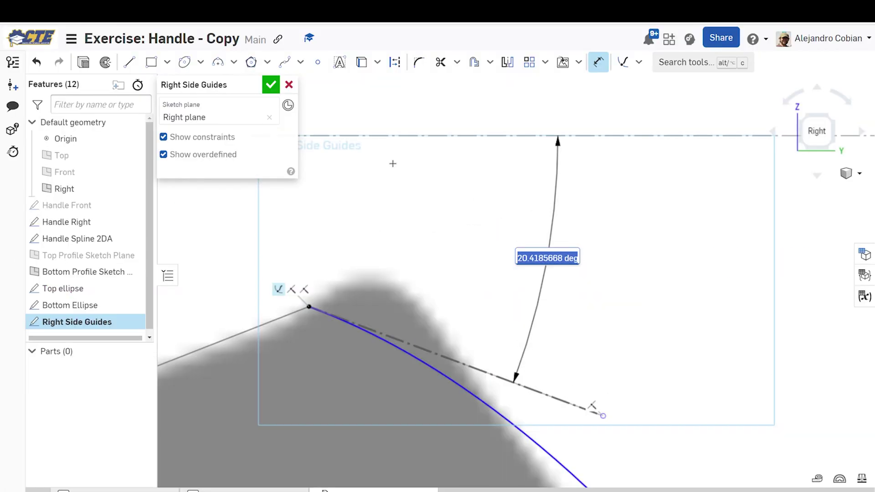
pyautogui.write('50')
pyautogui.press('Return')
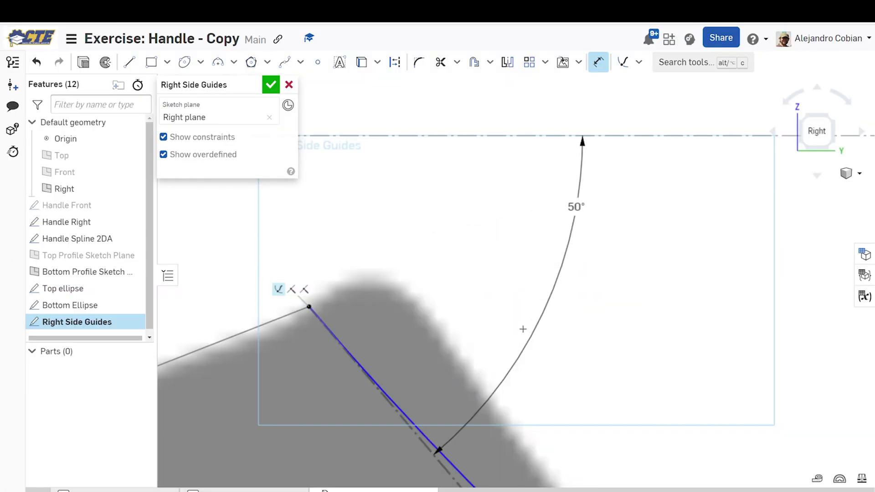
# Pull the spline's bottom end handle outward and draw a construction line from the bottom endpoint to that handle's tip
pyautogui.scroll(-6, 531, 329)
pyautogui.moveTo(619, 383); pyautogui.dragTo(421, 210, button='middle')
pyautogui.moveTo(611, 399); pyautogui.dragTo(450, 176, button='middle')
pyautogui.scroll(-6, 450, 176)
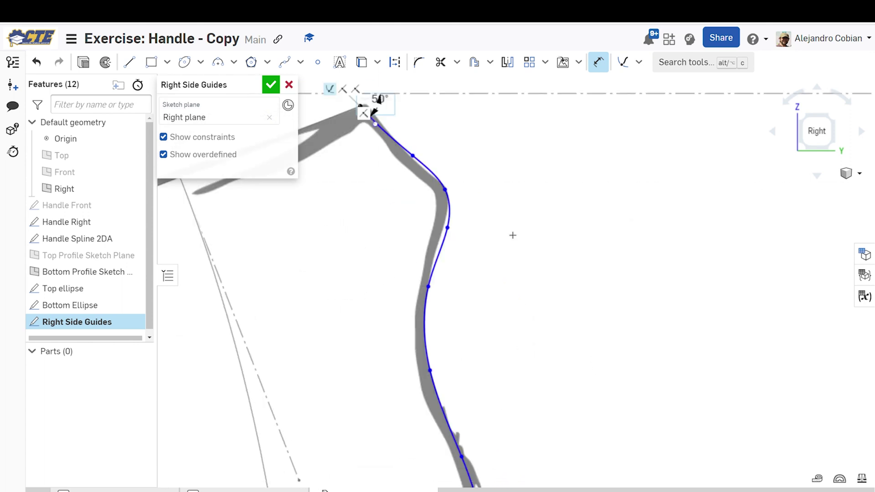
pyautogui.moveTo(557, 381); pyautogui.dragTo(463, 165, button='middle')
pyautogui.scroll(-8, 517, 301)
pyautogui.scroll(10, 508, 446)
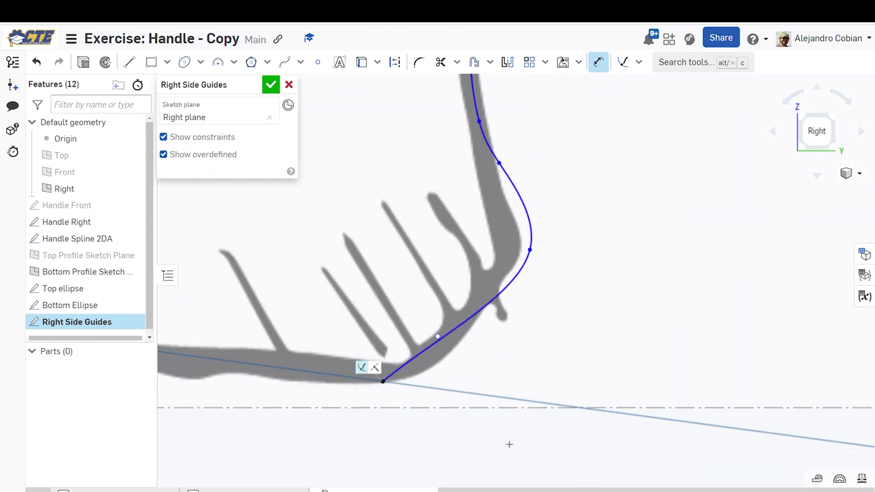
pyautogui.scroll(6, 497, 431)
pyautogui.moveTo(292, 225); pyautogui.dragTo(549, 286, button='middle')
pyautogui.press('Escape')
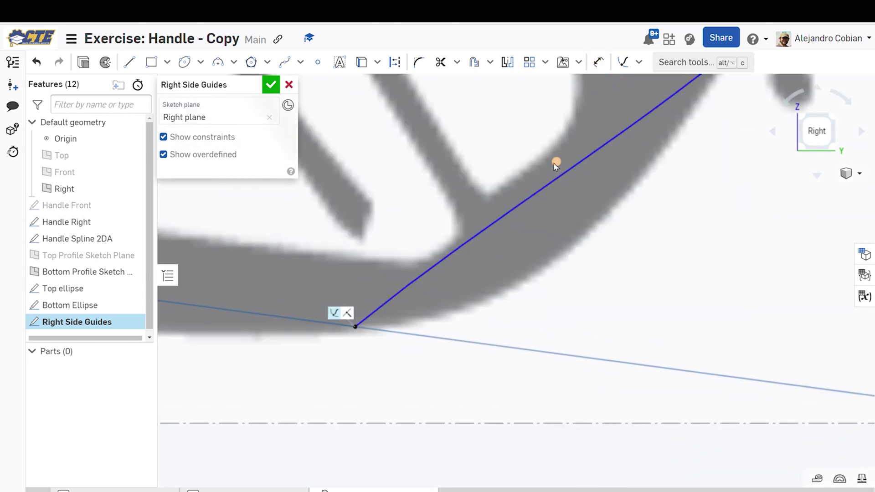
pyautogui.moveTo(555, 164)
pyautogui.mouseDown()
pyautogui.moveTo(598, 201)
pyautogui.moveTo(623, 242)
pyautogui.mouseUp()
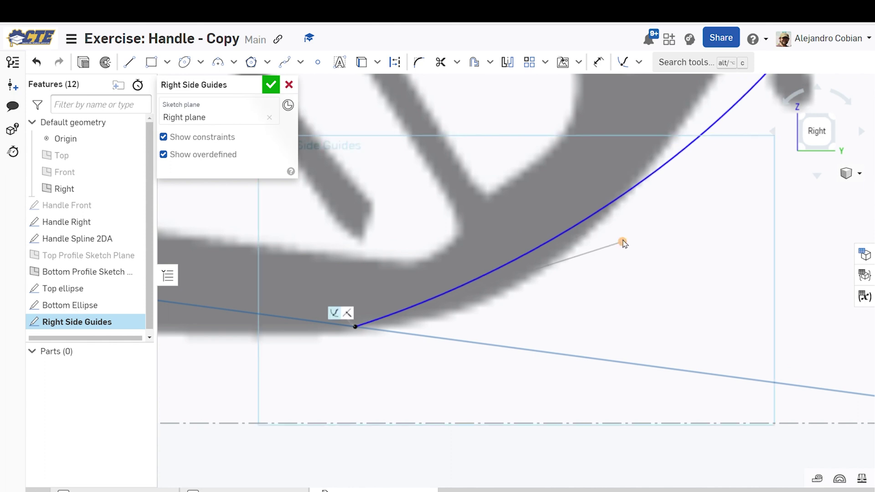
pyautogui.press('d')
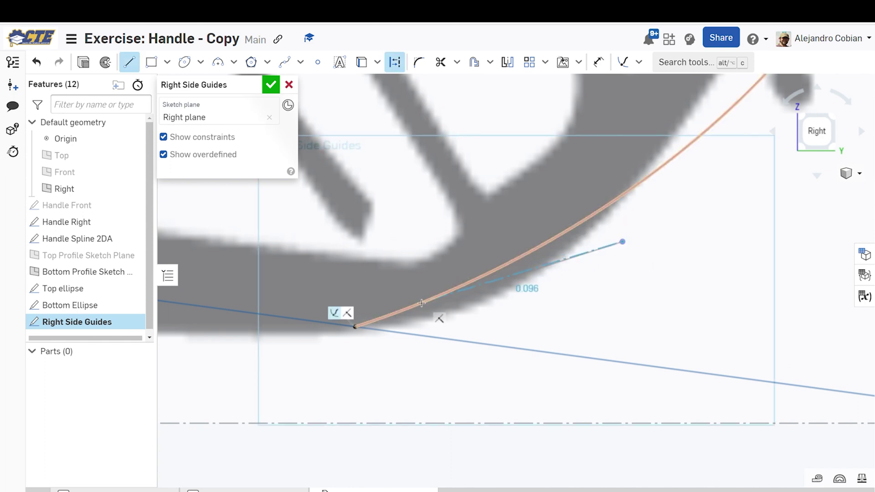
pyautogui.click(356, 327)
pyautogui.click(620, 253)
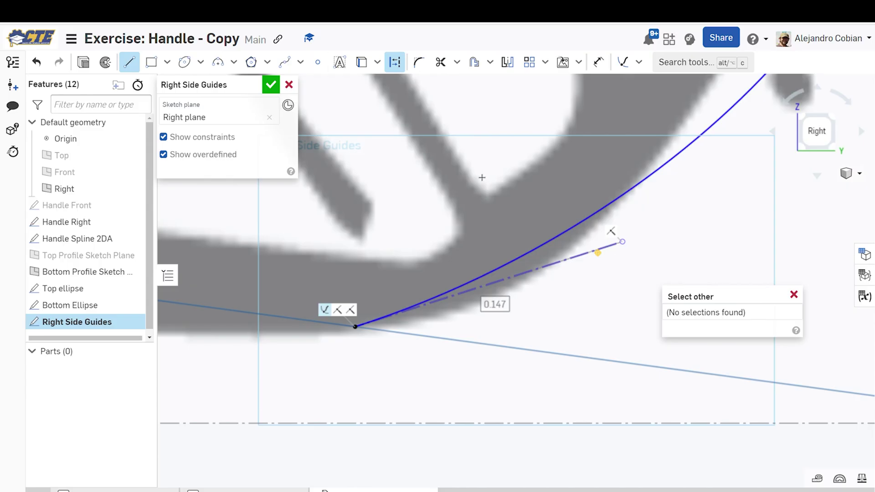
# Dimension the angle between the bottom construction line and the lower horizontal border of the sketch picture as 25°
pyautogui.press('d')
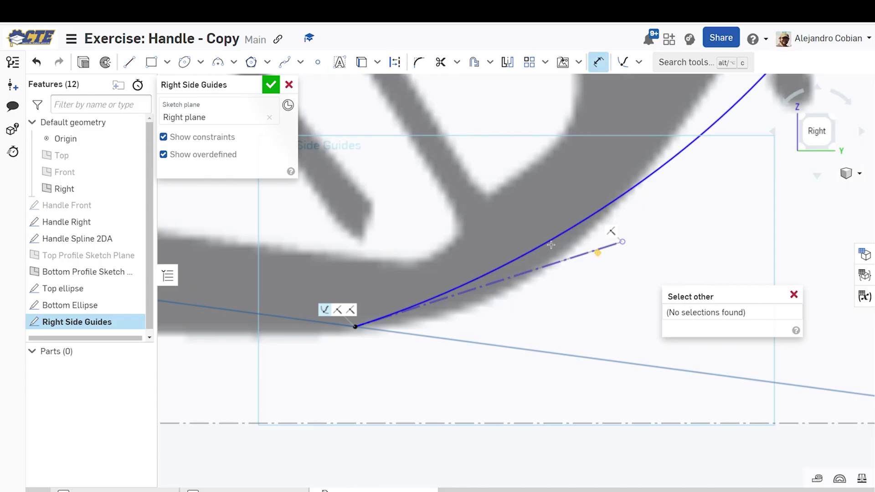
pyautogui.click(567, 259)
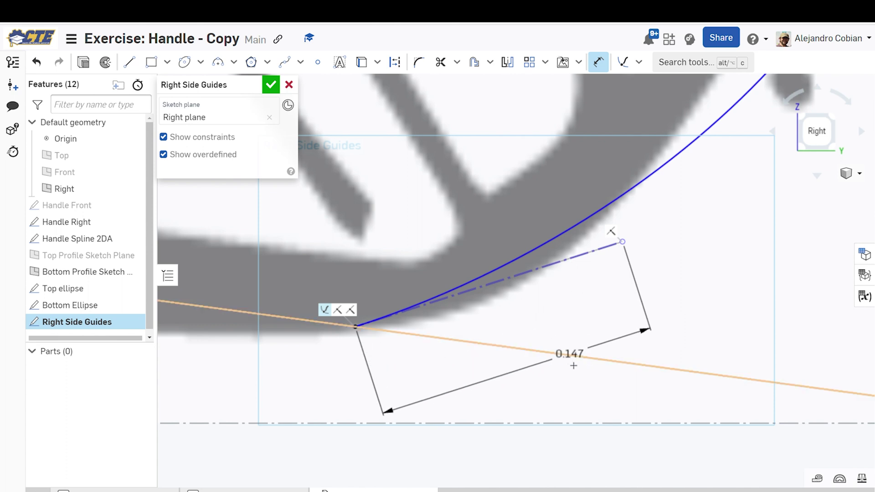
pyautogui.click(576, 423)
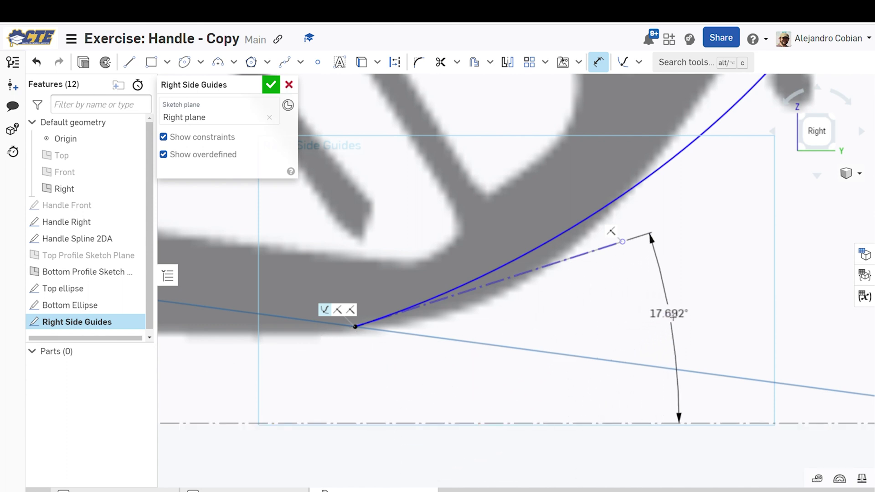
pyautogui.click(676, 322)
pyautogui.write('25')
pyautogui.press('Return')
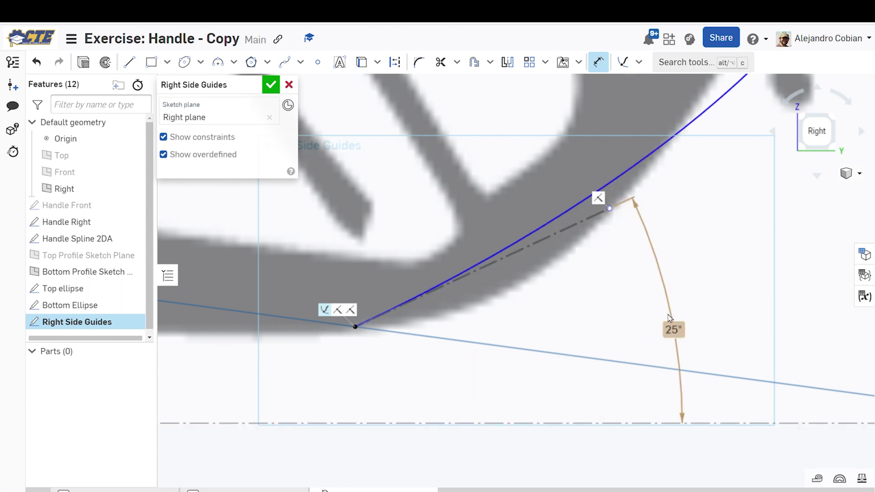
pyautogui.press('Escape')
# Trace a second spline down the wavy finger-grip edge of the handle picture, from its top corner to near the bottom profile
pyautogui.scroll(-10, 620, 351)
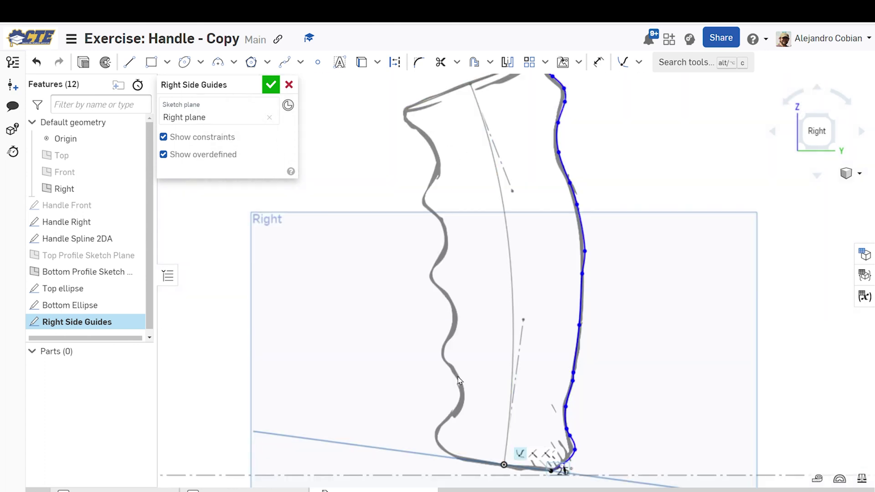
pyautogui.click(285, 62)
pyautogui.scroll(10, 430, 116)
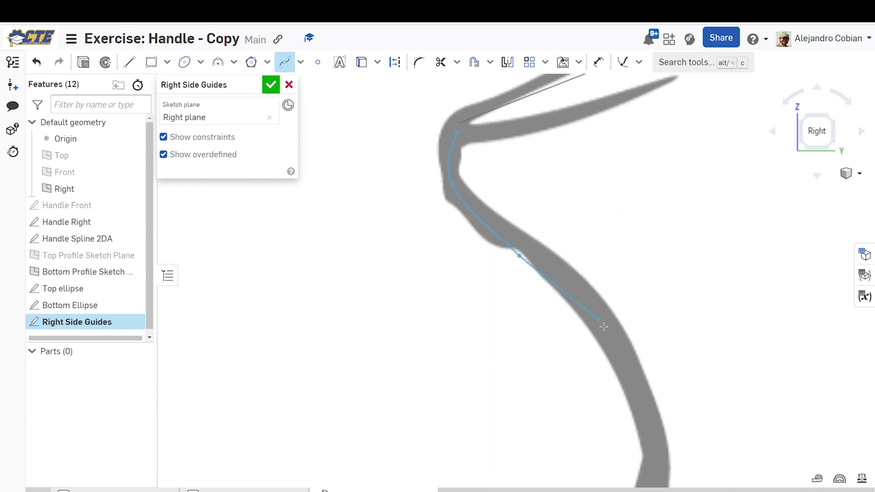
pyautogui.moveTo(665, 463); pyautogui.dragTo(567, 28, button='middle')
pyautogui.click(522, 139)
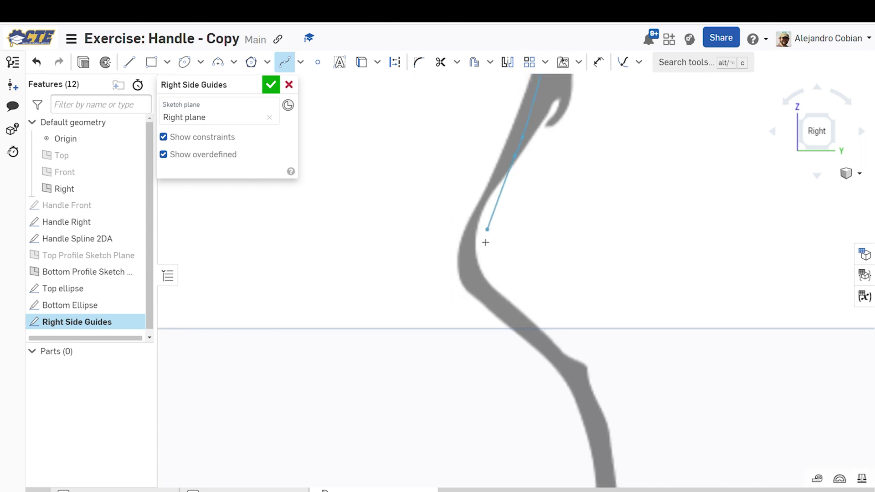
pyautogui.click(464, 252)
pyautogui.click(605, 412)
pyautogui.moveTo(618, 433); pyautogui.dragTo(580, 63, button='middle')
pyautogui.click(547, 219)
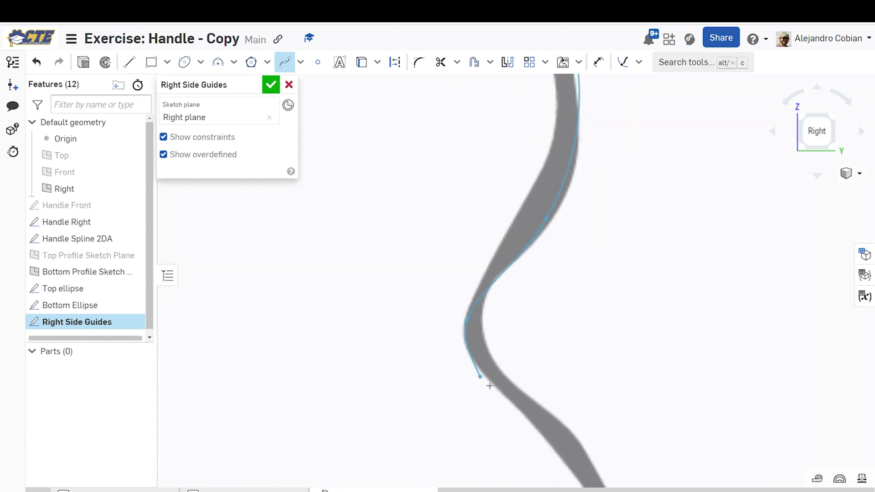
pyautogui.moveTo(579, 460)
pyautogui.mouseDown(button='middle')
pyautogui.moveTo(461, 237)
pyautogui.moveTo(409, 108)
pyautogui.mouseUp(button='middle')
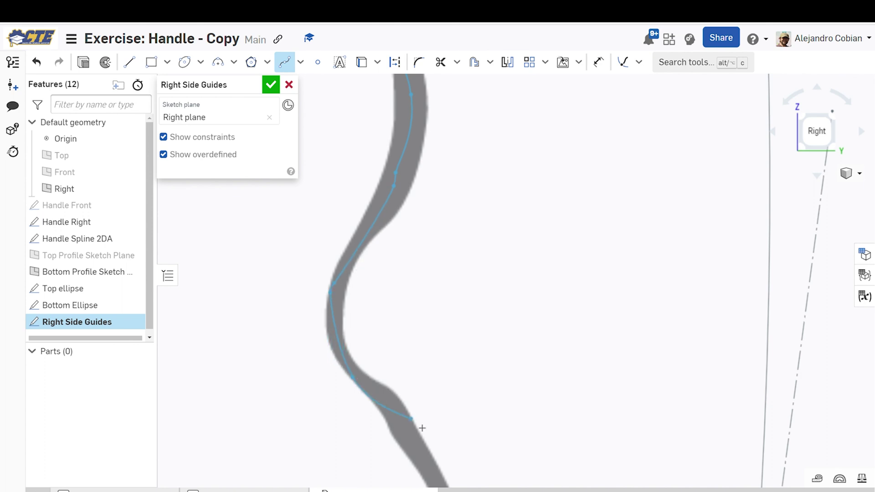
pyautogui.moveTo(424, 430); pyautogui.dragTo(396, 136, button='middle')
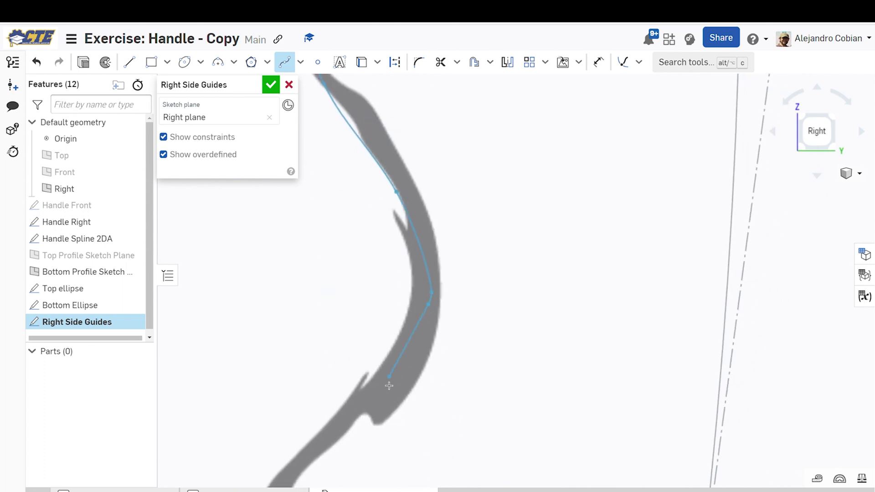
pyautogui.moveTo(389, 386); pyautogui.dragTo(476, 114, button='middle')
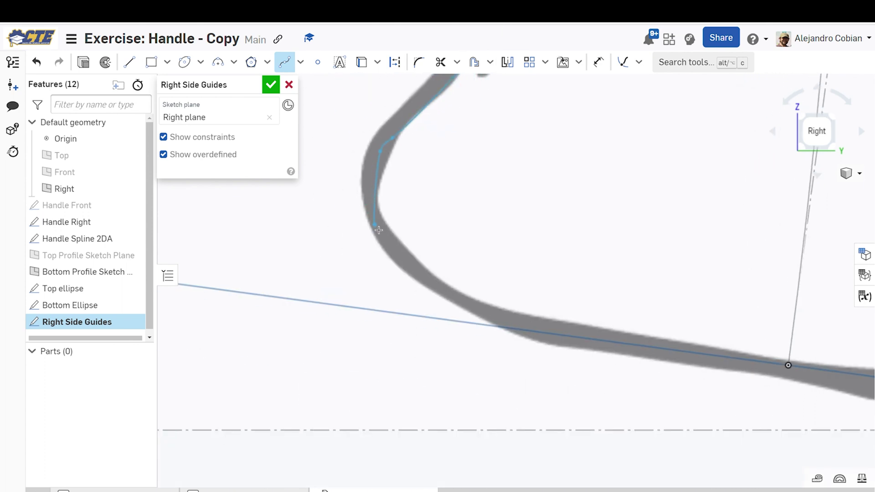
pyautogui.doubleClick(449, 300)
# Pierce the bottom endpoint of the finger-grip spline to the Bottom Ellipse
pyautogui.moveTo(433, 287); pyautogui.dragTo(429, 285, button='right')
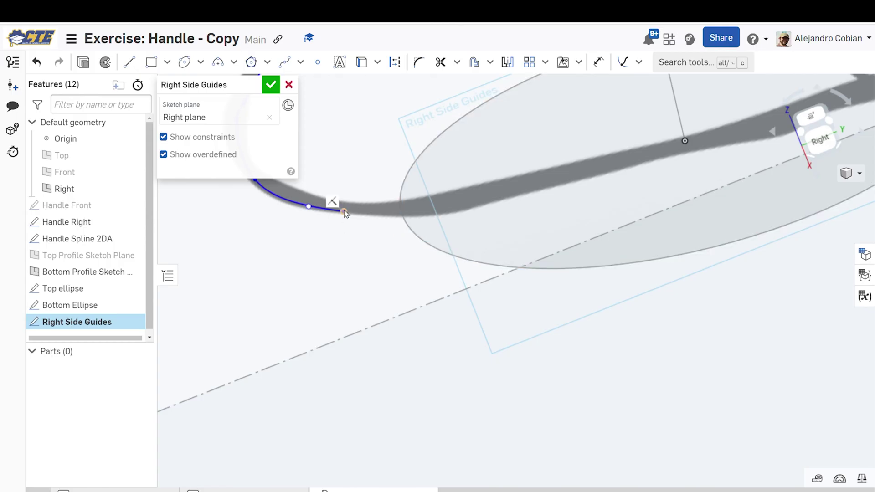
pyautogui.click(344, 212)
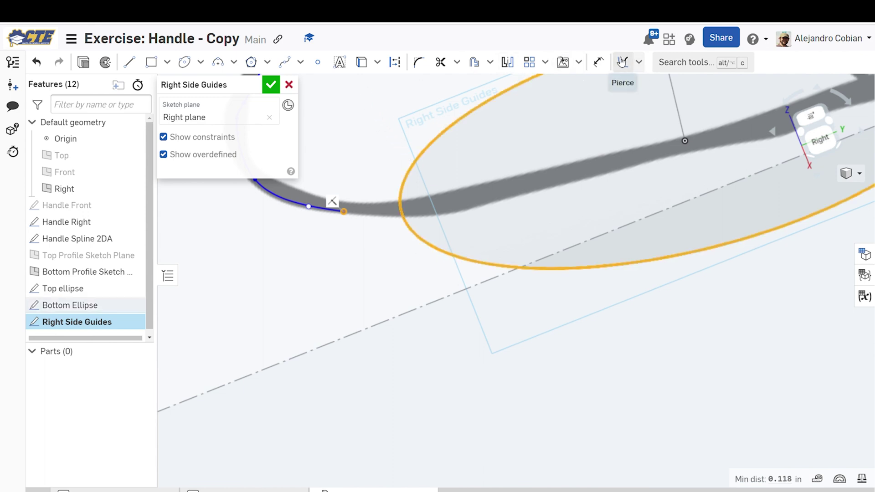
pyautogui.click(622, 61)
# Pierce the top endpoint of the finger-grip spline to the Top ellipse
pyautogui.scroll(-5, 407, 172)
pyautogui.scroll(10, 407, 172)
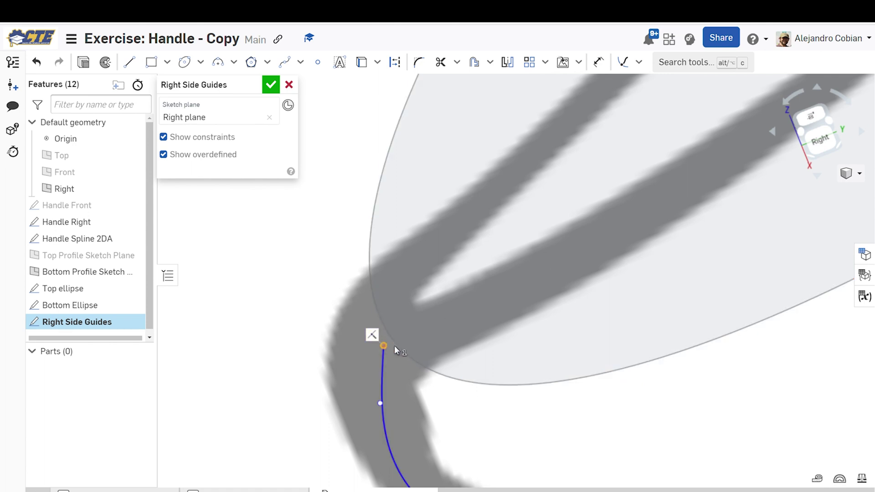
pyautogui.click(400, 348)
pyautogui.click(623, 62)
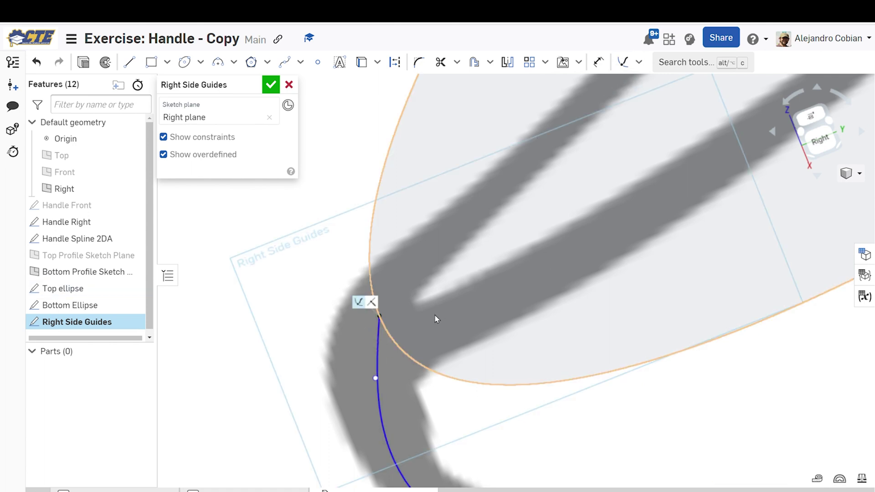
# Viewing normal to the sketch, pull the finger-grip spline's top end handle outward to round the curve near the top corner
pyautogui.scroll(-8, 437, 319)
pyautogui.moveTo(499, 354); pyautogui.dragTo(579, 262, button='right')
pyautogui.press('n')
pyautogui.scroll(8, 428, 140)
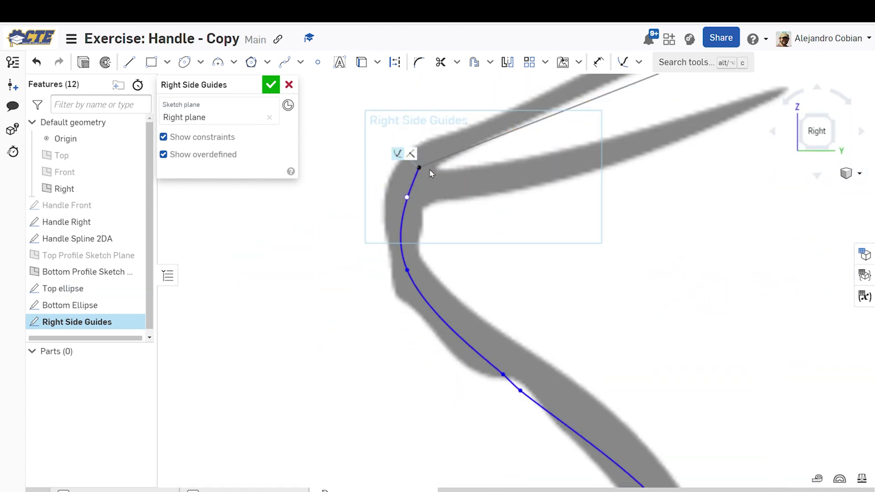
pyautogui.scroll(4, 432, 174)
pyautogui.moveTo(364, 232); pyautogui.dragTo(349, 228)
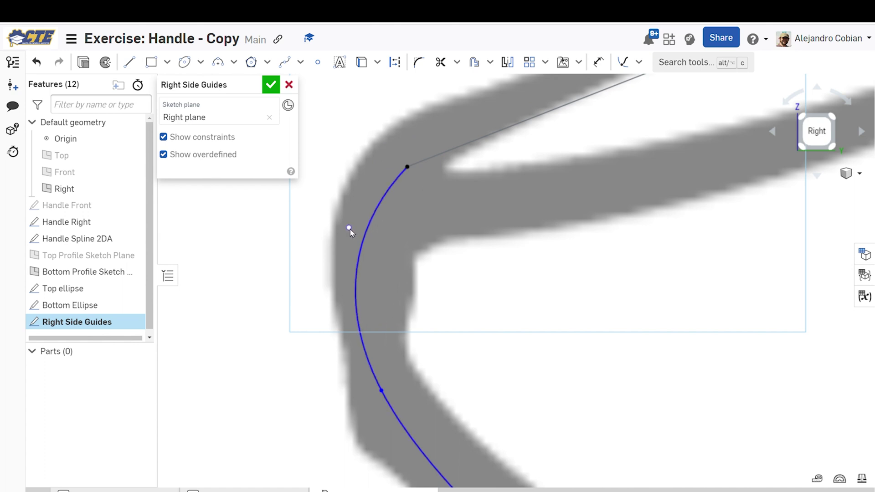
pyautogui.scroll(5, 355, 209)
pyautogui.moveTo(356, 209); pyautogui.dragTo(360, 239, button='middle')
pyautogui.scroll(-3, 399, 294)
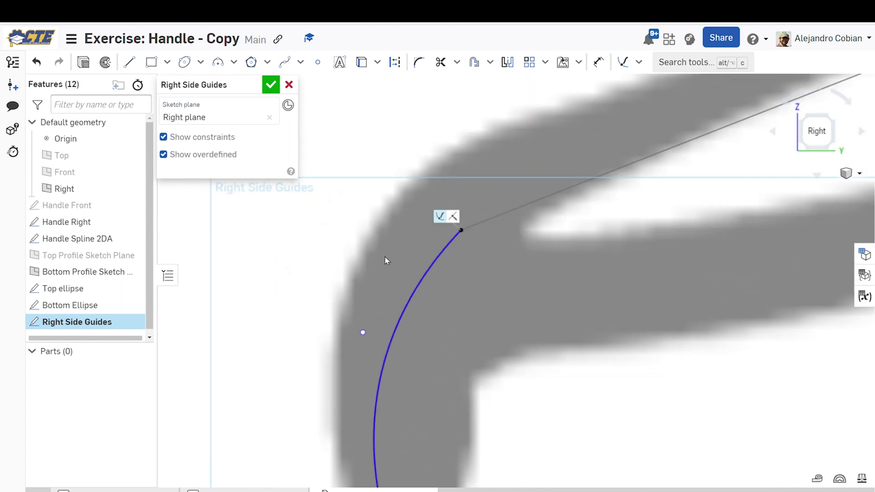
# Draw a line from the top handle's tip to the finger-grip spline's top endpoint and convert it to construction
pyautogui.press('l')
pyautogui.press('Delete')
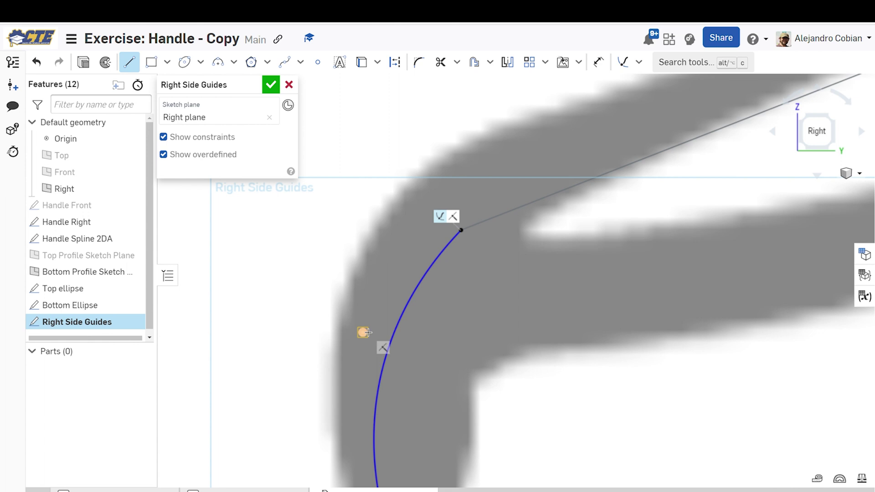
pyautogui.moveTo(364, 332); pyautogui.dragTo(462, 231)
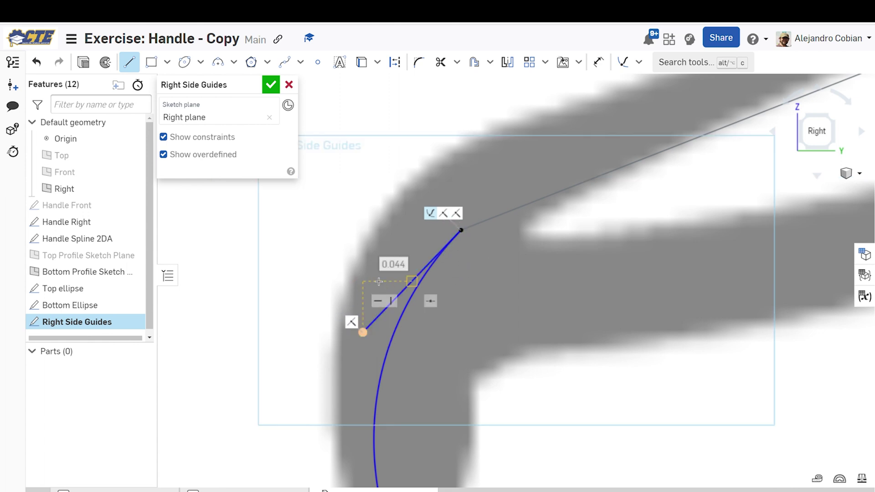
pyautogui.press('Escape')
pyautogui.click(395, 300)
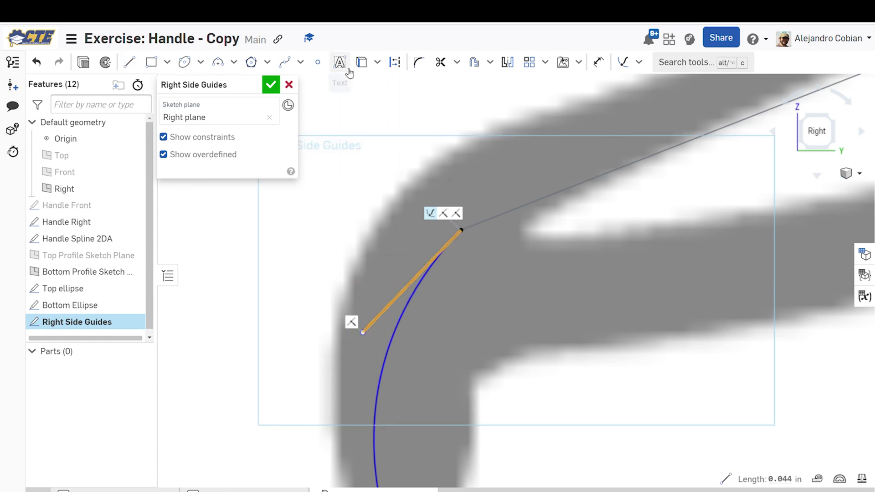
pyautogui.click(396, 64)
pyautogui.scroll(-5, 377, 281)
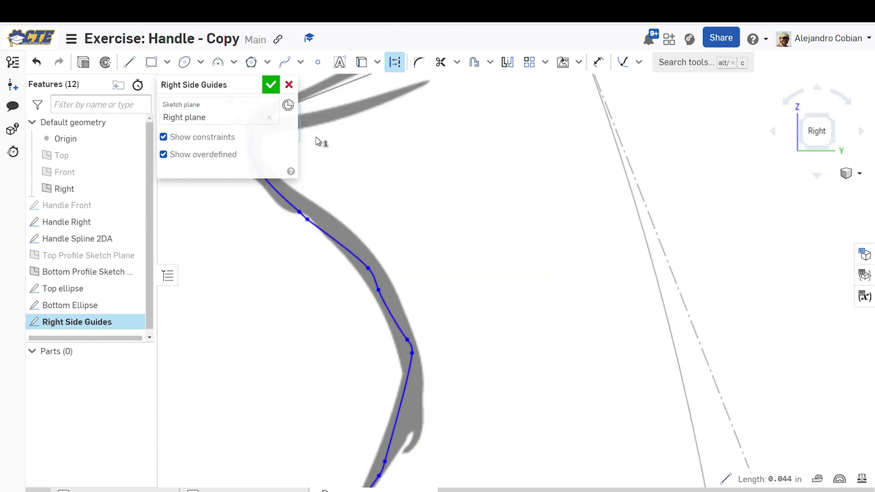
# Draw a construction line from the bottom handle's tip to the finger-grip spline's bottom endpoint
pyautogui.scroll(-5, 411, 290)
pyautogui.scroll(10, 364, 399)
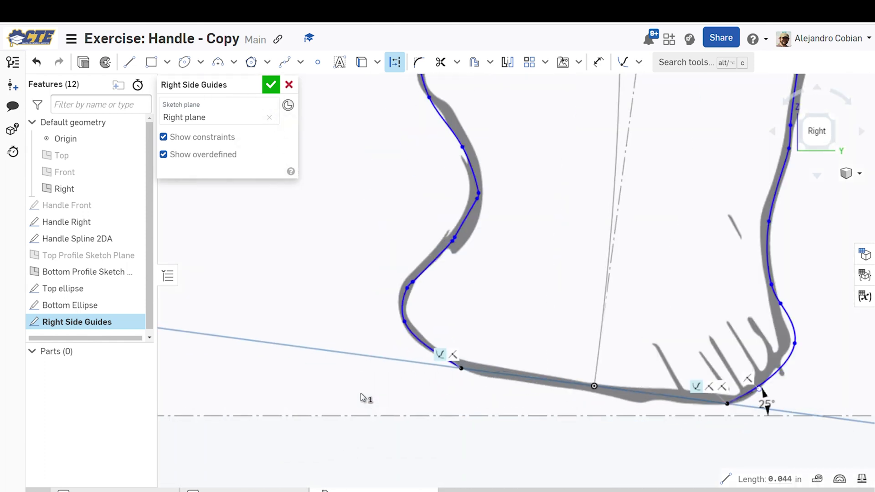
pyautogui.scroll(4, 549, 362)
pyautogui.hotkey('ctrl', 'z')
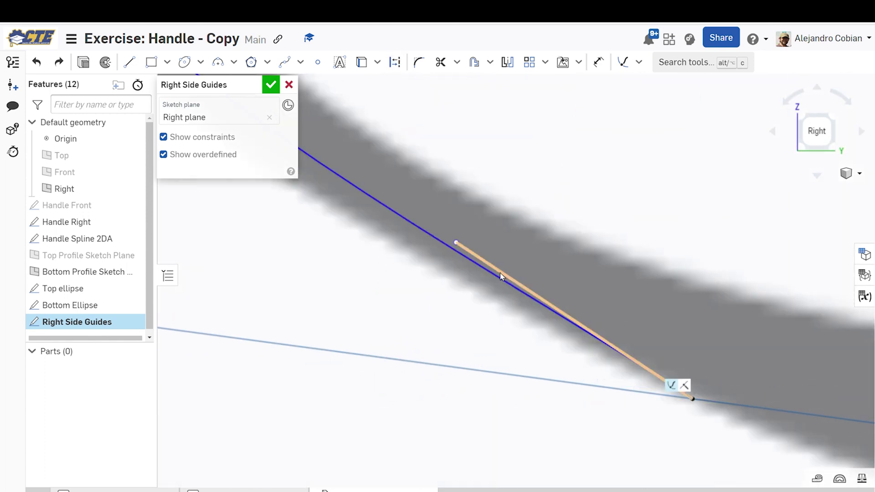
pyautogui.press('l')
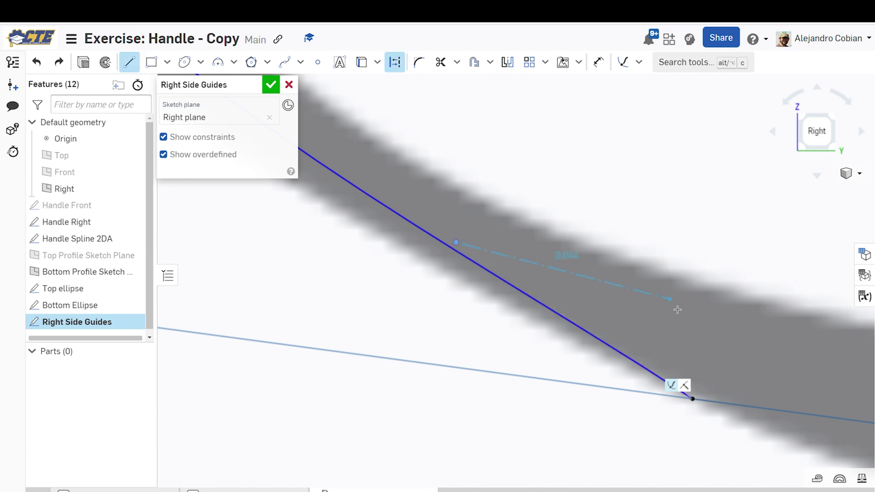
pyautogui.click(693, 399)
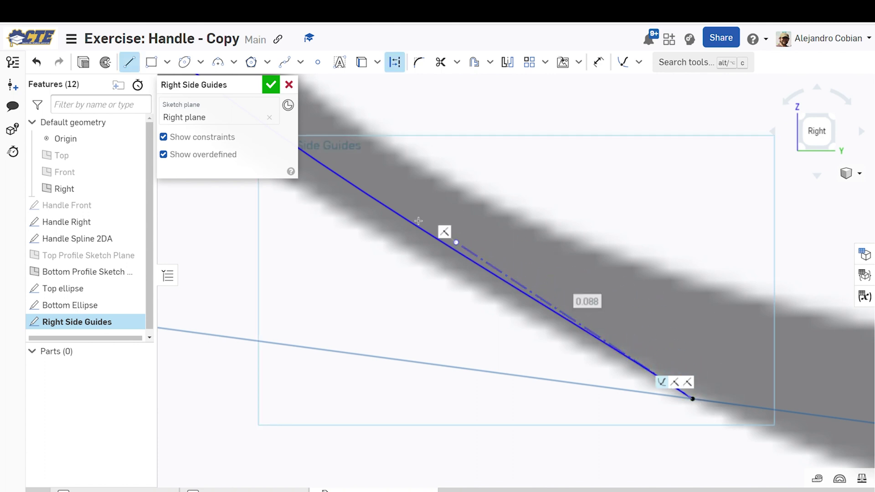
# Dimension the angle between the finger-grip spline's bottom construction line and the picture's lower horizontal border as 25°
pyautogui.press('d')
pyautogui.click(502, 272)
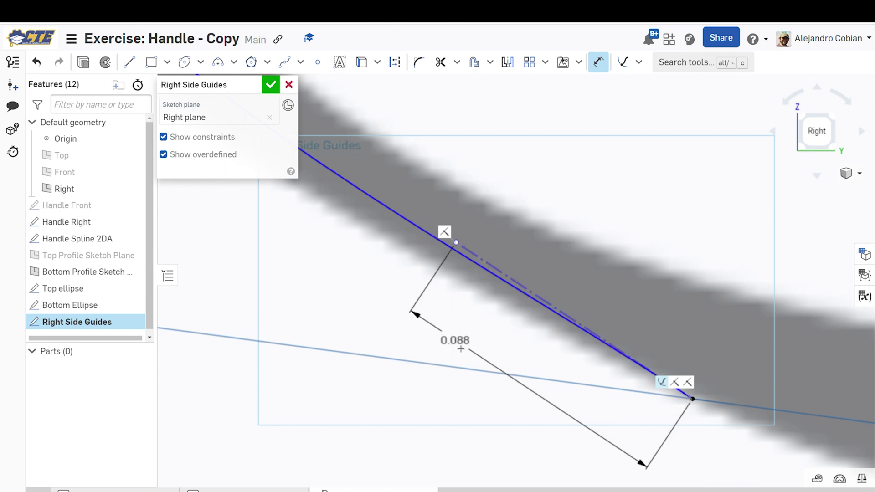
pyautogui.scroll(-10, 520, 410)
pyautogui.moveTo(506, 459); pyautogui.dragTo(459, 360, button='middle')
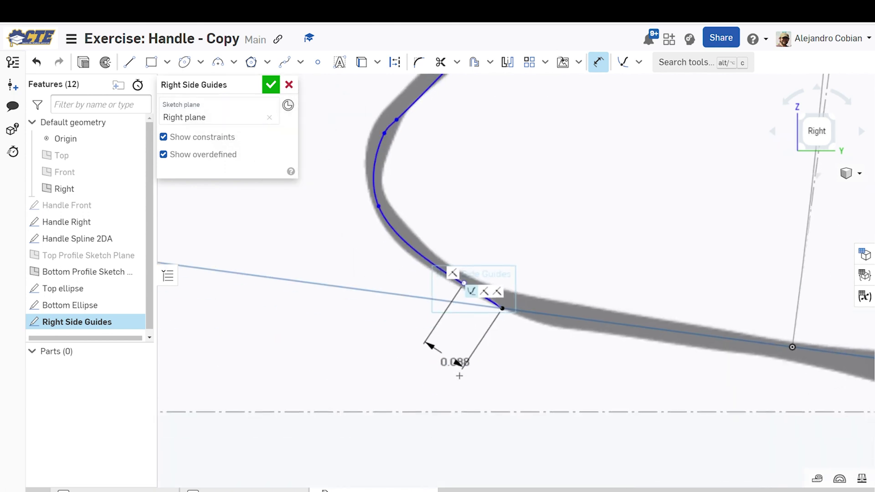
pyautogui.click(471, 412)
pyautogui.click(448, 350)
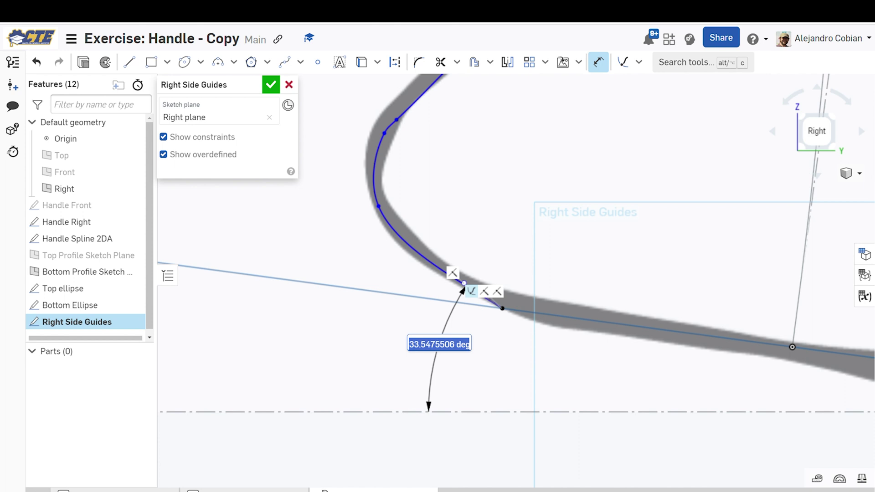
pyautogui.write('25')
pyautogui.press('Return')
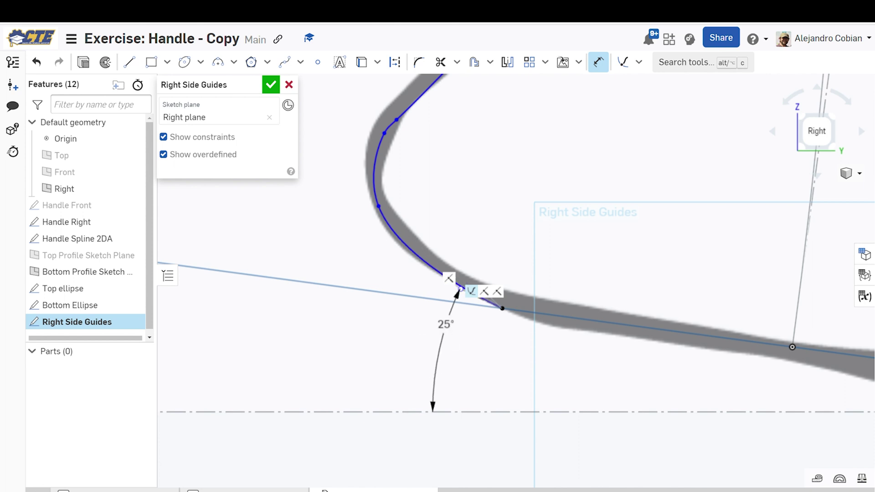
# Try a vertical constraint on the finger-grip spline's short top construction line, and delete that constraint
pyautogui.scroll(-7, 489, 158)
pyautogui.moveTo(510, 191); pyautogui.dragTo(490, 424, button='middle')
pyautogui.scroll(10, 404, 152)
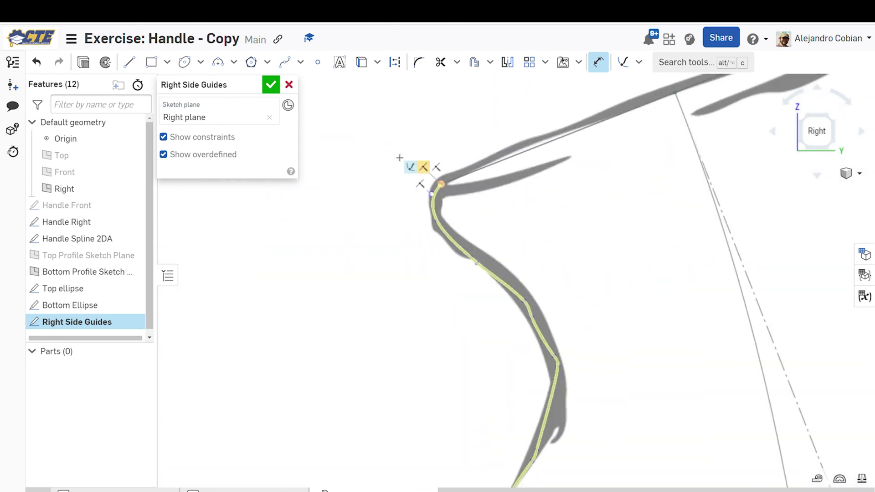
pyautogui.click(523, 301)
pyautogui.click(518, 263)
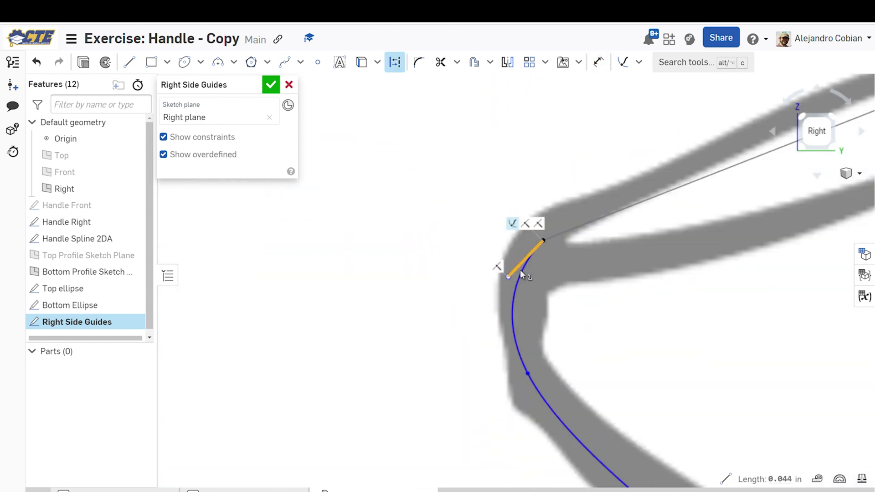
pyautogui.press('v')
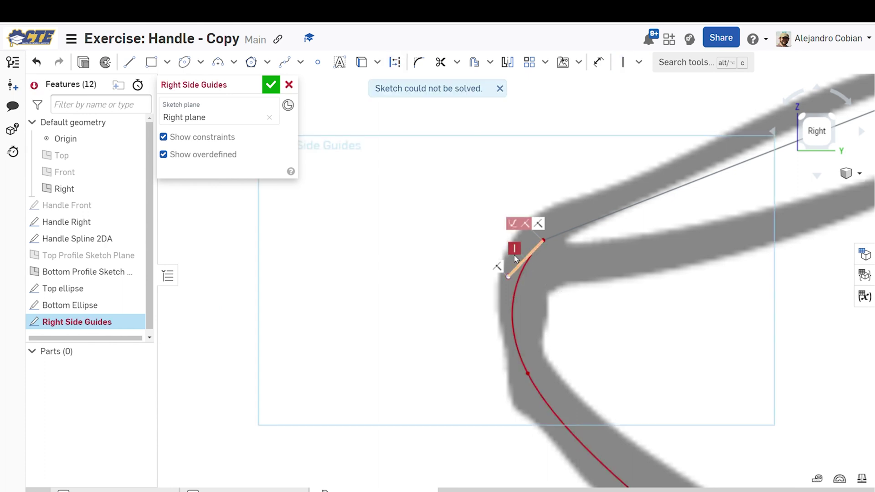
pyautogui.click(516, 250)
pyautogui.press('Delete')
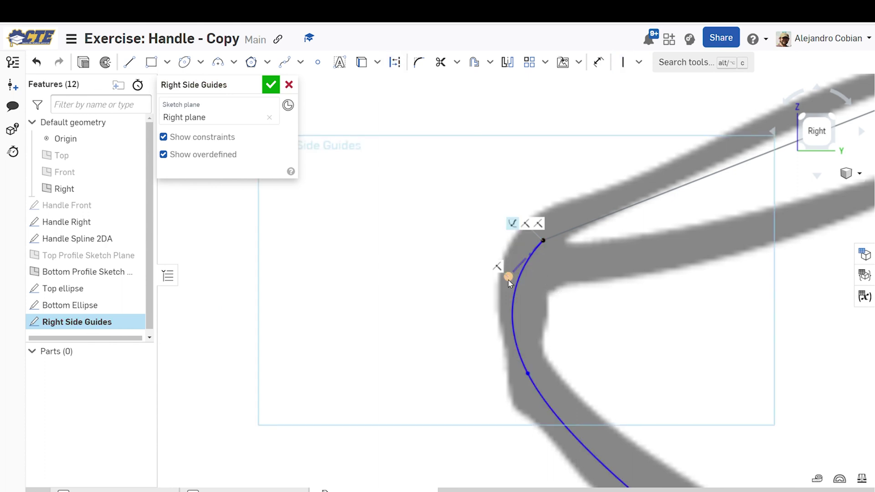
# Pull the finger-grip spline's top handle down below its endpoint and constrain its construction line vertical
pyautogui.moveTo(507, 280)
pyautogui.mouseDown()
pyautogui.moveTo(558, 311)
pyautogui.moveTo(545, 316)
pyautogui.moveTo(518, 473)
pyautogui.moveTo(470, 463)
pyautogui.moveTo(503, 462)
pyautogui.mouseUp()
pyautogui.scroll(-3, 521, 451)
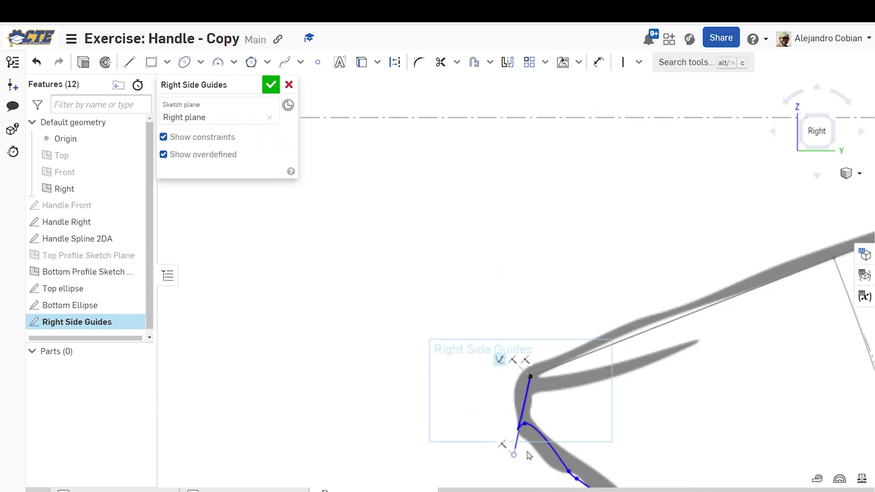
pyautogui.moveTo(524, 451); pyautogui.dragTo(482, 300, button='middle')
pyautogui.moveTo(484, 277); pyautogui.dragTo(509, 304)
pyautogui.scroll(4, 470, 301)
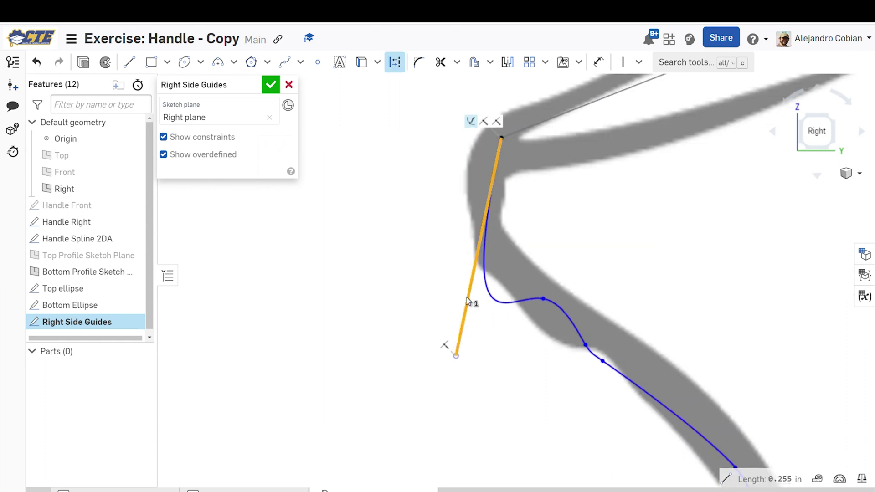
pyautogui.press('v')
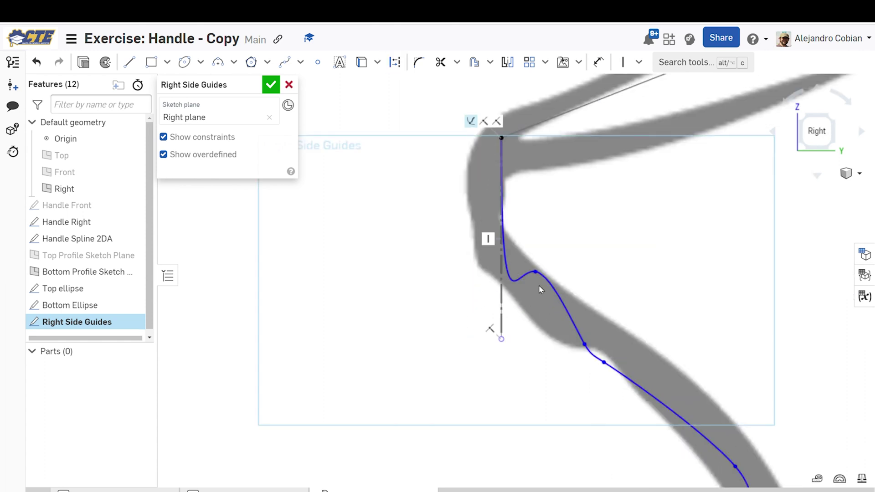
# Move the finger-grip spline's uppermost interior point down, and delete that point
pyautogui.moveTo(537, 273); pyautogui.dragTo(537, 292)
pyautogui.click(536, 292)
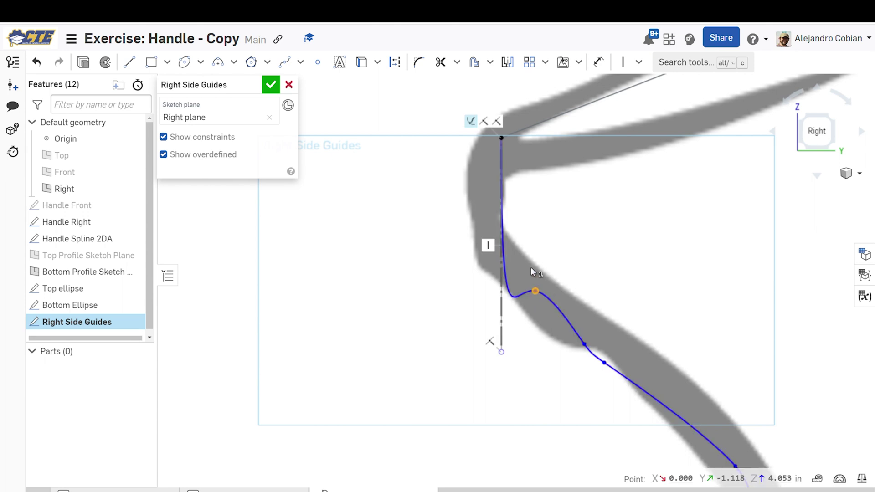
pyautogui.click(300, 62)
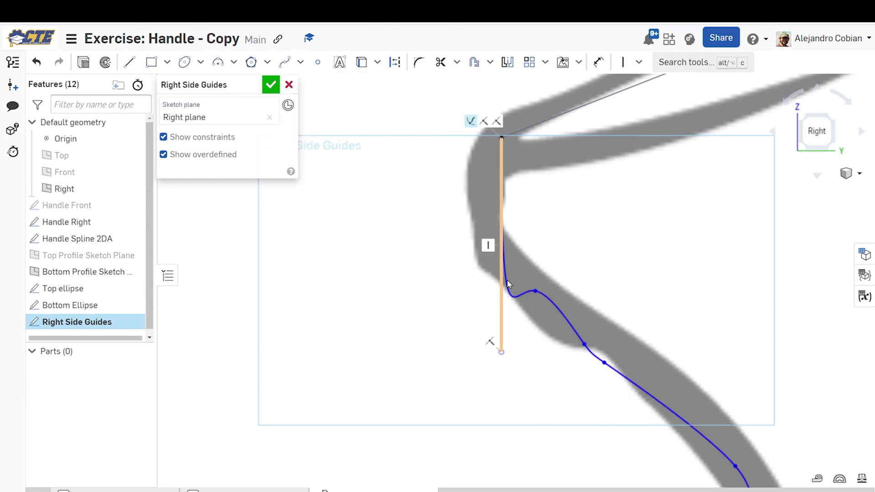
pyautogui.rightClick(536, 291)
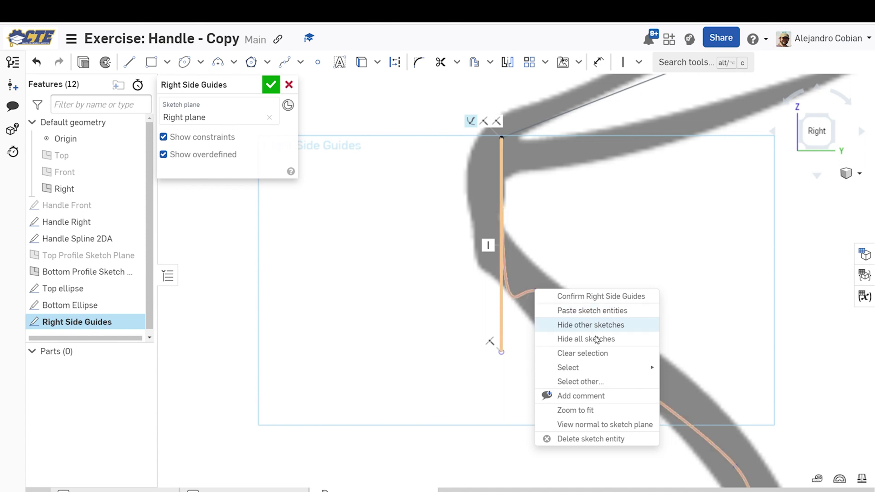
pyautogui.click(610, 440)
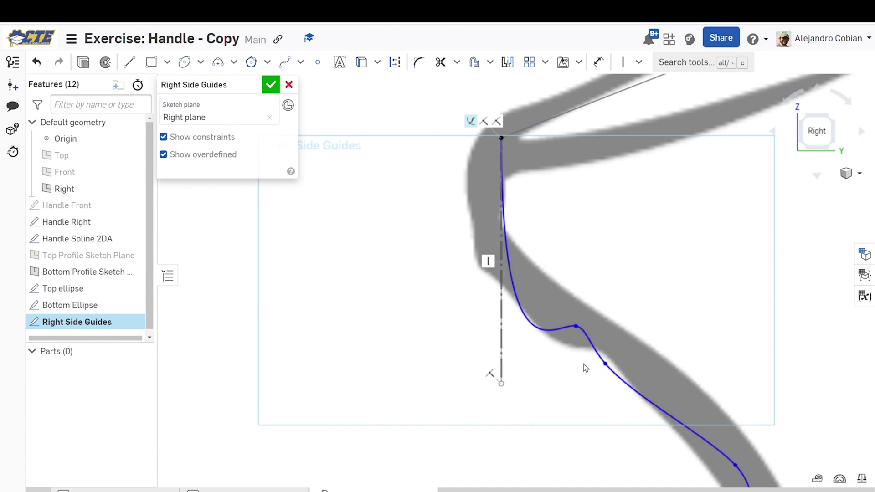
# Delete the finger-grip spline's next interior point and move the following one up and inward on the traced picture outline
pyautogui.moveTo(576, 327); pyautogui.dragTo(543, 325)
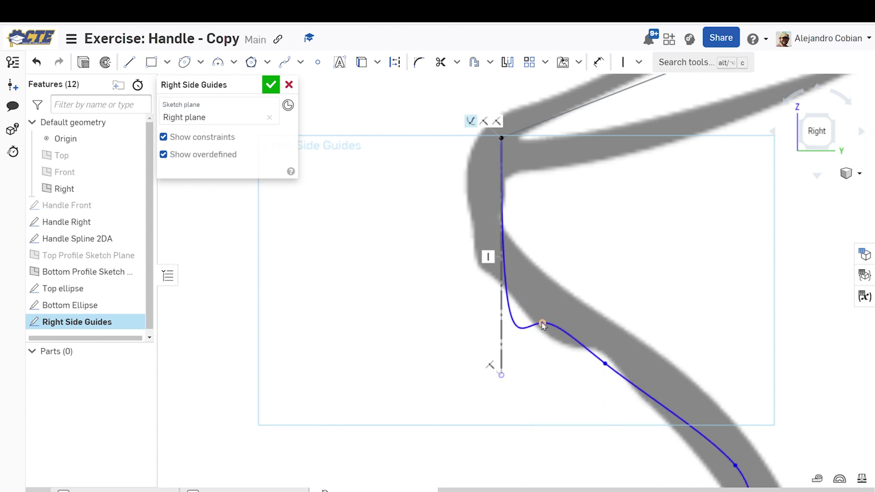
pyautogui.rightClick(543, 328)
pyautogui.click(611, 471)
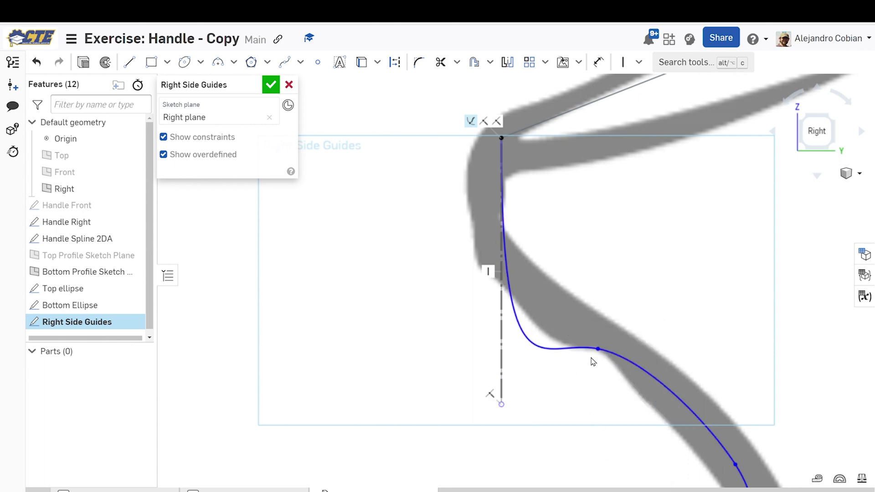
pyautogui.moveTo(598, 349); pyautogui.dragTo(585, 331)
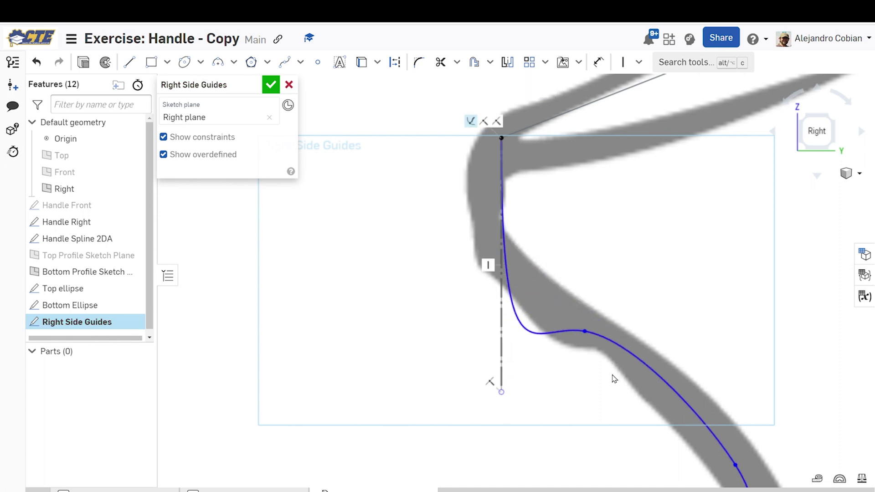
# Check the framework picture in Step 19 of the course, and accept the Right Side Guides sketch
pyautogui.hotkey('shift', '7')
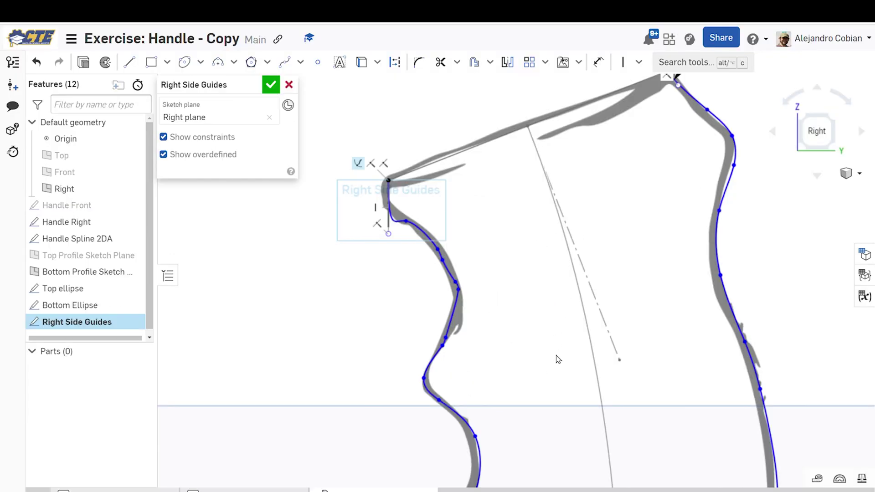
pyautogui.rightClick(558, 360)
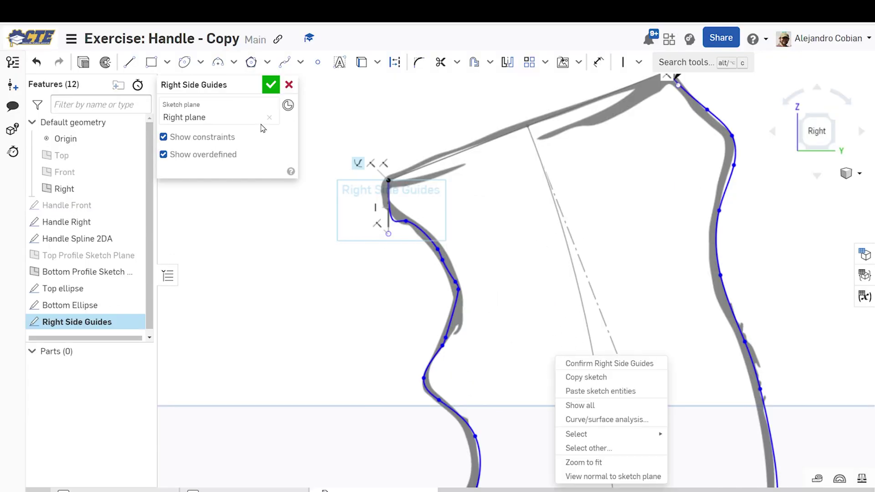
pyautogui.click(272, 88)
pyautogui.hotkey('shift', '7')
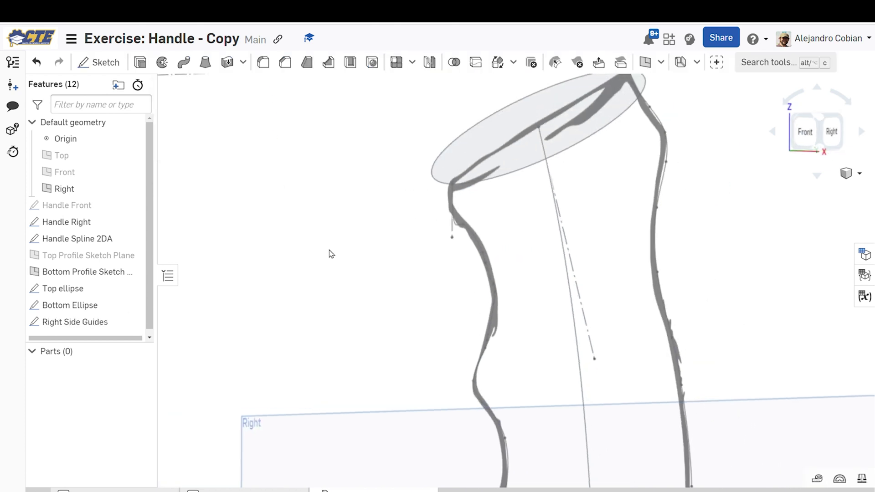
# Examine the framework of ellipses and guide splines in 3D against the finished handle, and open Step 20 of the Understanding Curves course
pyautogui.moveTo(417, 330); pyautogui.dragTo(407, 275, button='middle')
pyautogui.scroll(5, 359, 293)
pyautogui.moveTo(346, 279); pyautogui.dragTo(364, 300, button='right')
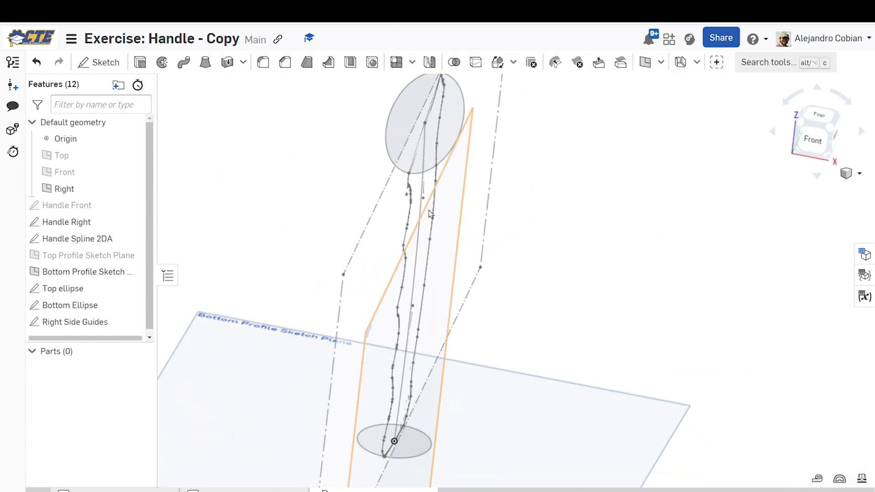
pyautogui.moveTo(415, 199); pyautogui.dragTo(424, 213, button='right')
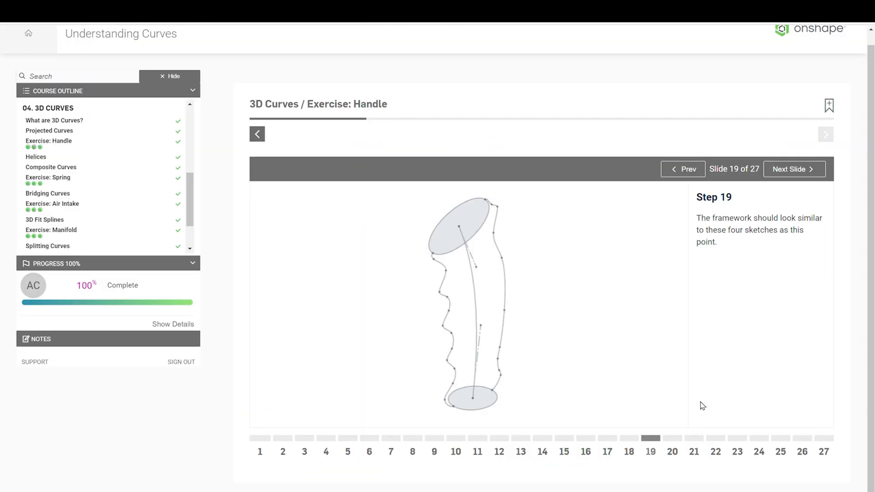
pyautogui.press('Right')
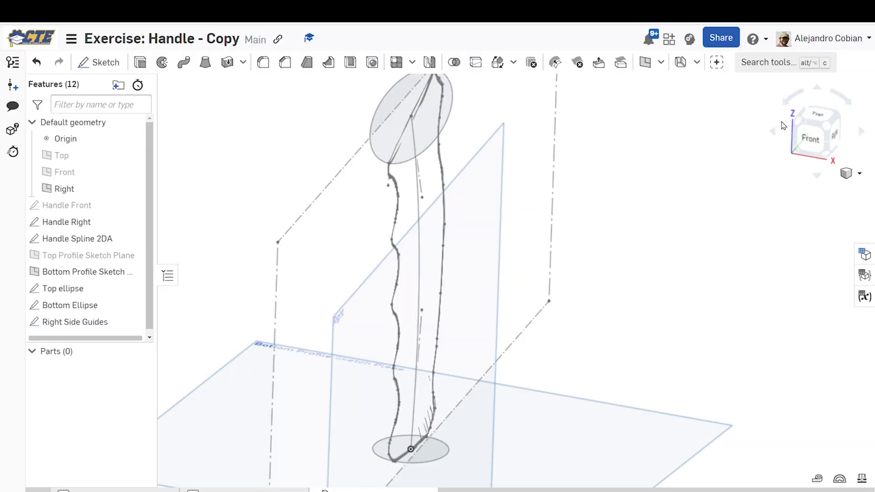
# Face the model from the front, show the Front plane and start a new sketch on it
pyautogui.click(808, 138)
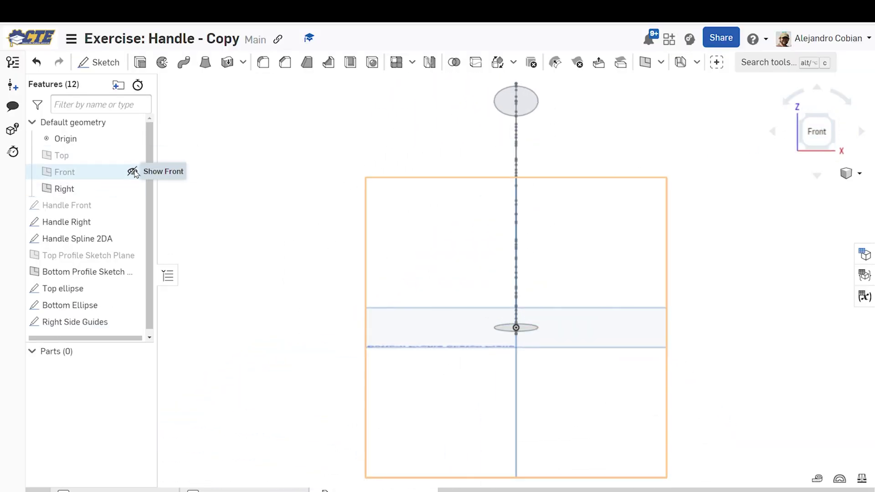
pyautogui.click(132, 172)
pyautogui.click(106, 72)
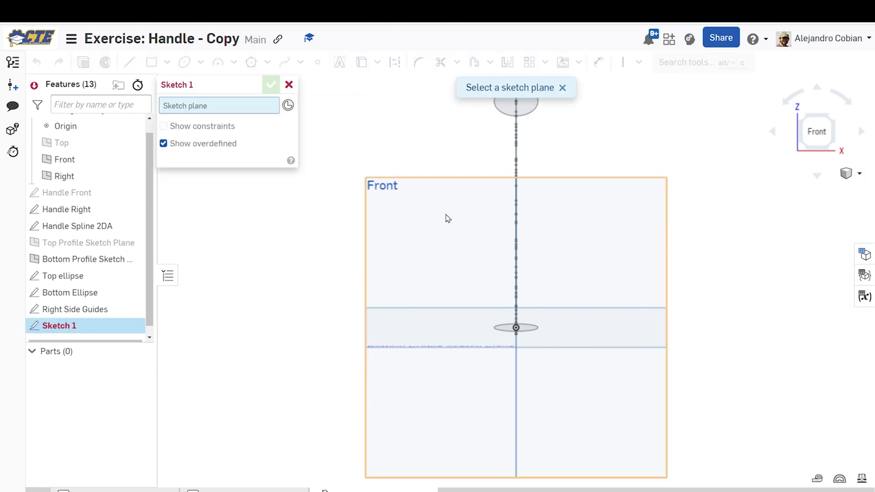
pyautogui.click(447, 217)
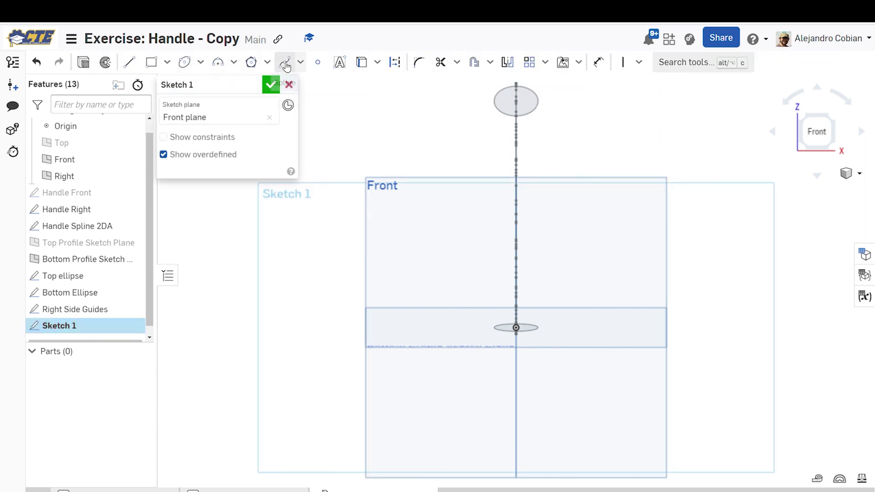
# Show the Handle Front picture and trace its right-hand edge with a spline from the top ellipse down to the bottom ellipse
pyautogui.click(285, 62)
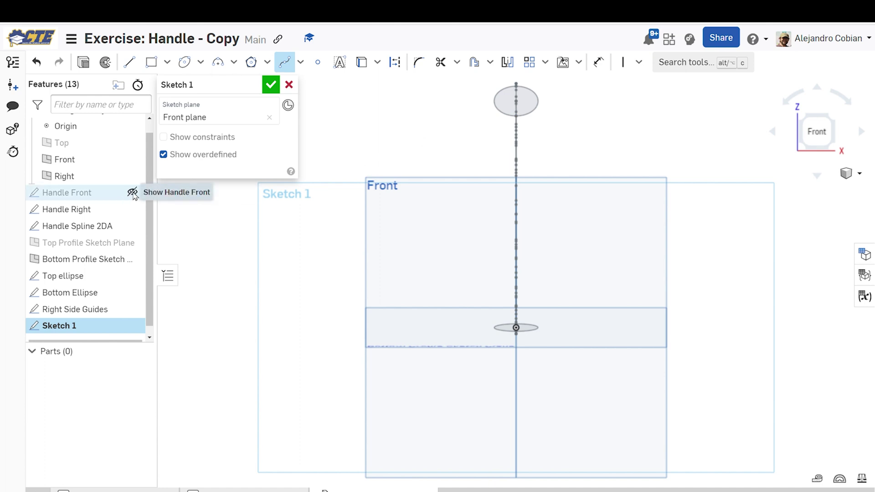
pyautogui.click(133, 194)
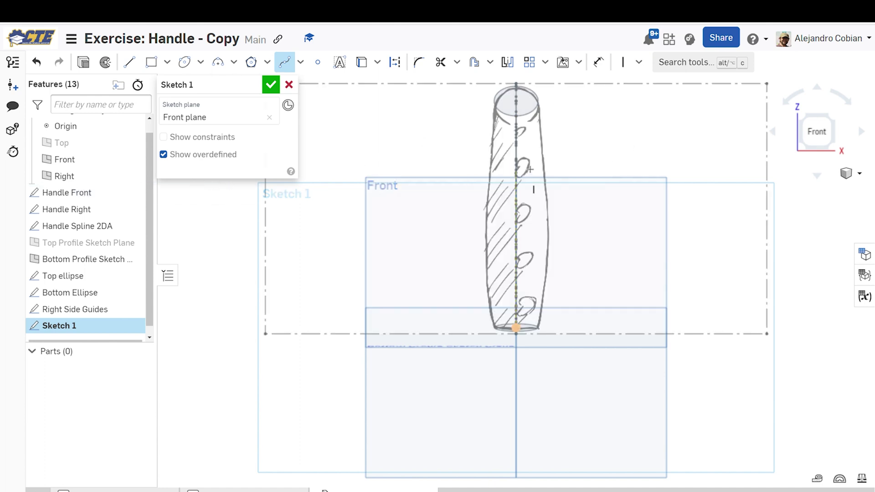
pyautogui.scroll(5, 531, 170)
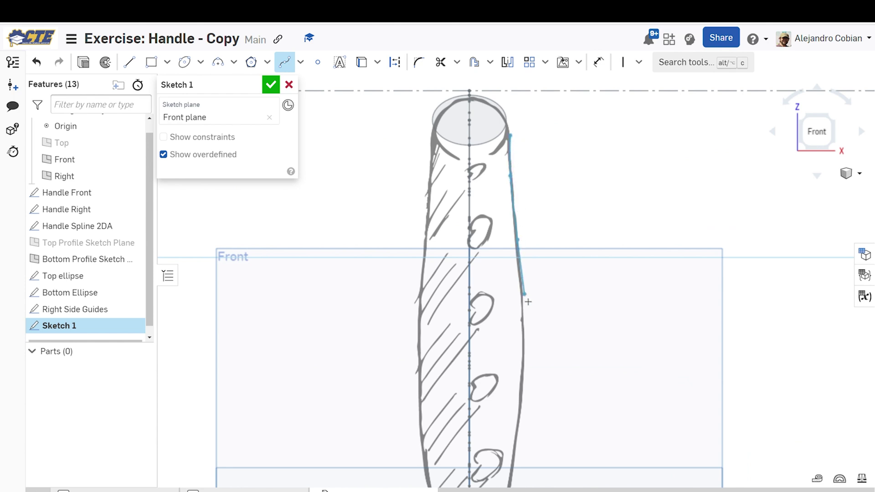
pyautogui.click(527, 389)
pyautogui.moveTo(528, 414); pyautogui.dragTo(526, 308, button='middle')
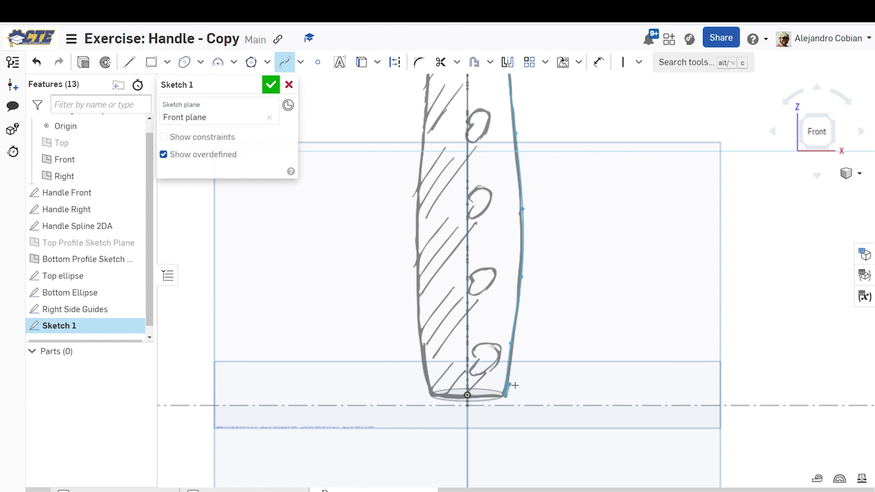
pyautogui.press('`')
pyautogui.press('Escape')
pyautogui.press('Escape')
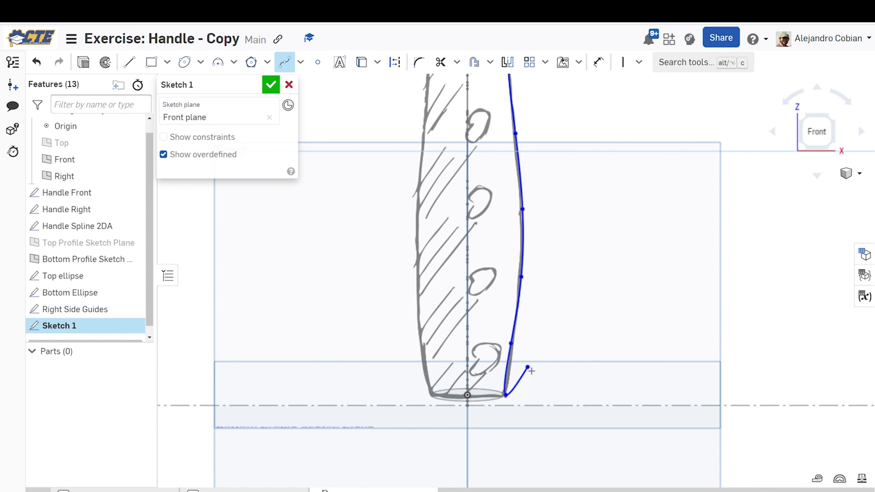
# Show the constraints, delete the horizontal one on the spline's bottom endpoint, and move that endpoint slightly above the bottom ellipse
pyautogui.scroll(6, 534, 381)
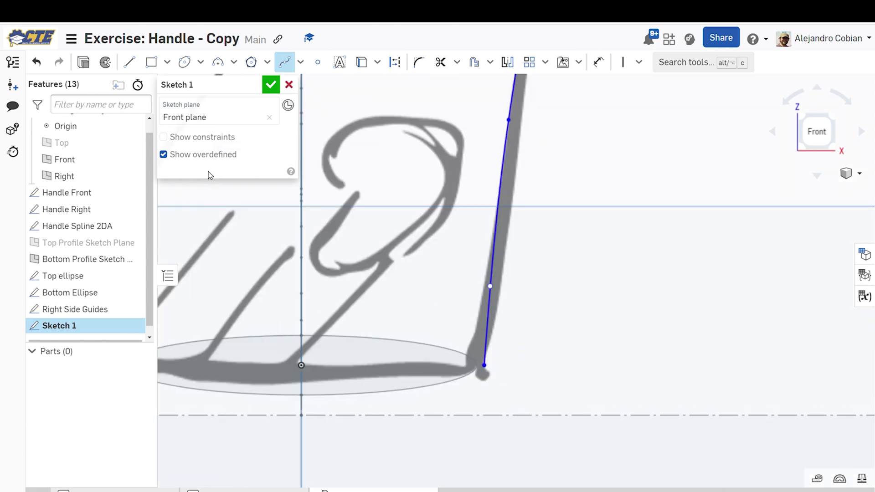
pyautogui.click(201, 137)
pyautogui.press('Escape')
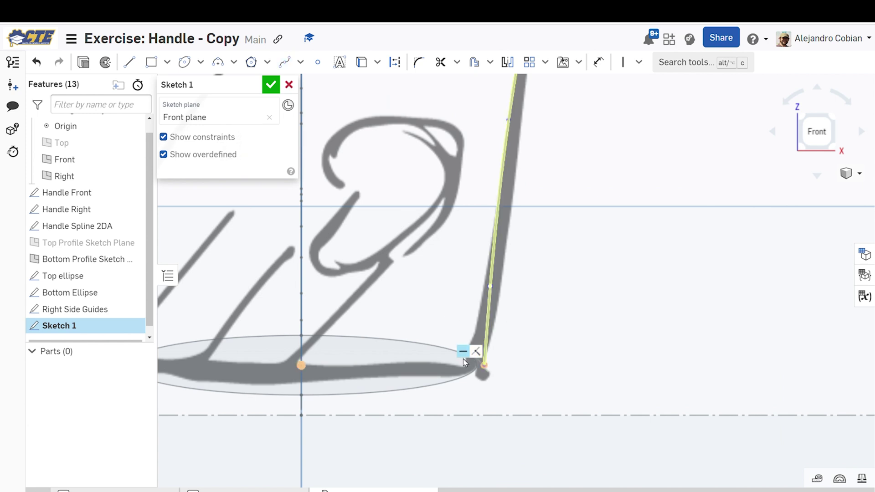
pyautogui.click(463, 354)
pyautogui.press('Delete')
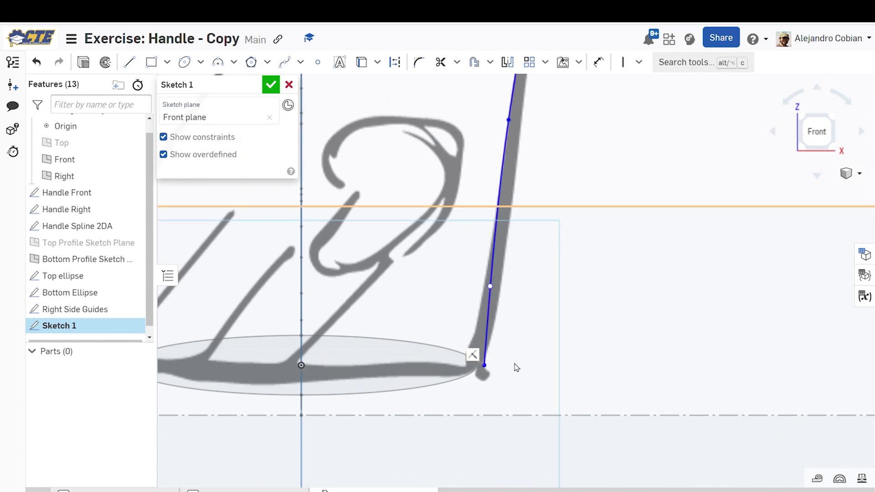
pyautogui.moveTo(485, 365); pyautogui.dragTo(486, 345)
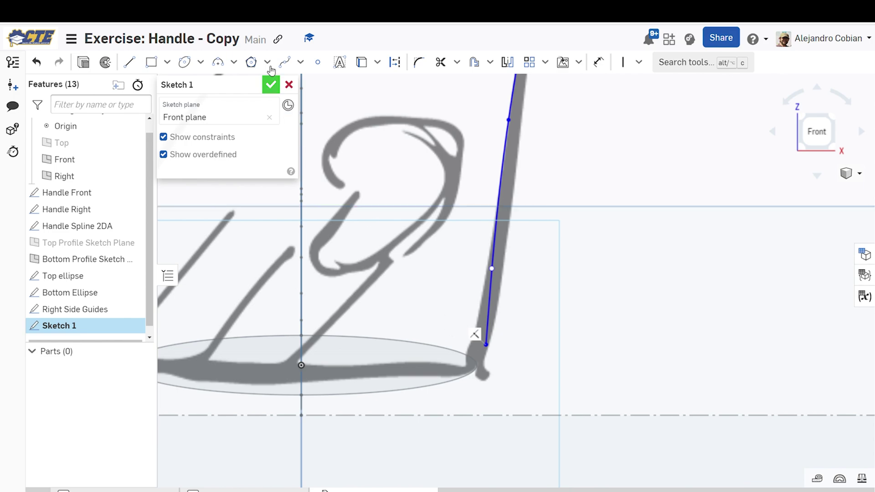
# Rename the new sketch to Handle Spline 2DB and accept it
pyautogui.hotkey('ctrl', 'Tab')
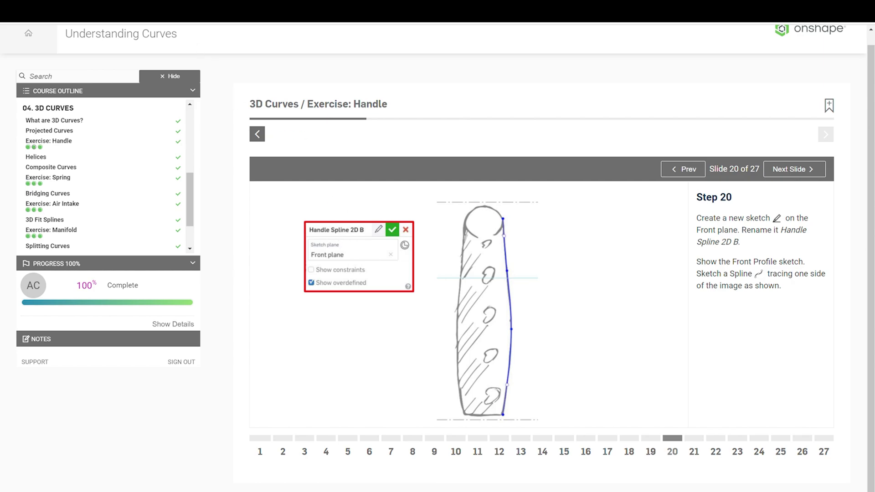
pyautogui.hotkey('ctrl', 'shift', 'Tab')
pyautogui.click(263, 92)
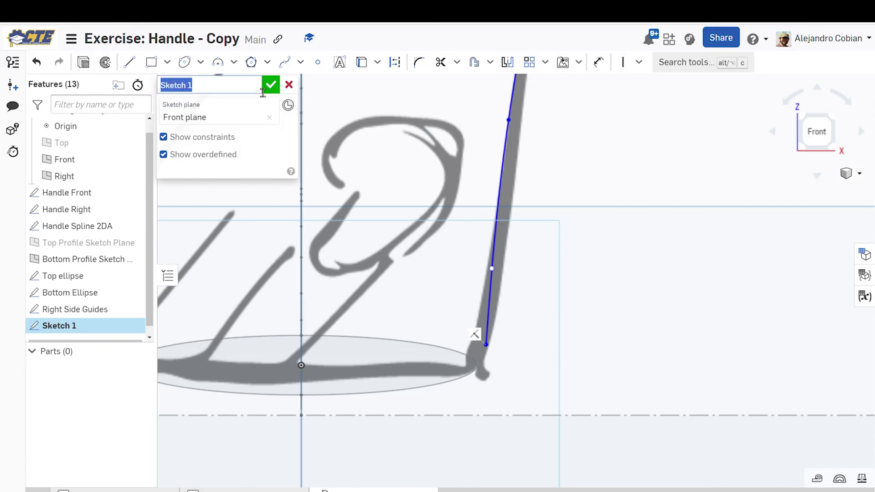
pyautogui.write('Handle Spline 2DB')
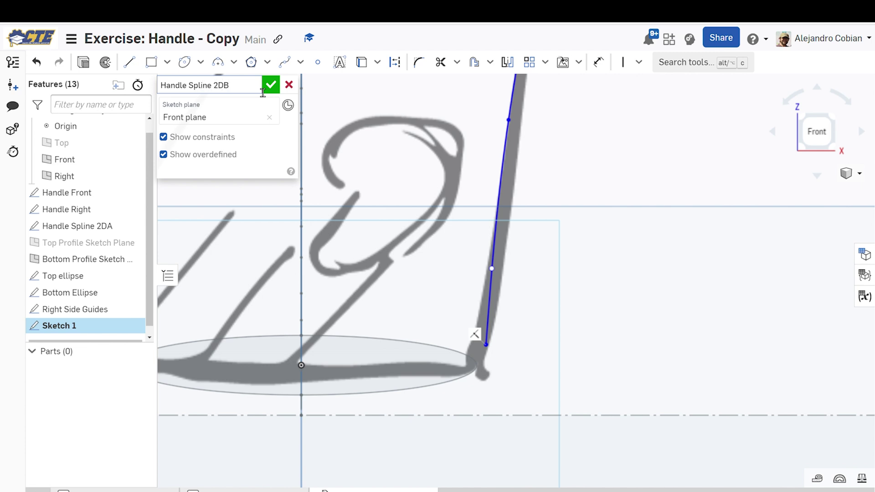
pyautogui.click(271, 85)
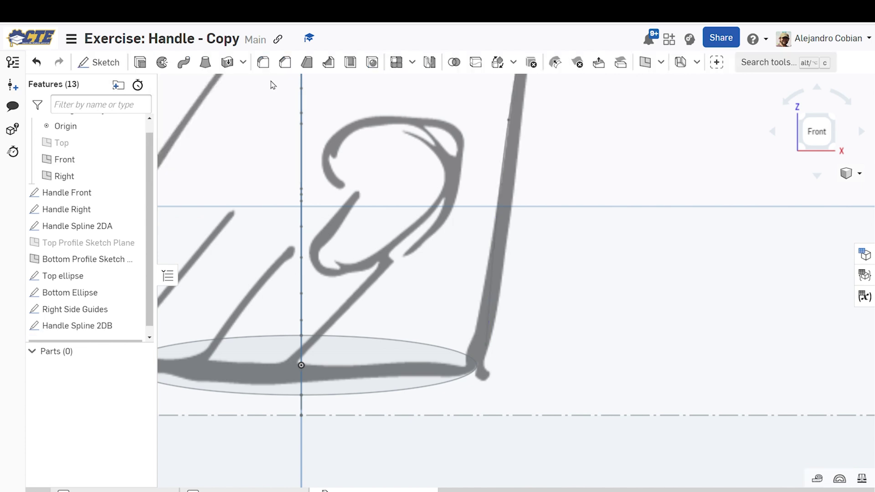
# Reopen the Handle Spline 2DB sketch and add a Pierce constraint between the spline's bottom endpoint and the bottom ellipse
pyautogui.doubleClick(82, 325)
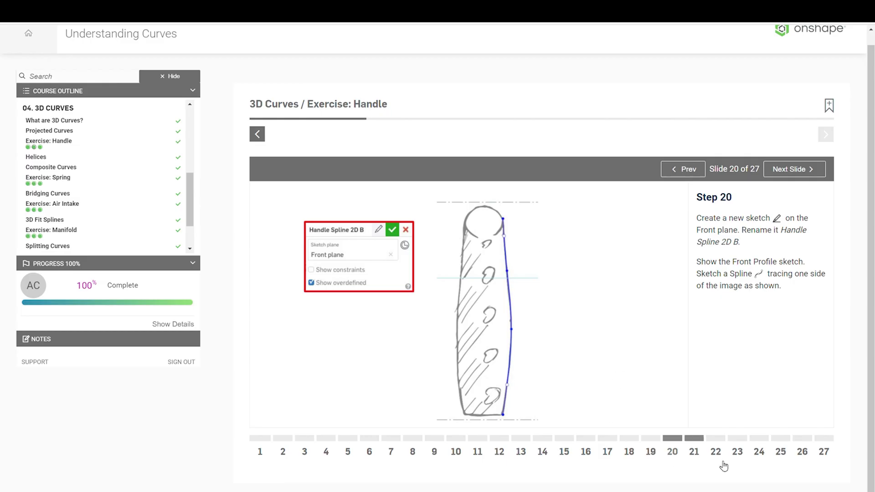
pyautogui.click(706, 444)
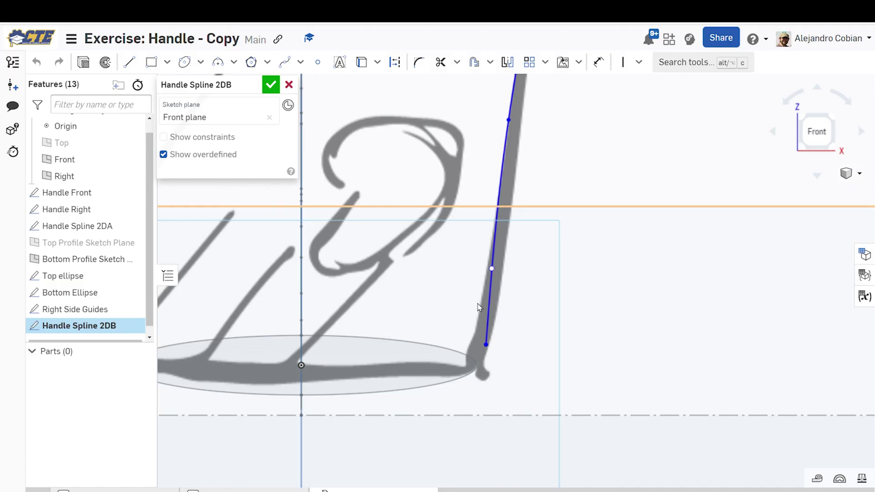
pyautogui.click(487, 344)
pyautogui.click(478, 366)
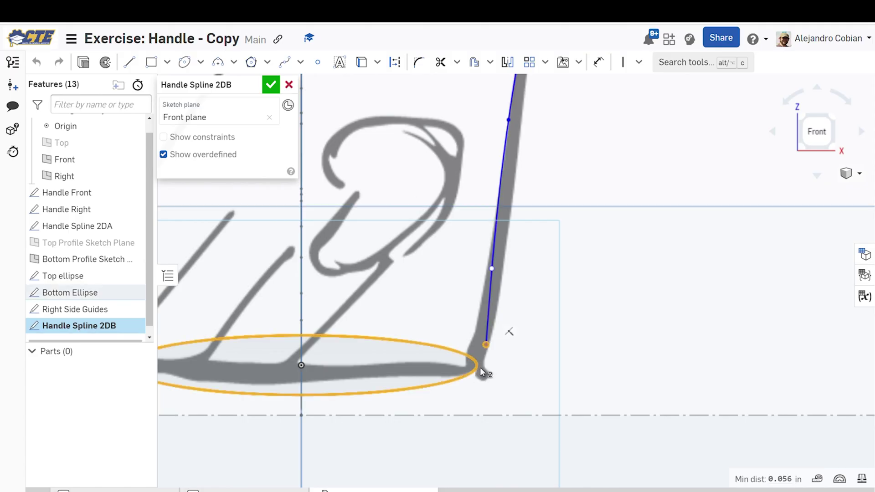
pyautogui.click(638, 62)
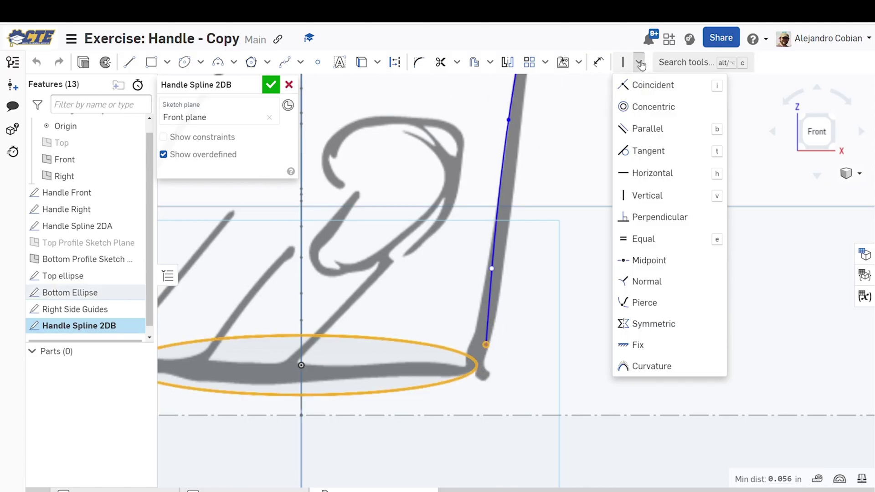
pyautogui.click(647, 303)
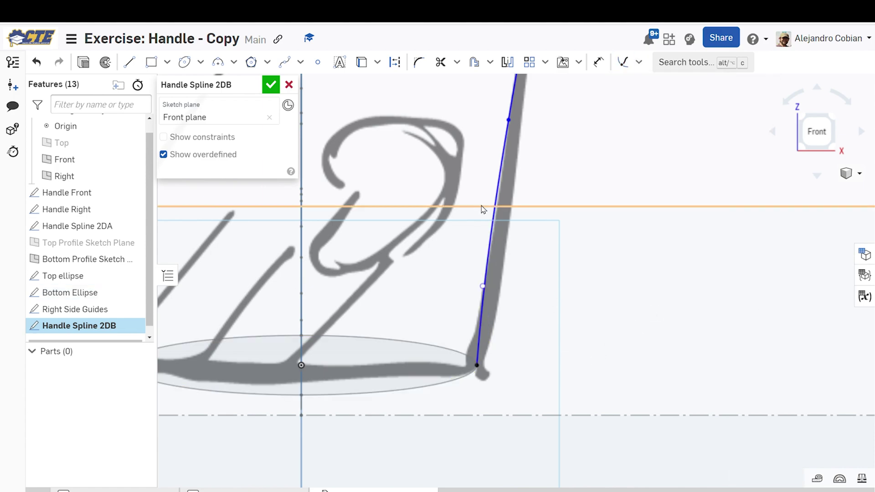
# Switch to the Understanding Curves course and open Step 22 of the handle exercise
pyautogui.click(127, 9)
pyautogui.click(715, 438)
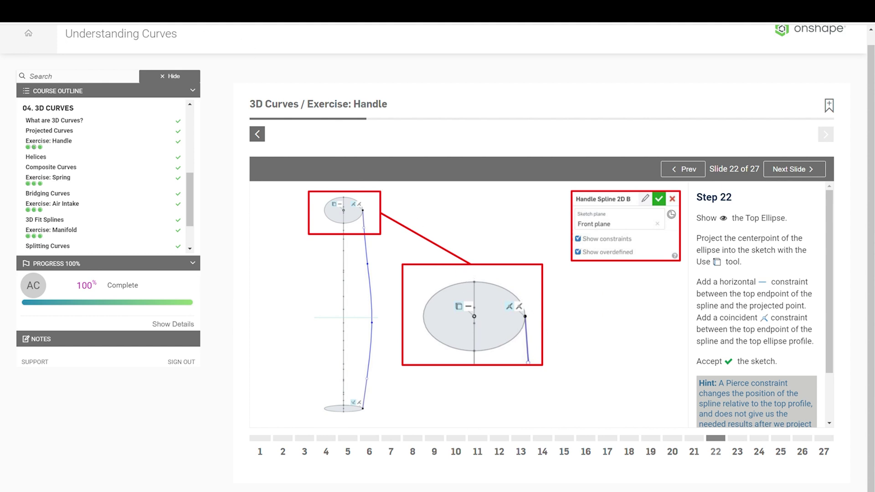
# Switch back to the Onshape handle document and project the top ellipse's centerpoint into the Handle Spline 2DB sketch with the Use tool
pyautogui.hotkey('alt', 'Tab')
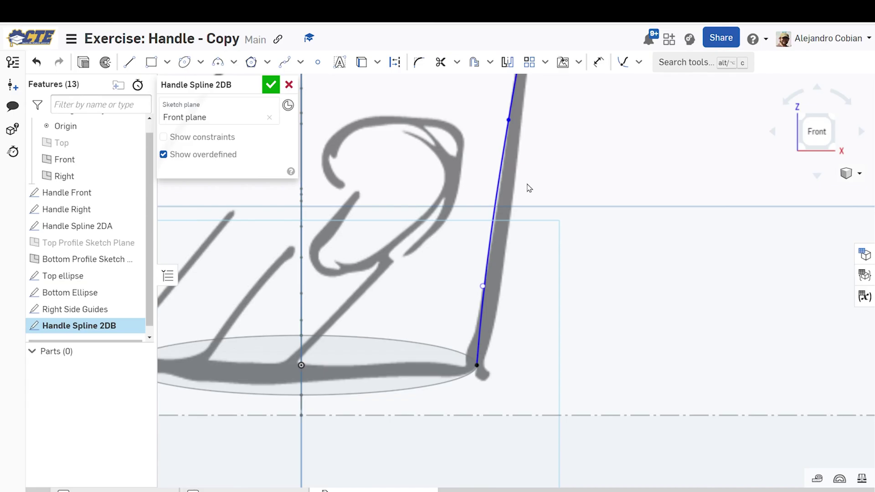
pyautogui.scroll(-6, 528, 359)
pyautogui.moveTo(512, 78); pyautogui.dragTo(518, 272, button='middle')
pyautogui.scroll(6, 475, 189)
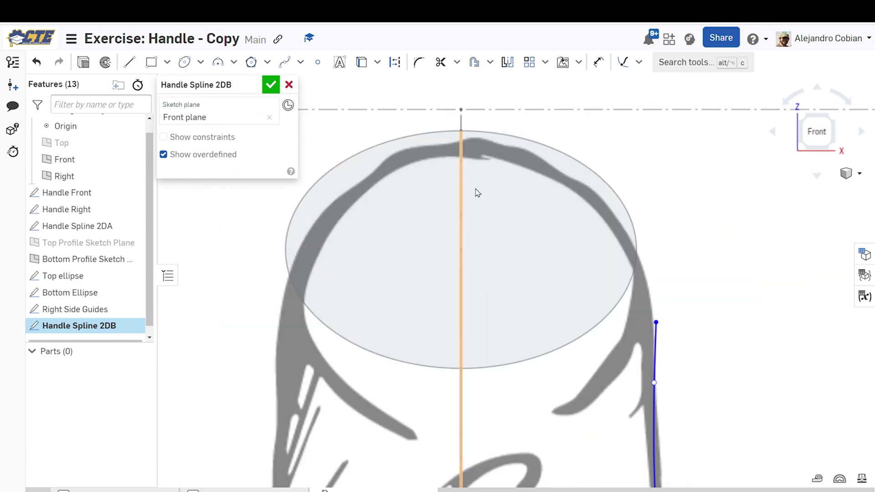
pyautogui.moveTo(463, 246); pyautogui.dragTo(418, 395, button='right')
pyautogui.scroll(3, 483, 252)
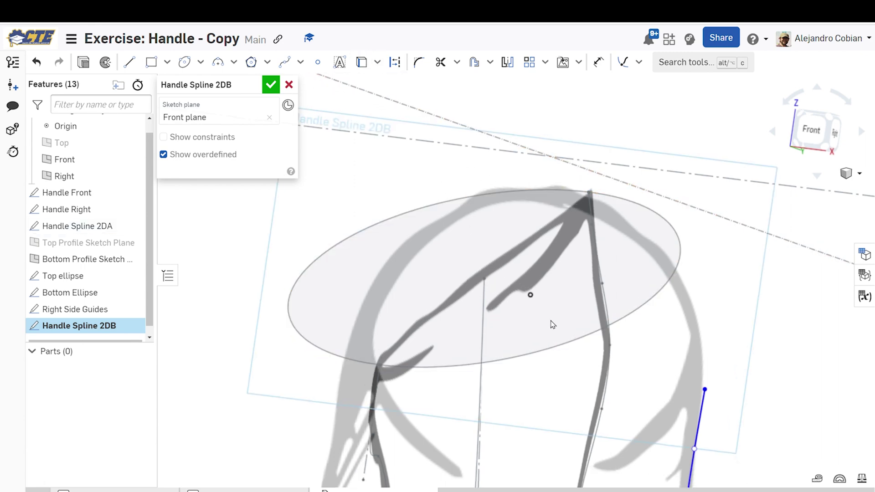
pyautogui.press('n')
pyautogui.moveTo(563, 331); pyautogui.dragTo(544, 332, button='right')
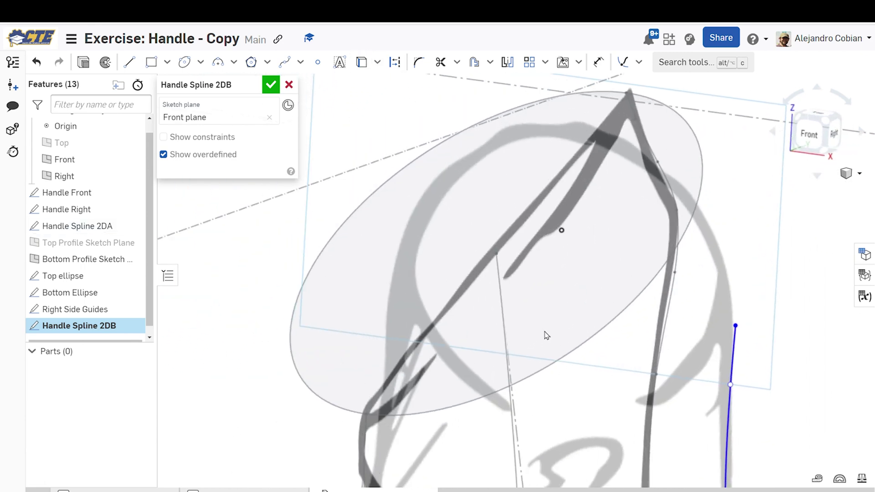
# Add a Horizontal constraint between the projected centerpoint of the top ellipse and the spline's top endpoint
pyautogui.click(562, 231)
pyautogui.click(736, 326)
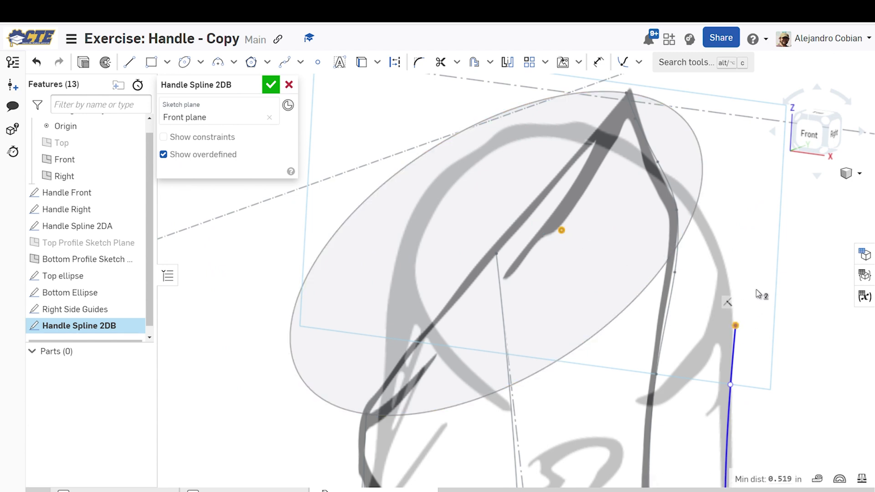
pyautogui.click(639, 62)
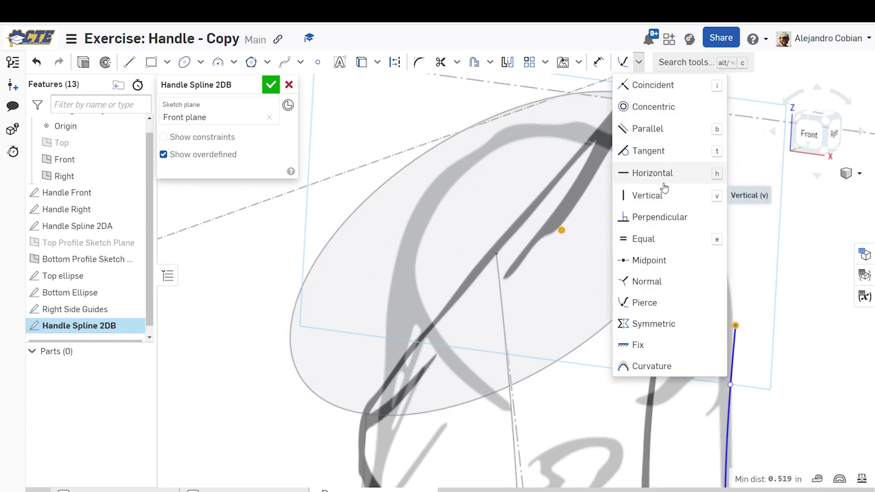
pyautogui.click(649, 174)
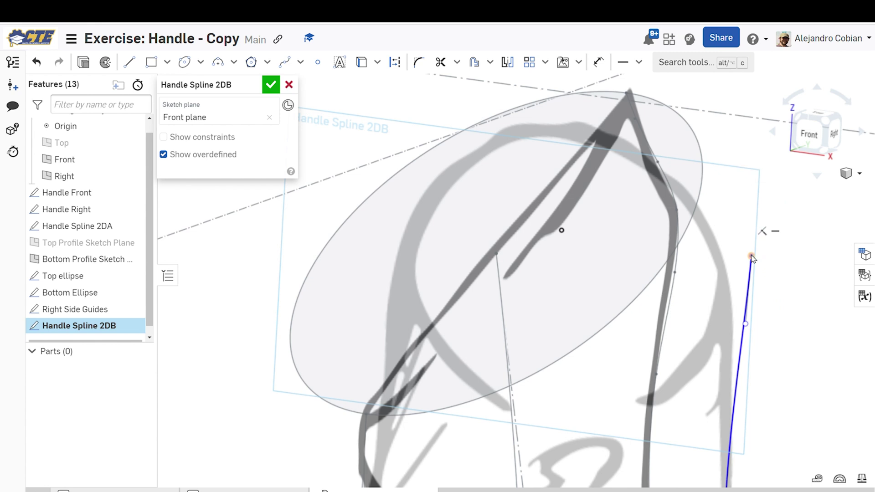
# Add a Coincident constraint between the spline's top endpoint and the top ellipse profile
pyautogui.click(690, 236)
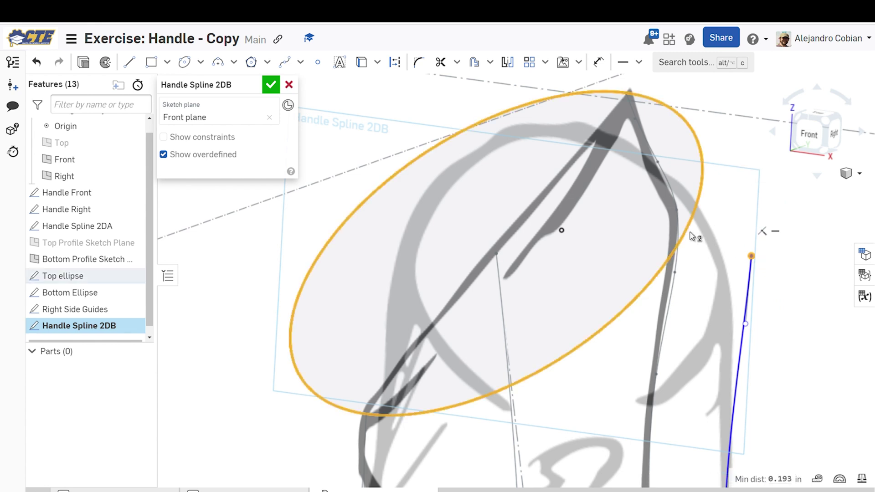
pyautogui.click(639, 62)
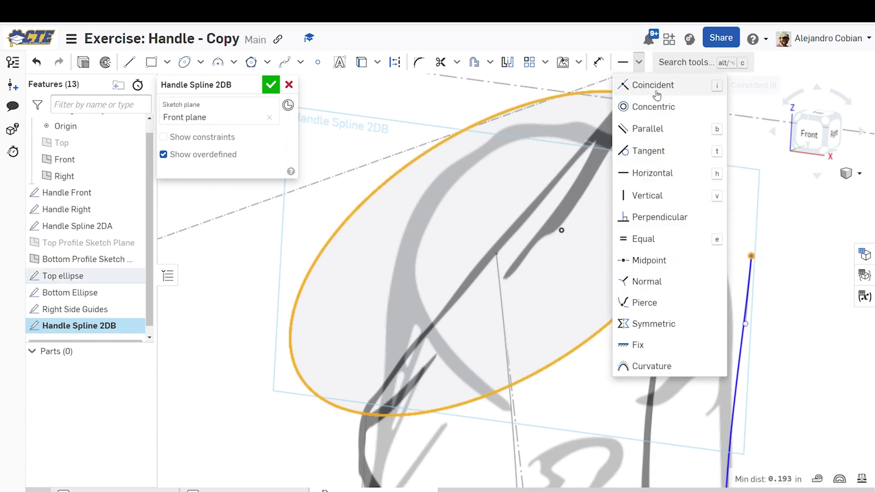
pyautogui.click(633, 84)
# Show the sketch constraints to compare them with Step 22 of the course, and accept the Handle Spline 2DB sketch
pyautogui.moveTo(655, 317); pyautogui.dragTo(759, 264, button='right')
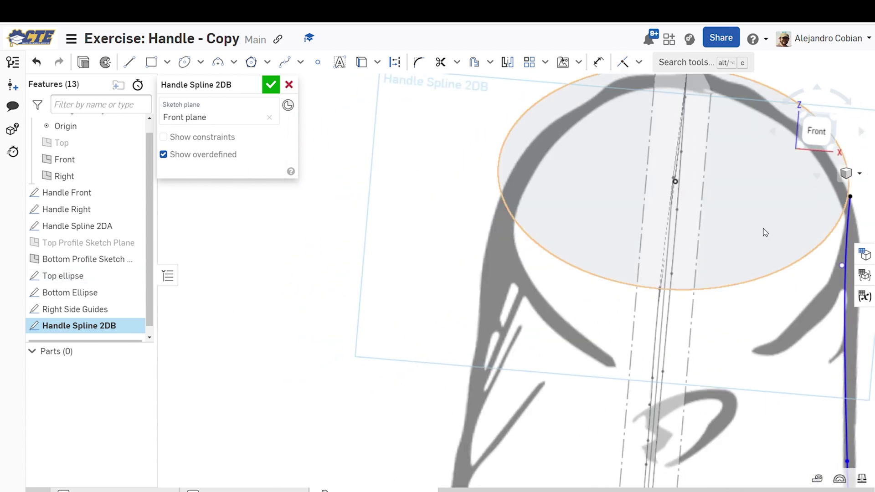
pyautogui.scroll(5, 553, 166)
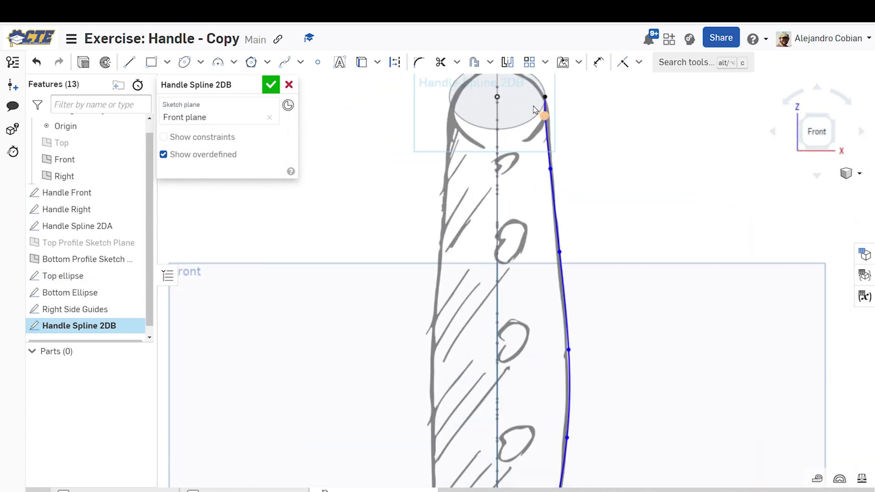
pyautogui.moveTo(553, 166); pyautogui.dragTo(534, 227, button='middle')
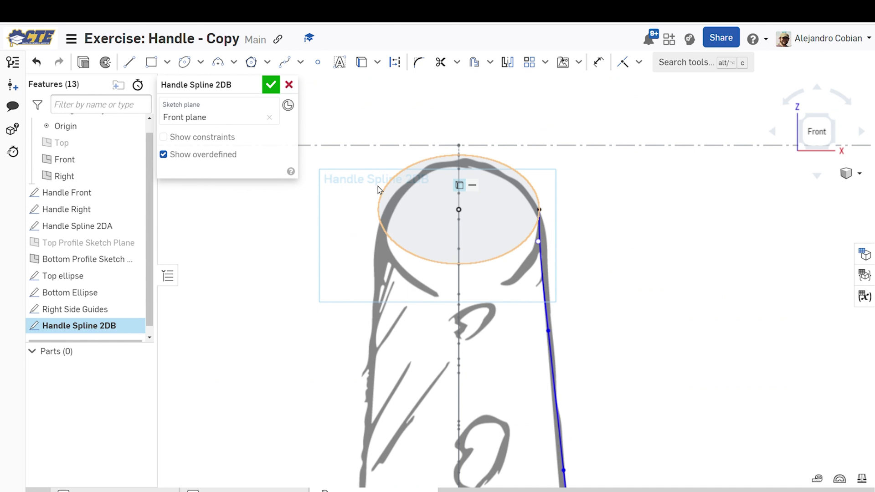
pyautogui.click(206, 138)
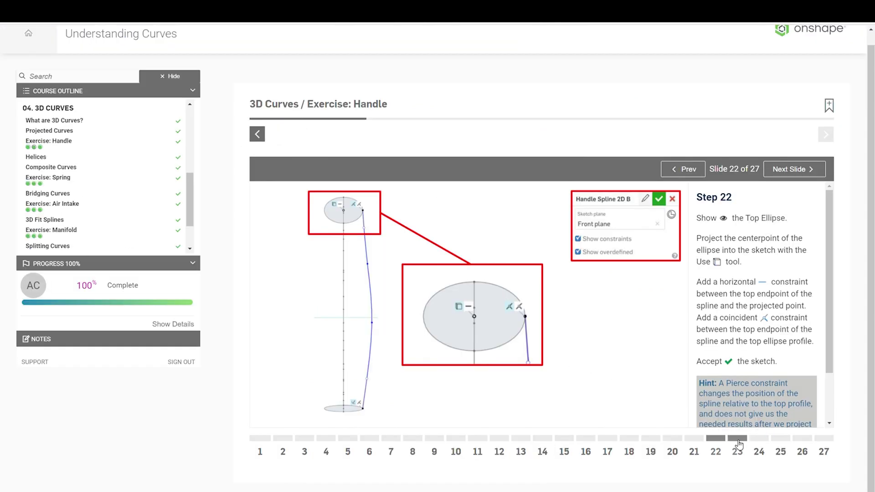
pyautogui.scroll(-2, 768, 388)
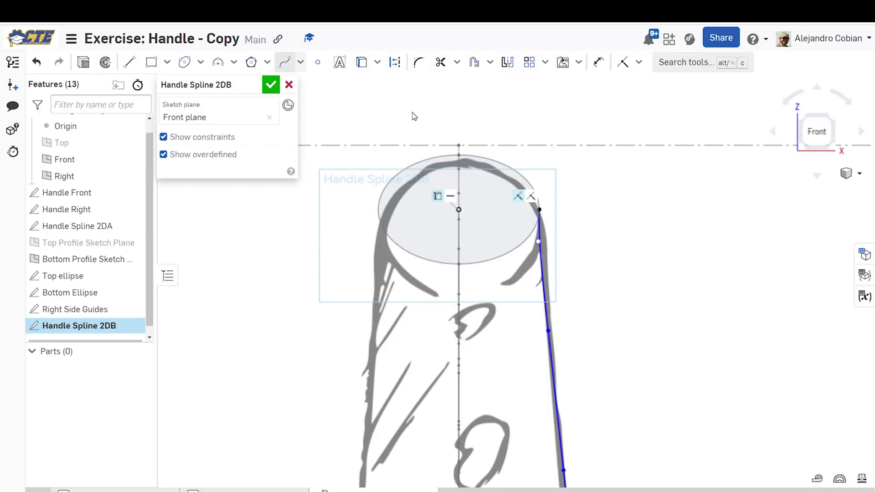
pyautogui.click(269, 84)
pyautogui.scroll(-5, 473, 269)
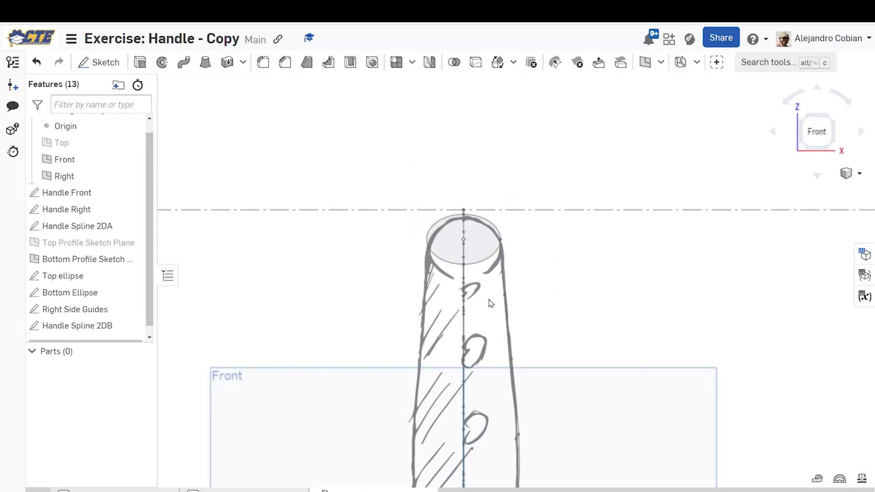
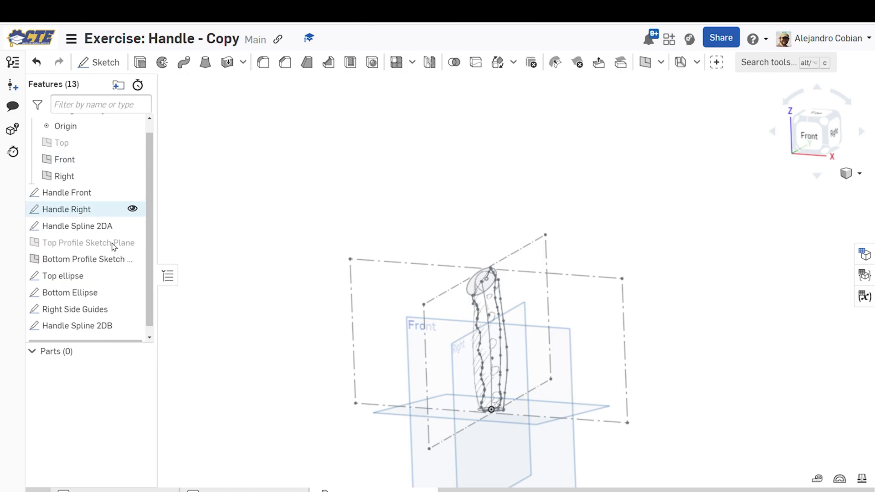
# Create a projected curve with Handle Spline 2DA as the first sketch and Handle Spline 2DB as the second sketch
pyautogui.scroll(-1, 114, 278)
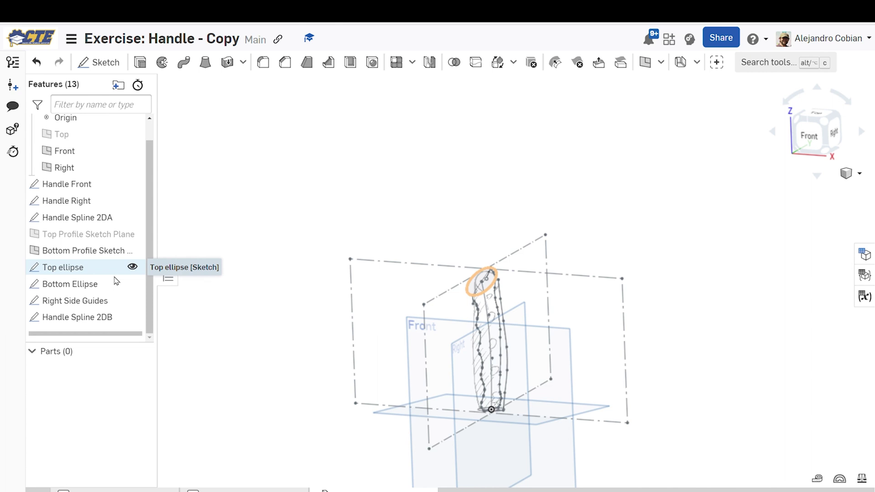
pyautogui.click(661, 64)
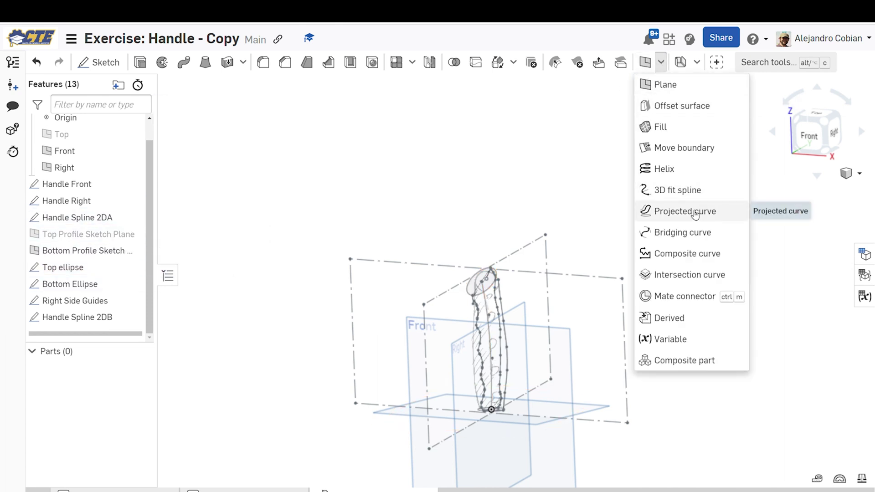
pyautogui.click(673, 212)
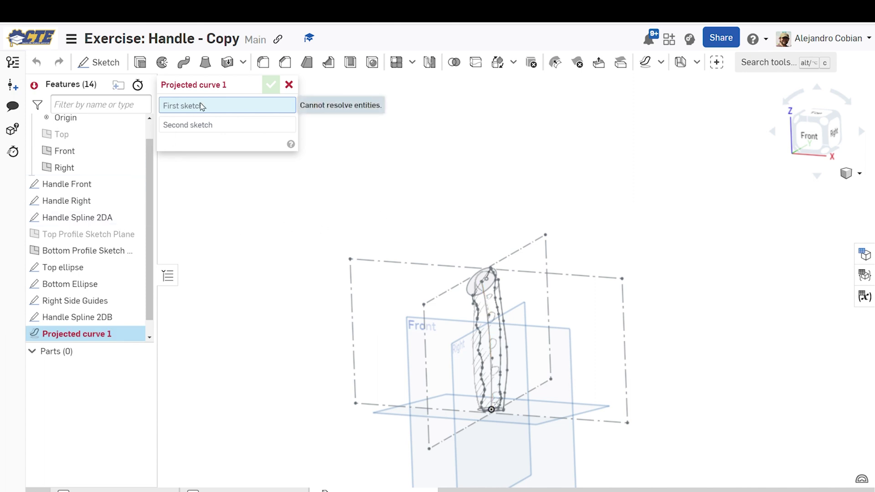
pyautogui.click(109, 218)
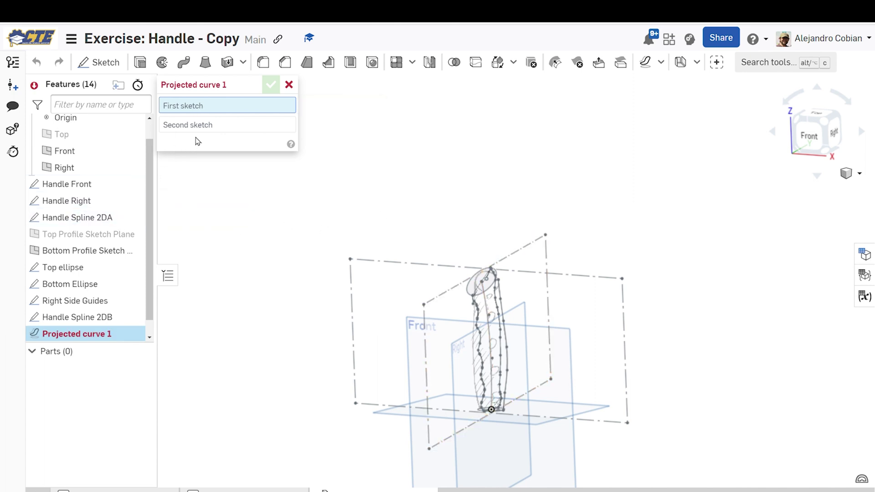
pyautogui.click(108, 316)
pyautogui.scroll(5, 479, 321)
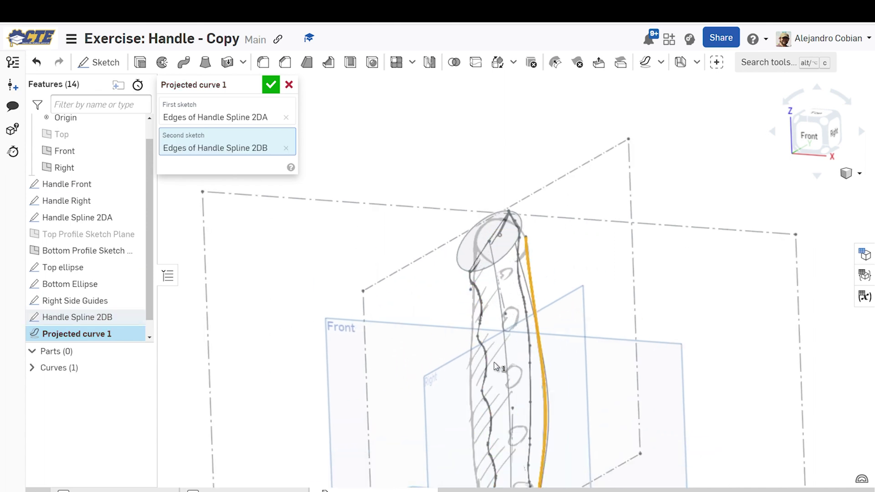
pyautogui.moveTo(499, 366); pyautogui.dragTo(496, 325, button='right')
pyautogui.scroll(4, 497, 324)
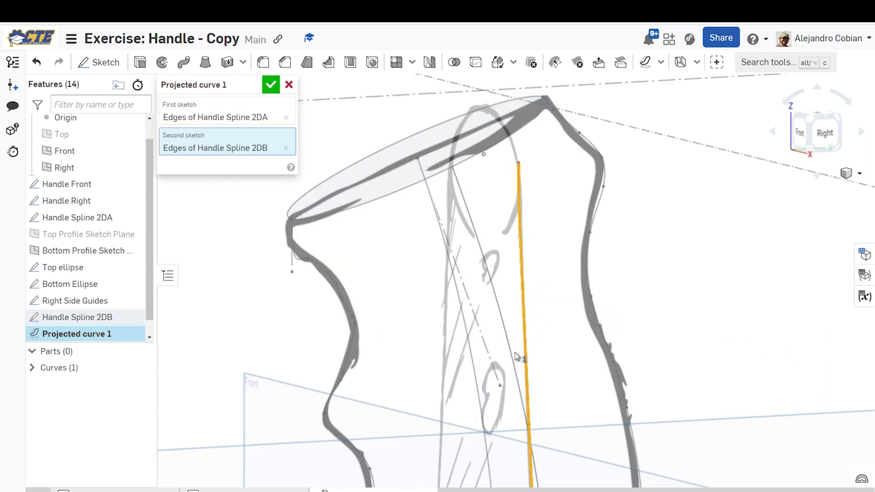
pyautogui.click(272, 85)
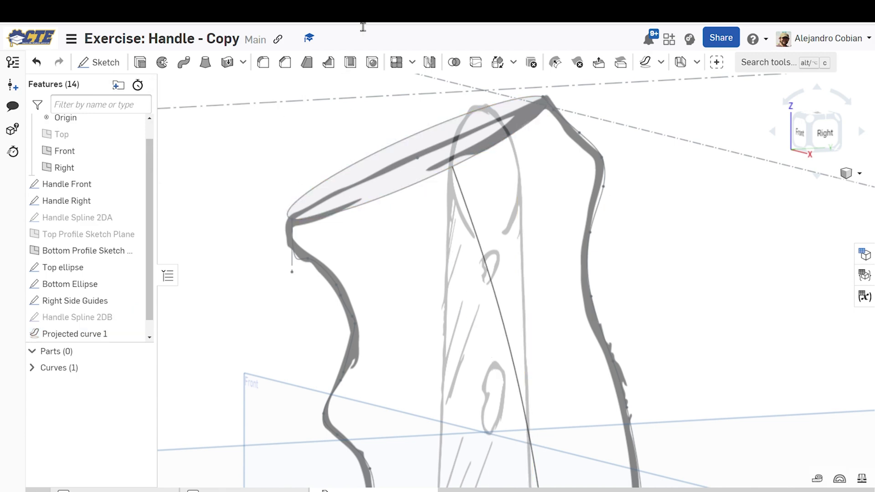
# Mirror the projected curve across the Right plane as a new part mirror
pyautogui.moveTo(291, 137); pyautogui.dragTo(329, 154, button='right')
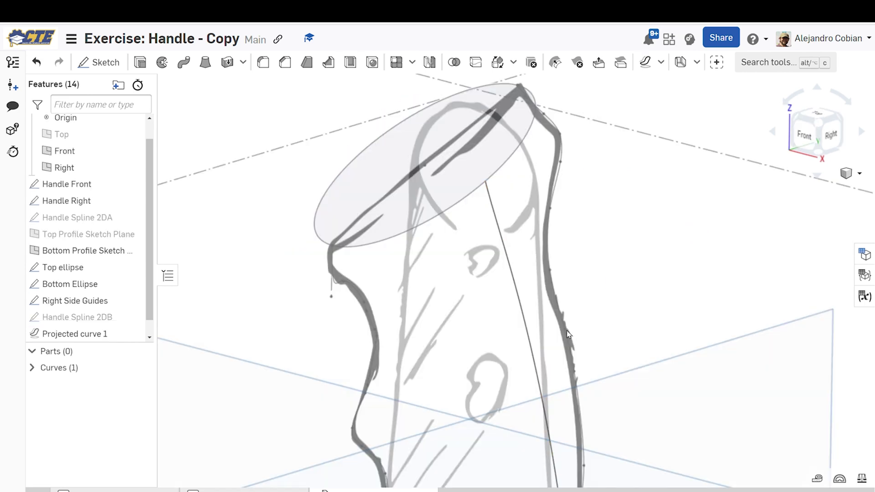
pyautogui.moveTo(570, 335)
pyautogui.mouseDown(button='middle')
pyautogui.moveTo(508, 342)
pyautogui.moveTo(443, 310)
pyautogui.mouseUp(button='middle')
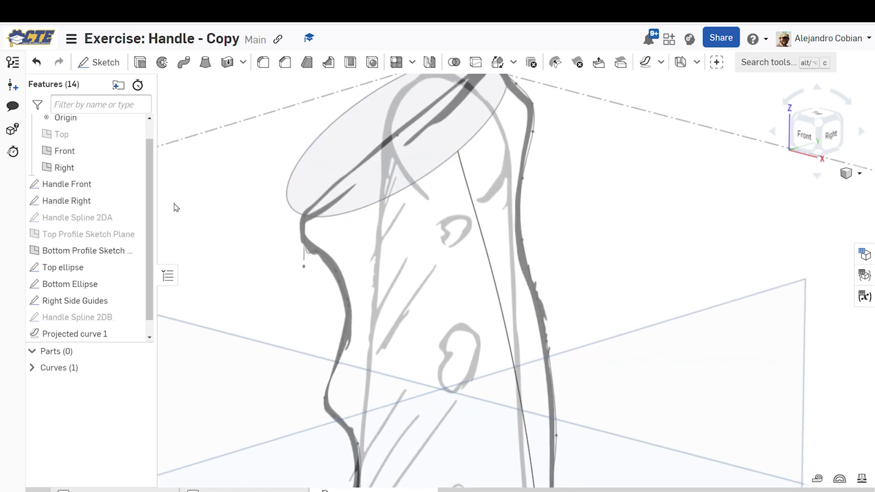
pyautogui.click(429, 62)
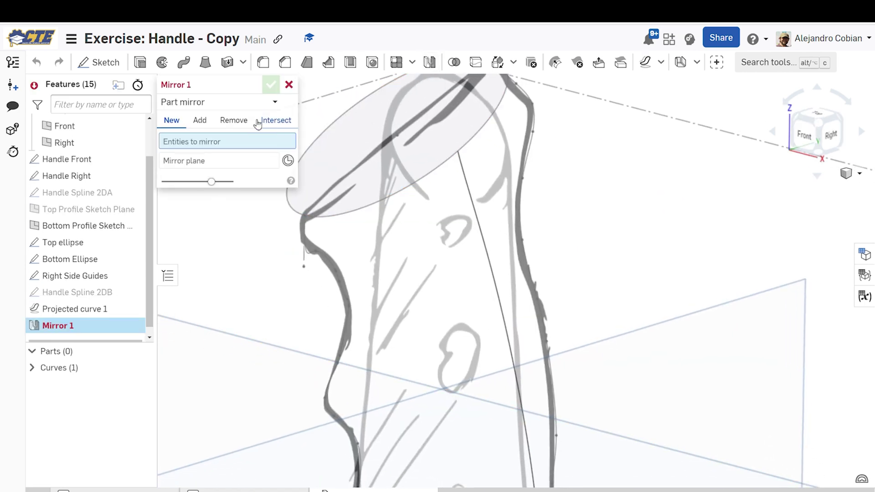
pyautogui.click(491, 263)
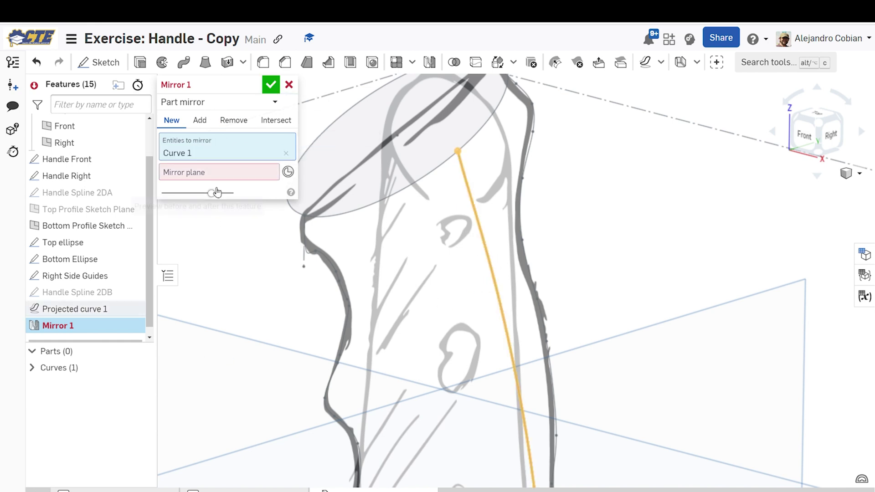
pyautogui.click(214, 173)
pyautogui.scroll(-8, 278, 356)
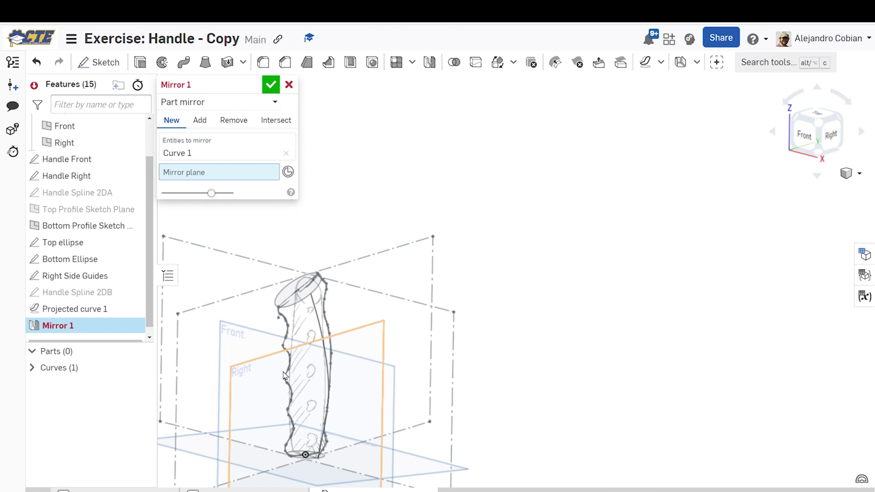
pyautogui.click(258, 400)
pyautogui.scroll(10, 396, 283)
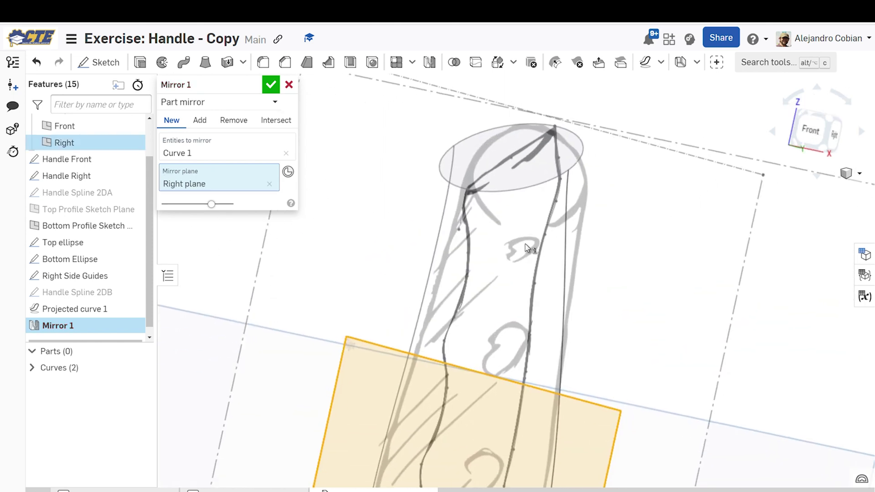
pyautogui.click(273, 87)
pyautogui.moveTo(431, 194); pyautogui.dragTo(358, 207, button='right')
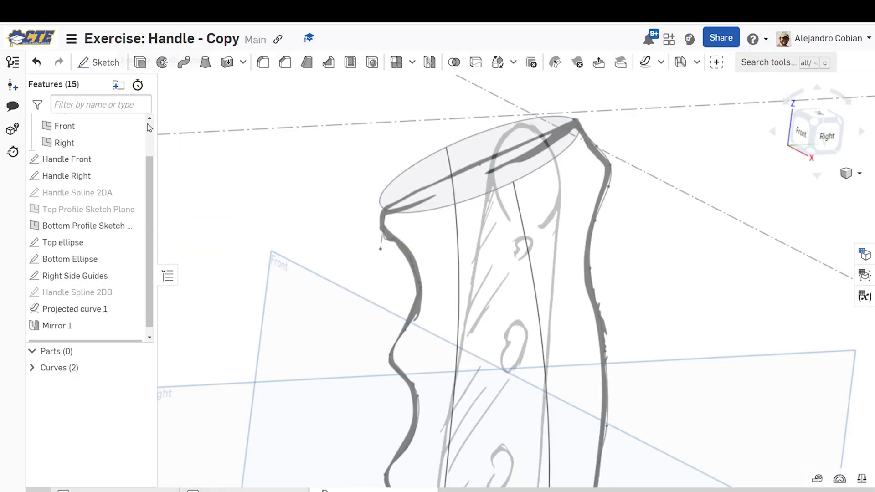
# Hide the Handle Front and Handle Right reference sketches
pyautogui.click(133, 159)
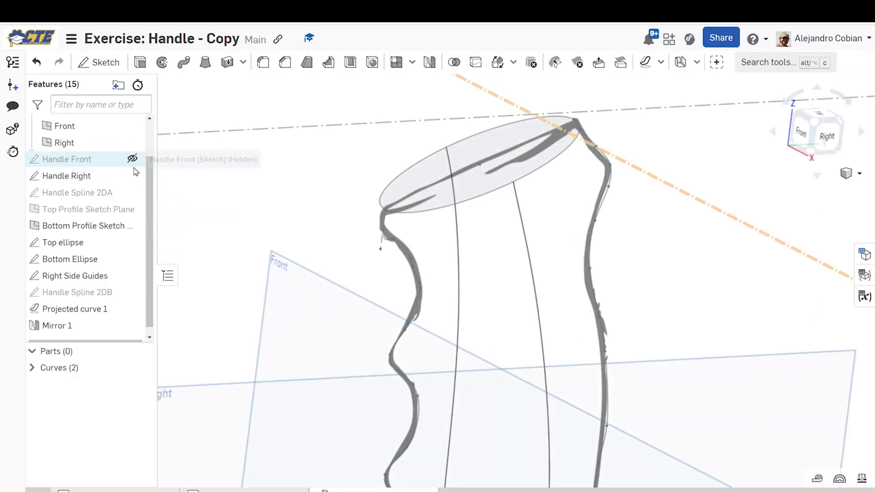
pyautogui.click(133, 176)
pyautogui.scroll(-3, 314, 337)
pyautogui.moveTo(312, 333); pyautogui.dragTo(338, 257, button='middle')
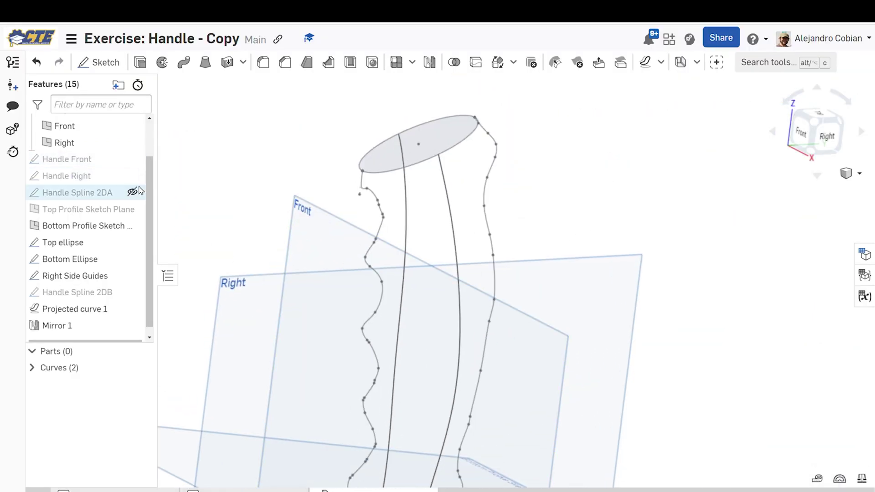
# Hide the Front and Right planes and the Bottom Profile Sketch Plane so only the loft framework is shown
pyautogui.scroll(2, 119, 198)
pyautogui.click(132, 172)
pyautogui.click(132, 188)
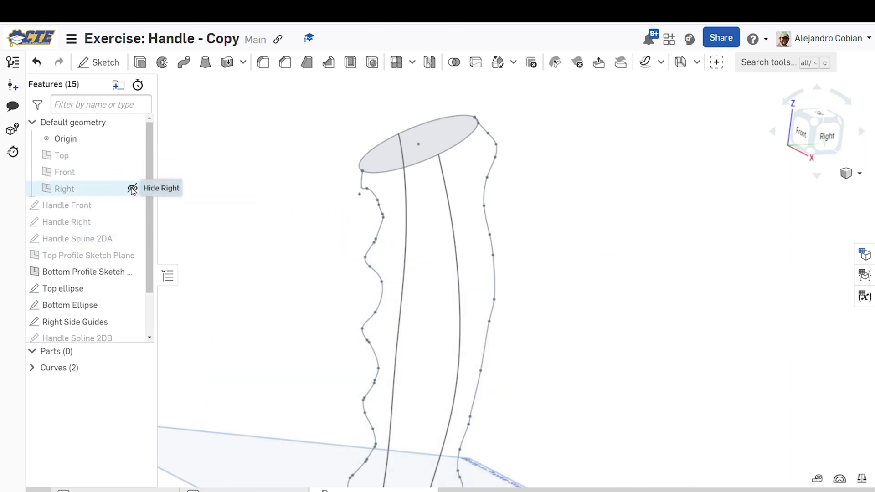
pyautogui.click(133, 272)
pyautogui.scroll(-6, 367, 280)
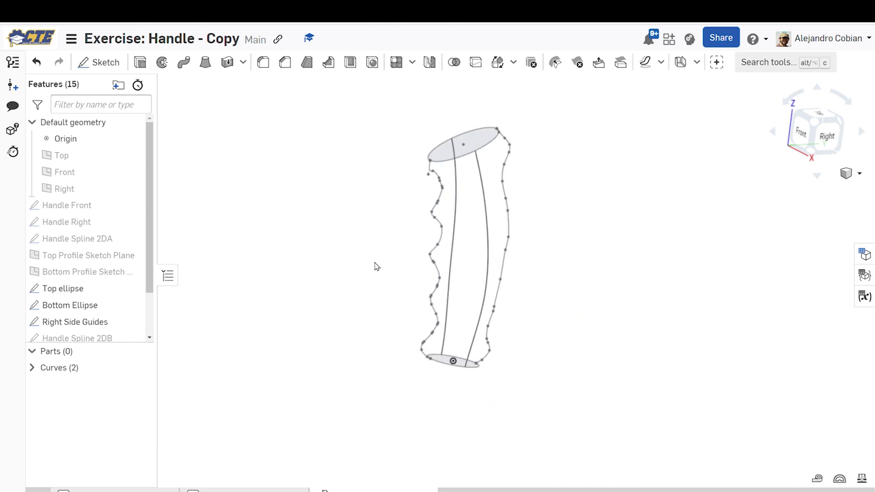
pyautogui.moveTo(384, 283); pyautogui.dragTo(349, 281, button='right')
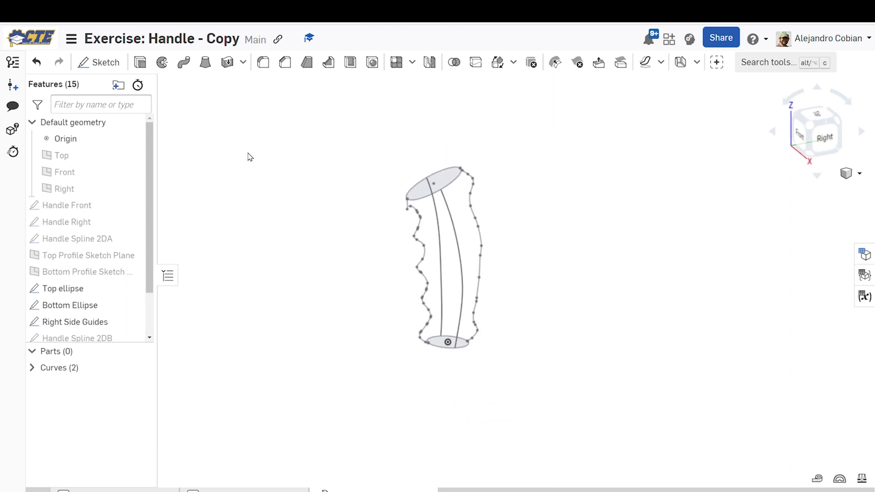
# Compare the framework with Step 25 of the course, look at Step 26, and return to the Onshape handle document
pyautogui.click(146, 11)
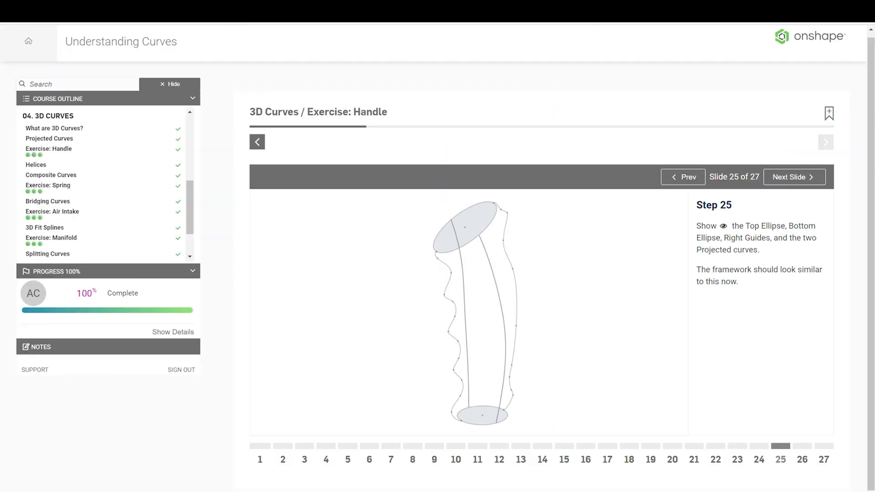
pyautogui.click(806, 446)
pyautogui.hotkey('ctrl', 'Tab')
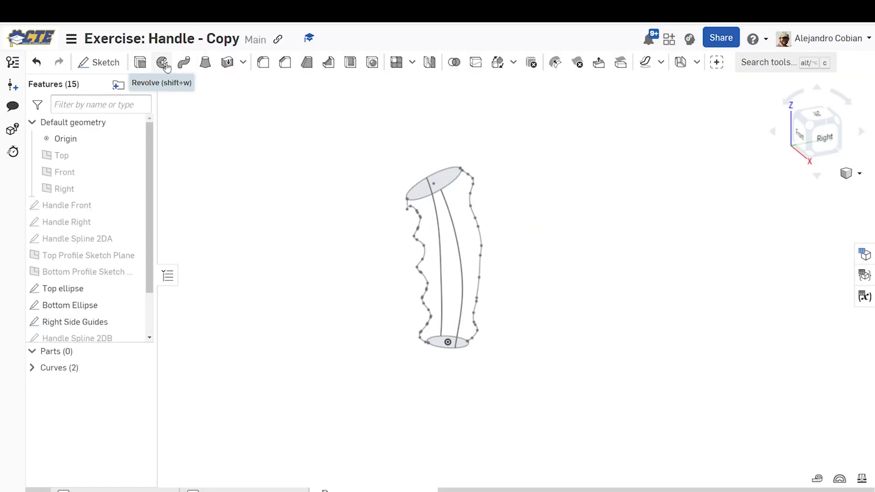
# Start a new solid Loft with the faces of the Top ellipse and Bottom Ellipse sketches as profiles
pyautogui.click(204, 64)
pyautogui.scroll(3, 383, 173)
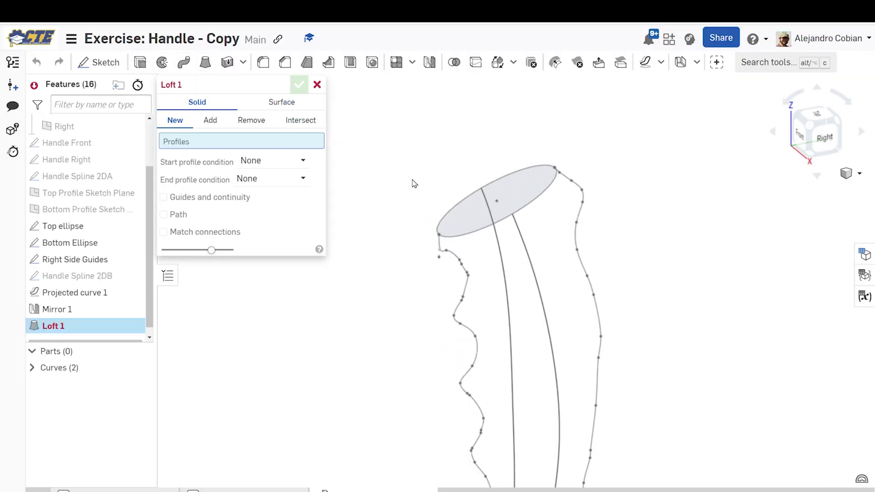
pyautogui.click(475, 224)
pyautogui.scroll(-4, 530, 358)
pyautogui.moveTo(545, 387); pyautogui.dragTo(495, 294, button='middle')
pyautogui.scroll(4, 477, 326)
pyautogui.click(449, 331)
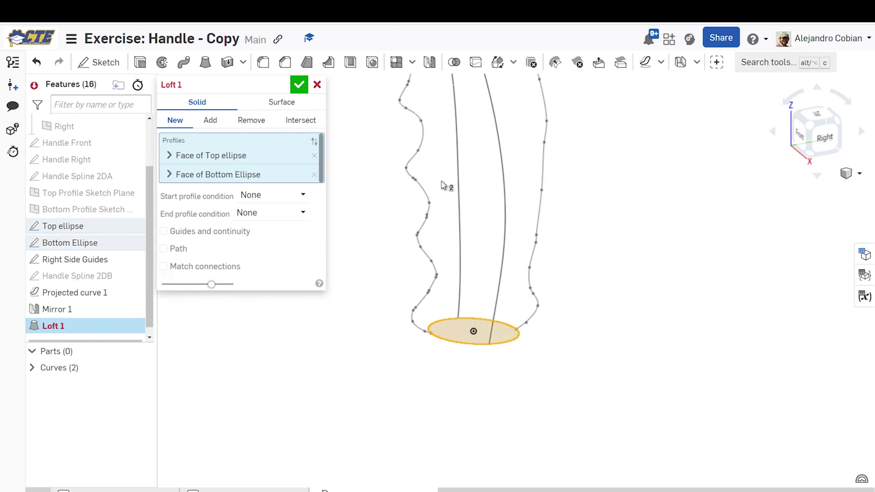
pyautogui.moveTo(441, 184); pyautogui.dragTo(436, 303, button='middle')
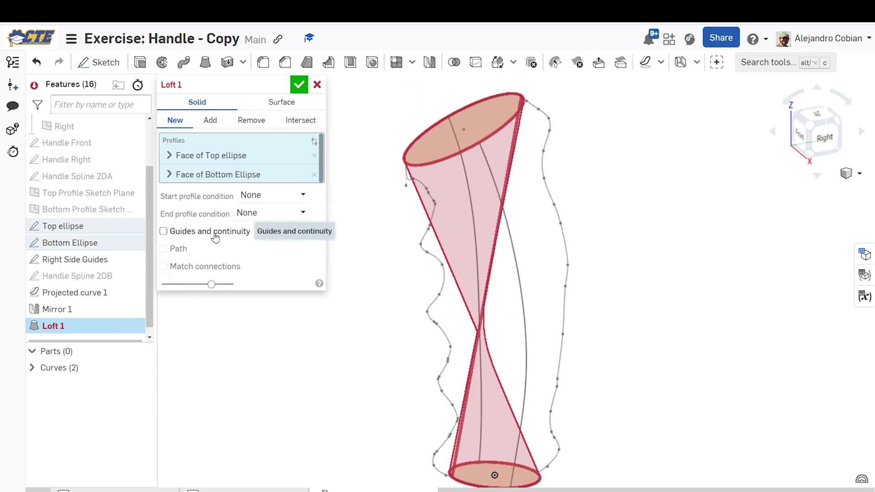
# Turn on Guides and continuity for the loft, add both Right Side Guides edges and the projected and mirrored curves, and accept it
pyautogui.click(213, 232)
pyautogui.click(439, 301)
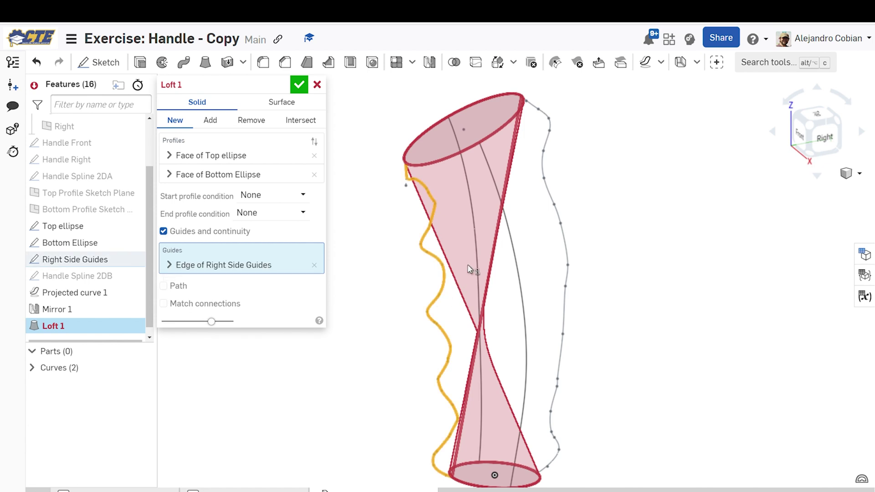
pyautogui.click(477, 264)
pyautogui.click(568, 251)
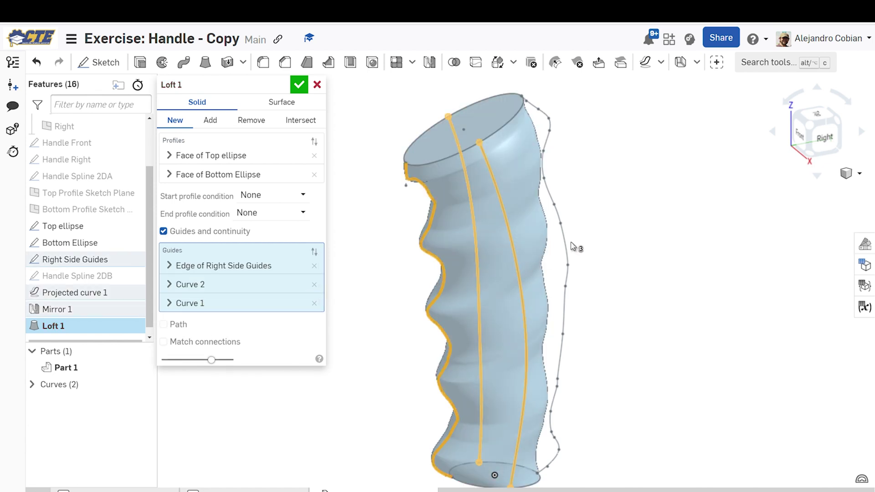
pyautogui.click(568, 252)
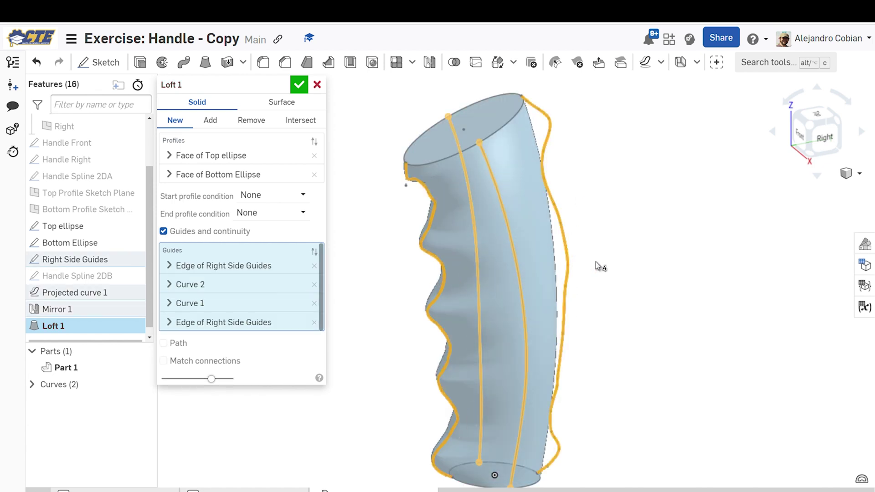
pyautogui.moveTo(602, 362); pyautogui.dragTo(472, 374, button='right')
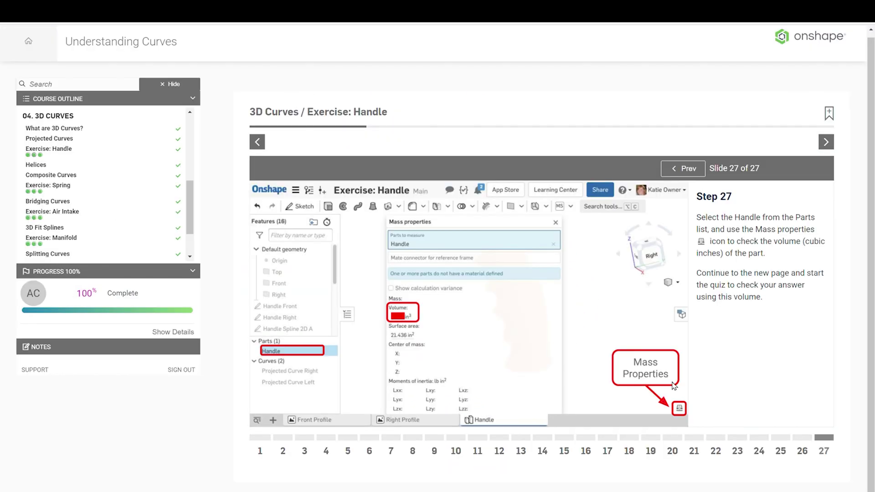
# Open the course quiz after Step 27 and check the mass properties of Part 1 for the handle volume question
pyautogui.click(829, 143)
pyautogui.click(566, 323)
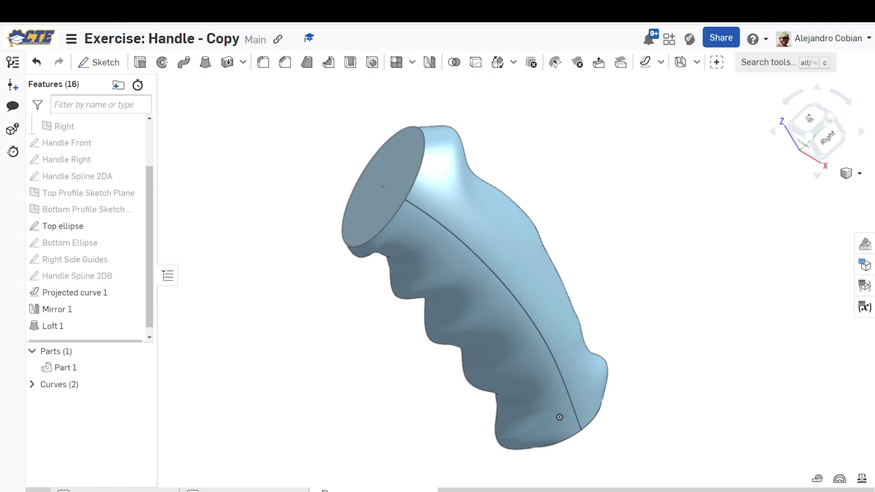
pyautogui.click(862, 478)
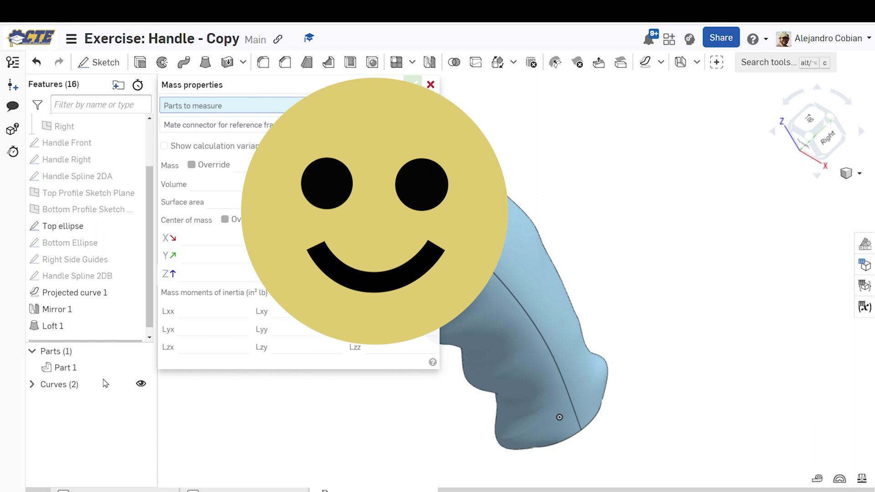
pyautogui.click(82, 368)
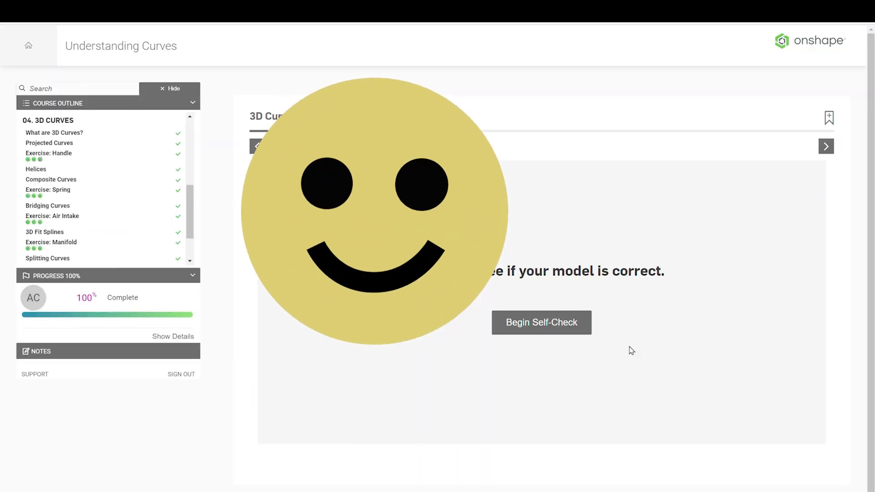
pyautogui.click(570, 332)
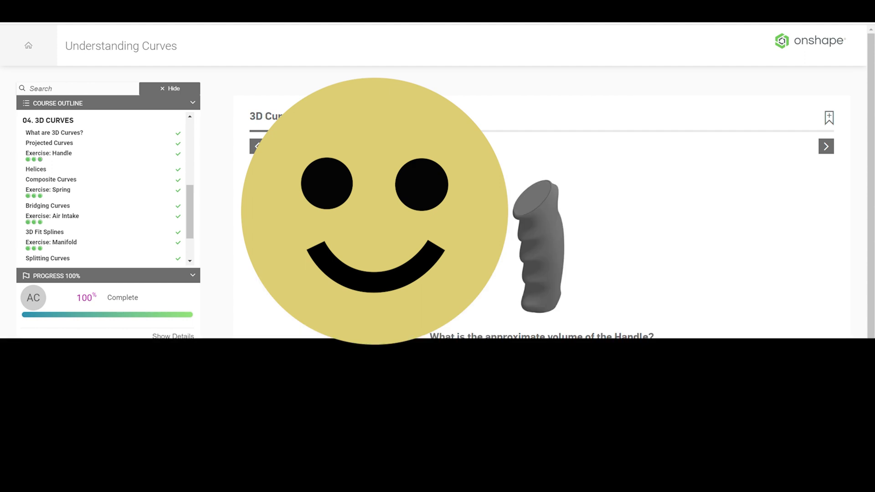